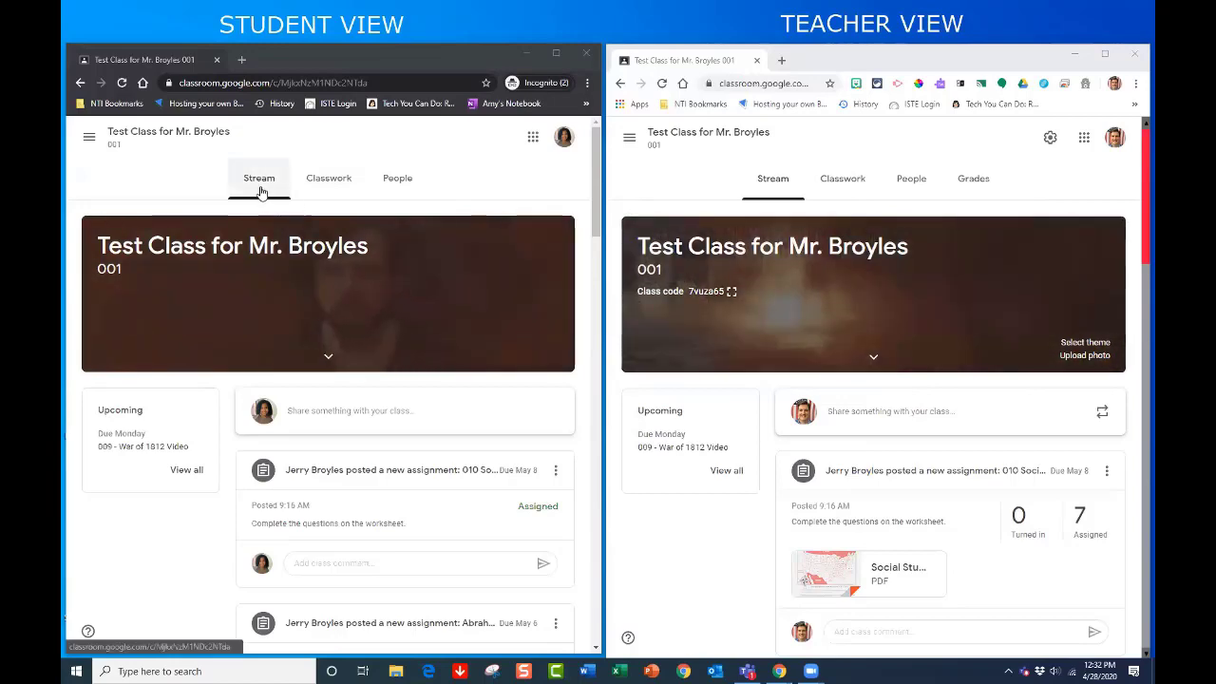
scroll(332, 410, down, 3)
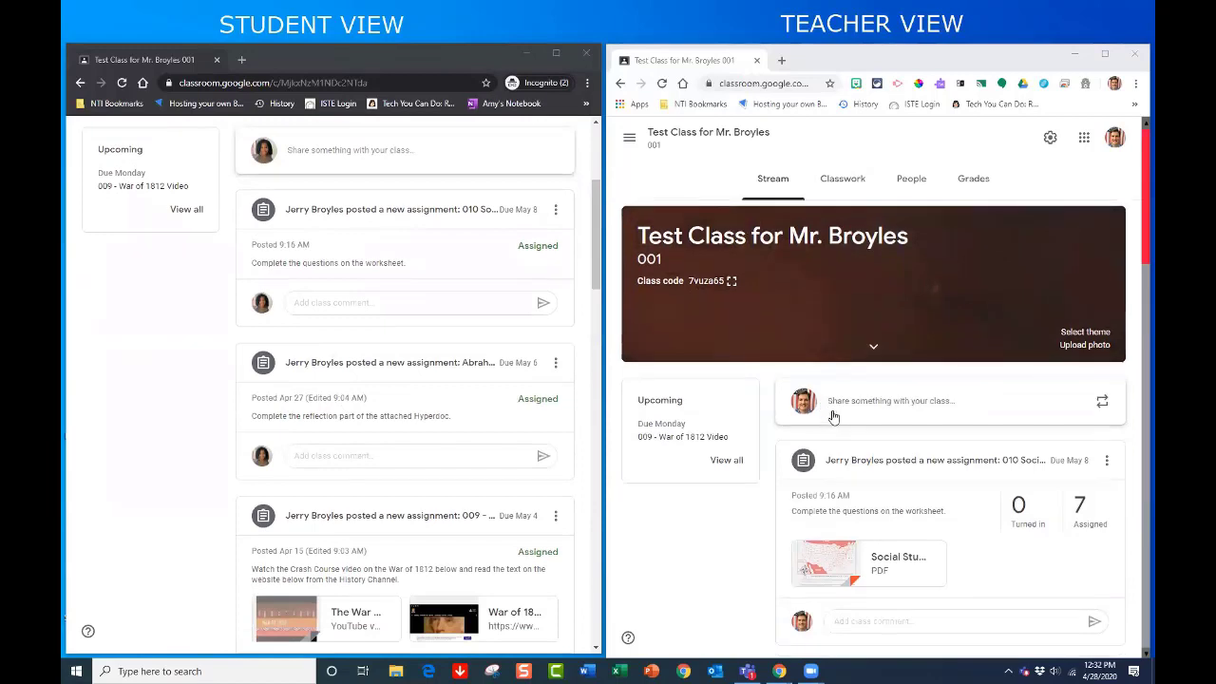
scroll(833, 415, down, 2)
scroll(833, 415, down, 1)
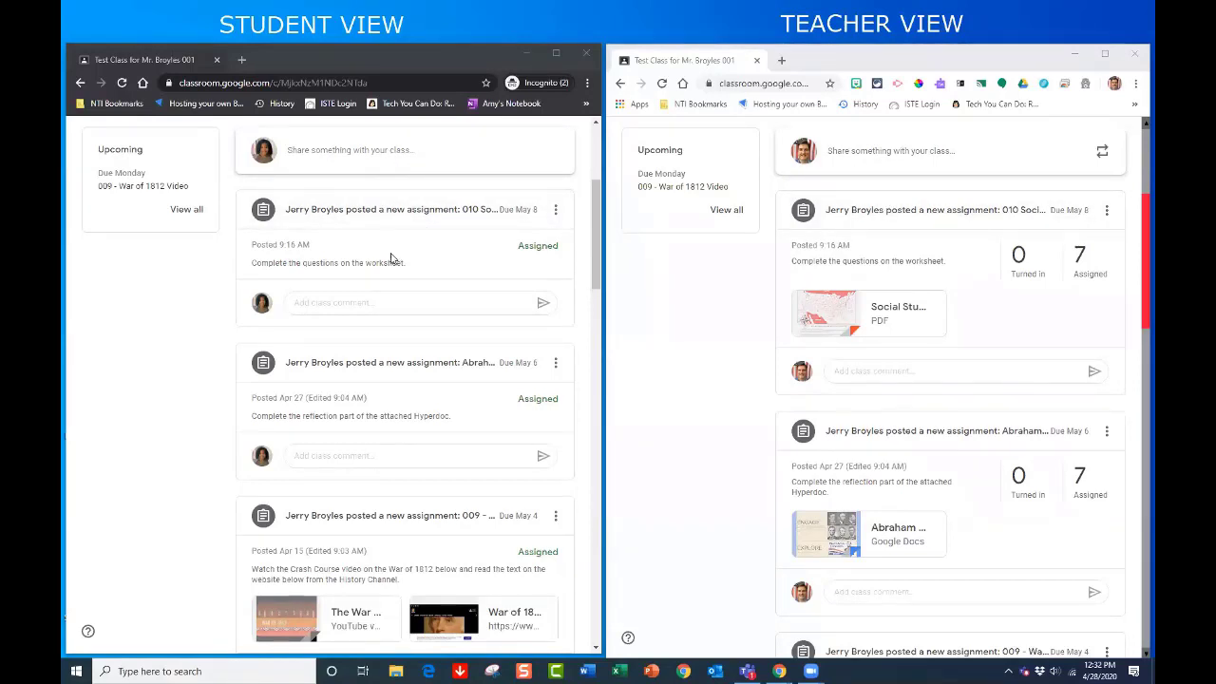
scroll(414, 297, down, 1)
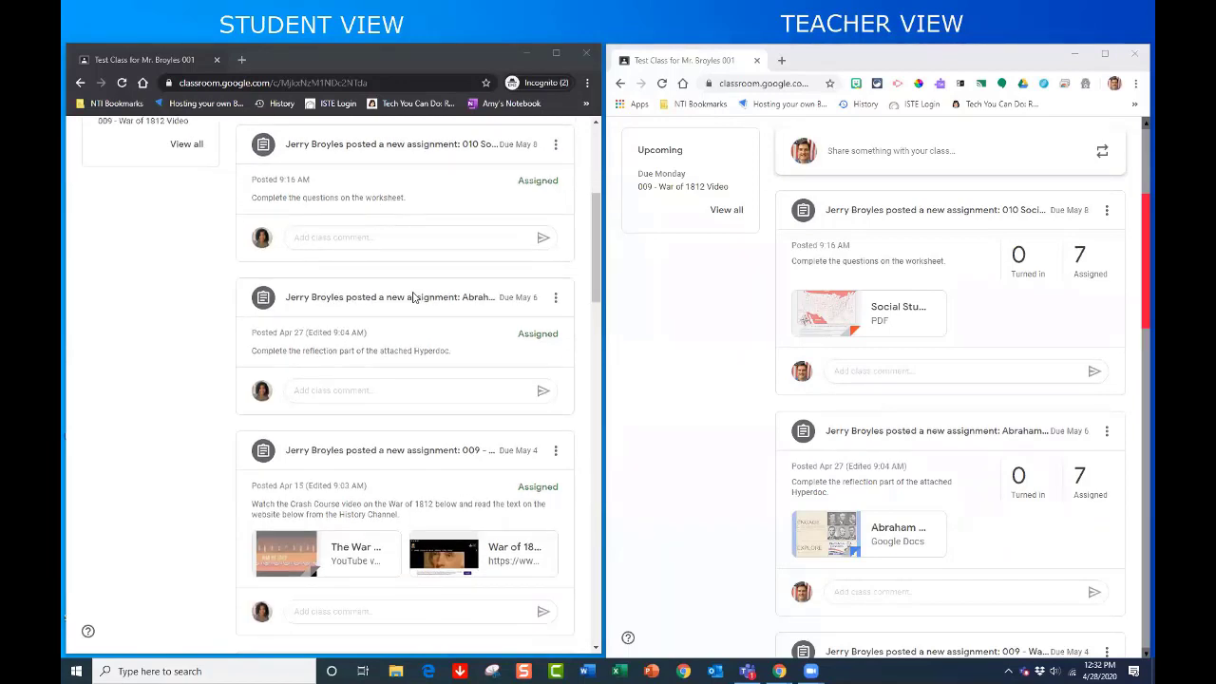
scroll(418, 300, up, 1)
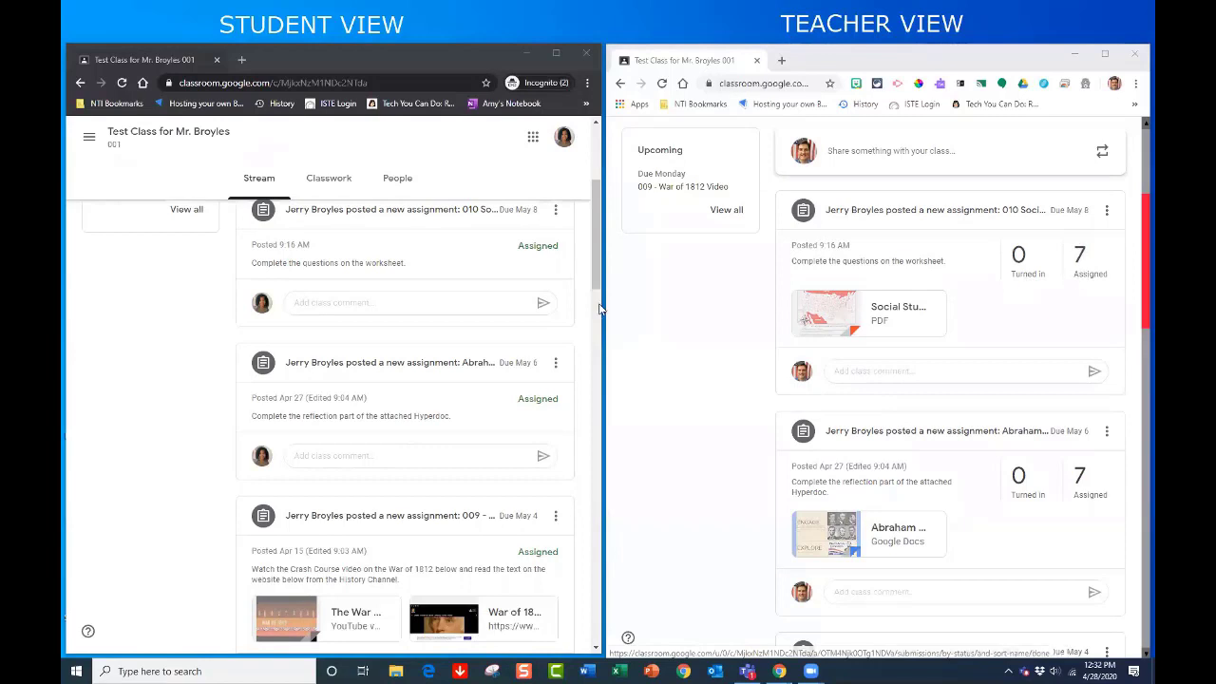
scroll(423, 289, up, 1)
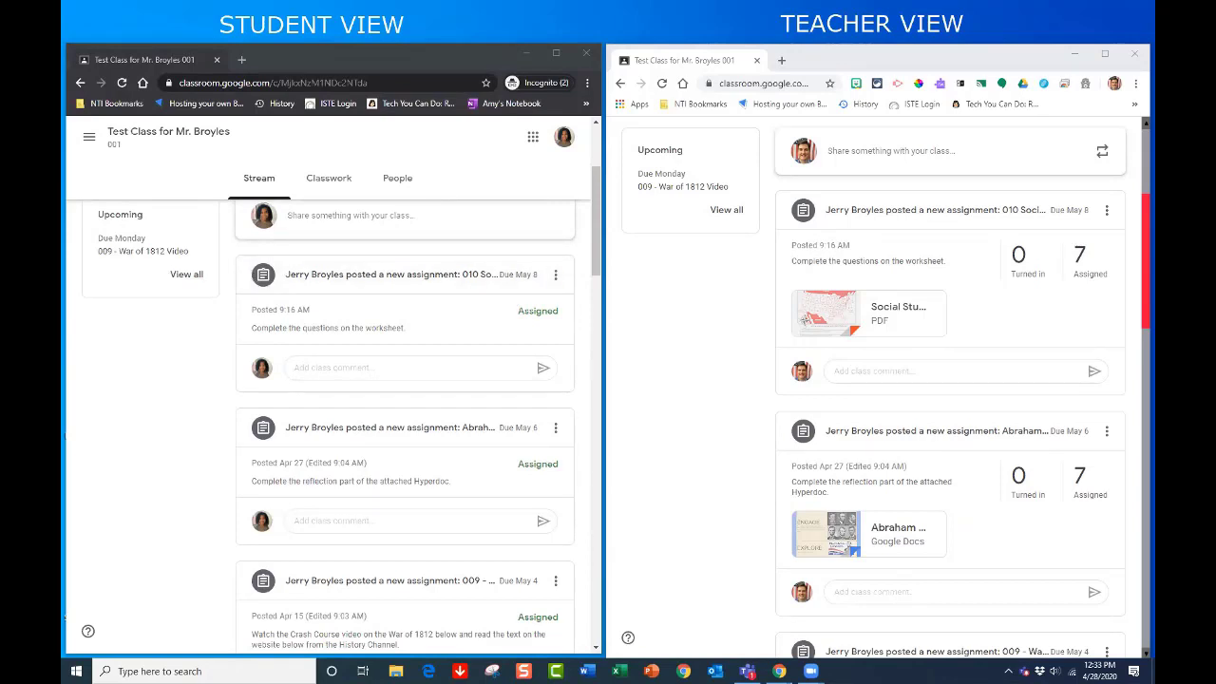
scroll(491, 342, down, 3)
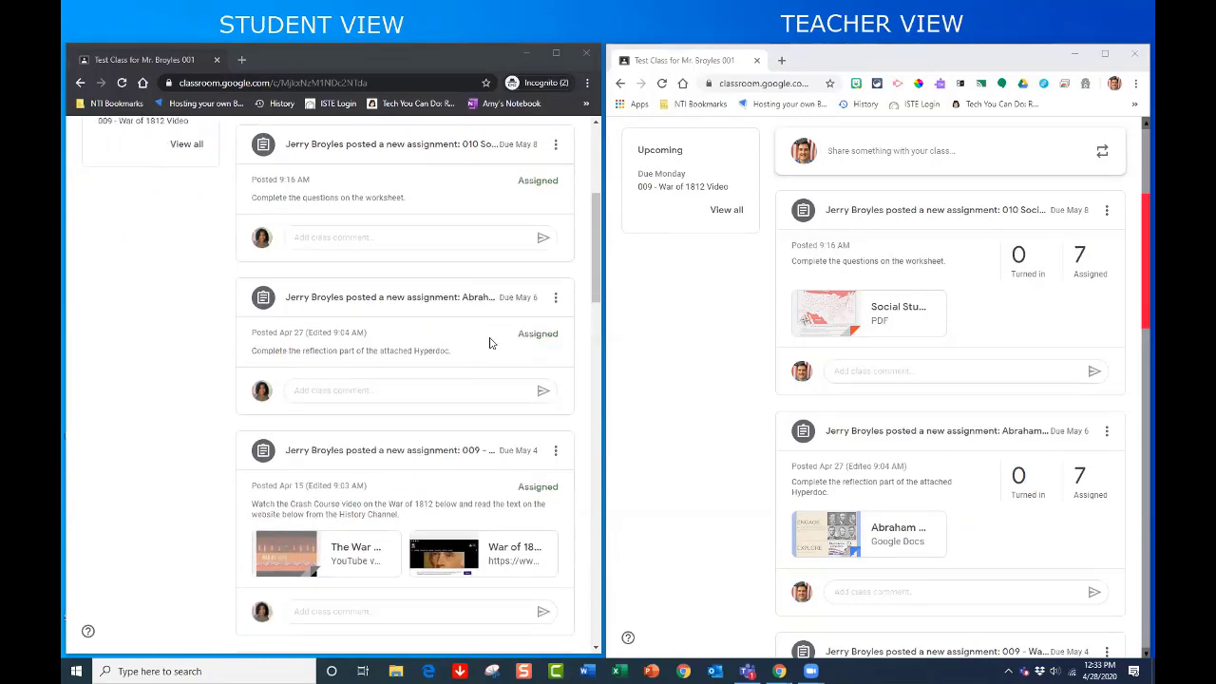
scroll(491, 342, down, 2)
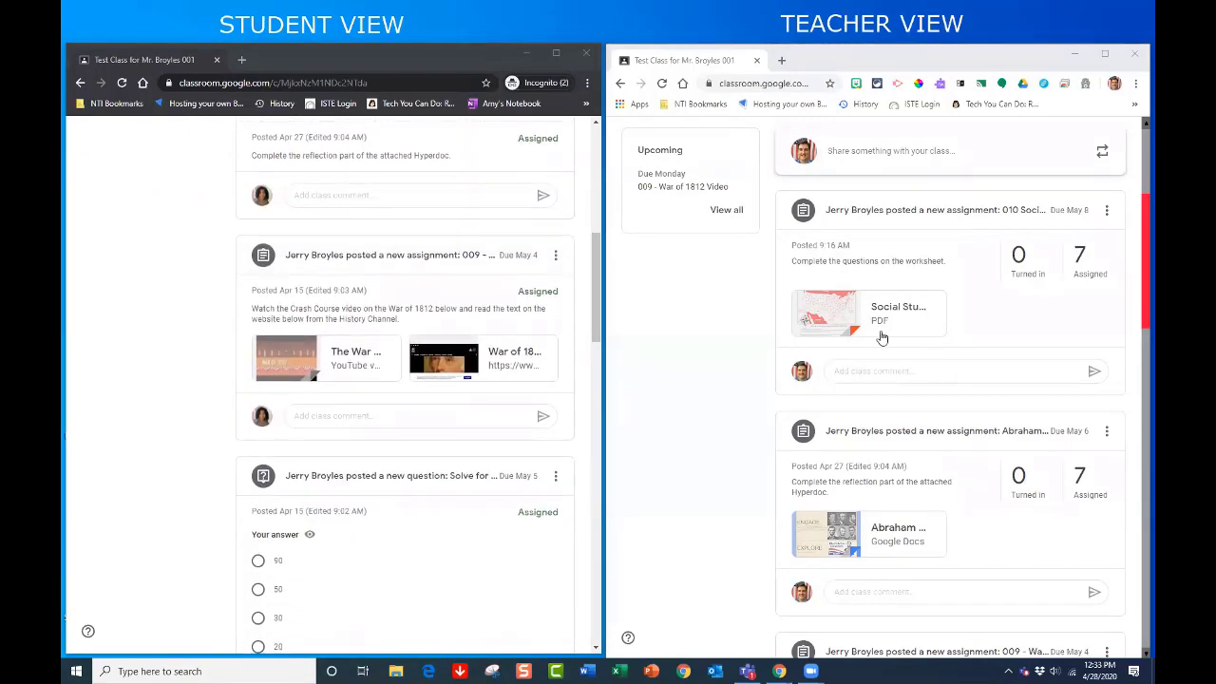
scroll(879, 336, down, 1)
scroll(878, 336, down, 4)
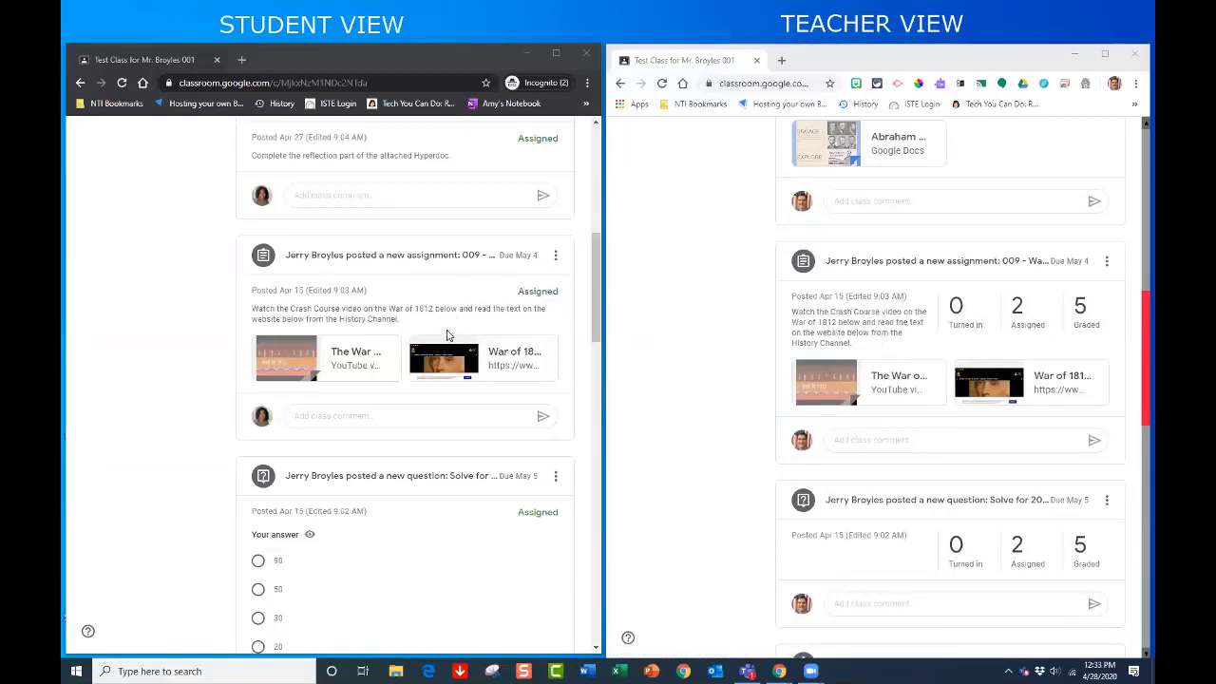
scroll(443, 334, down, 3)
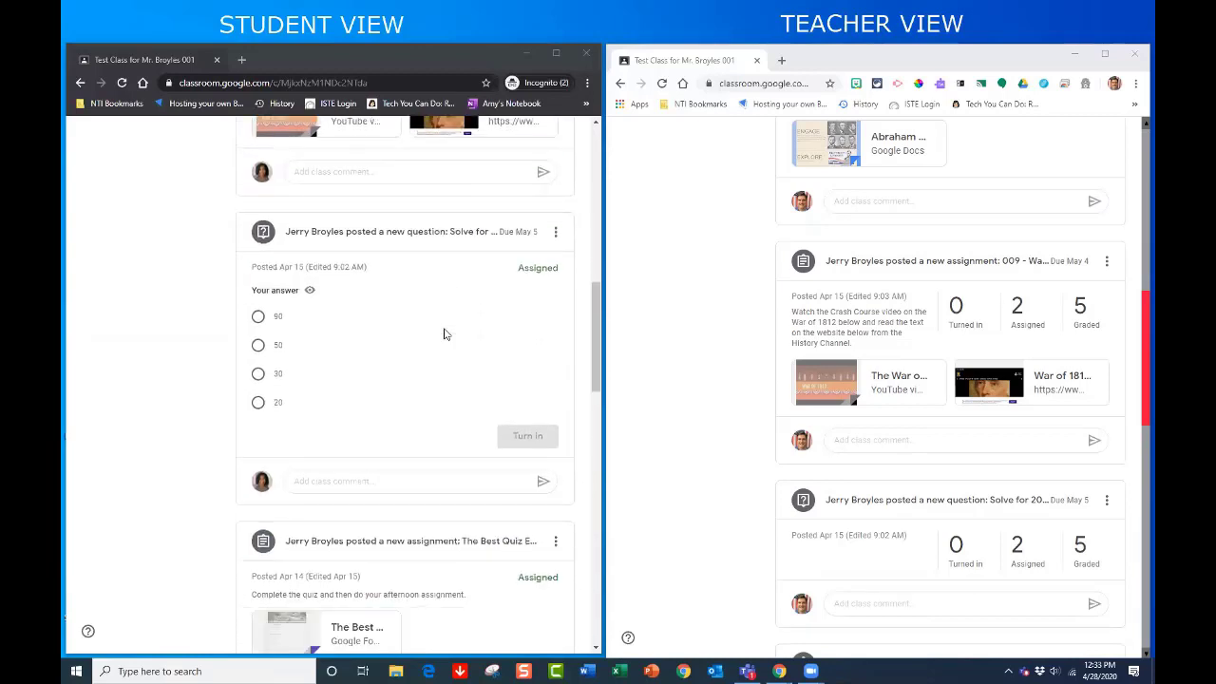
scroll(443, 333, down, 3)
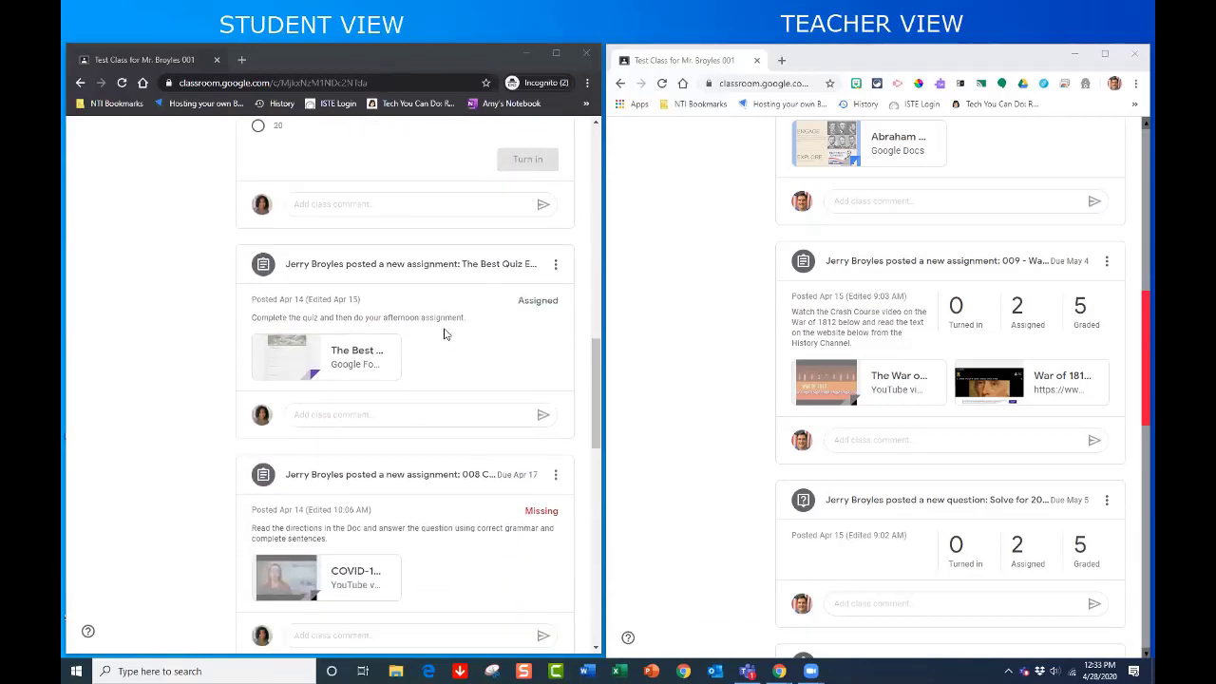
scroll(443, 334, down, 4)
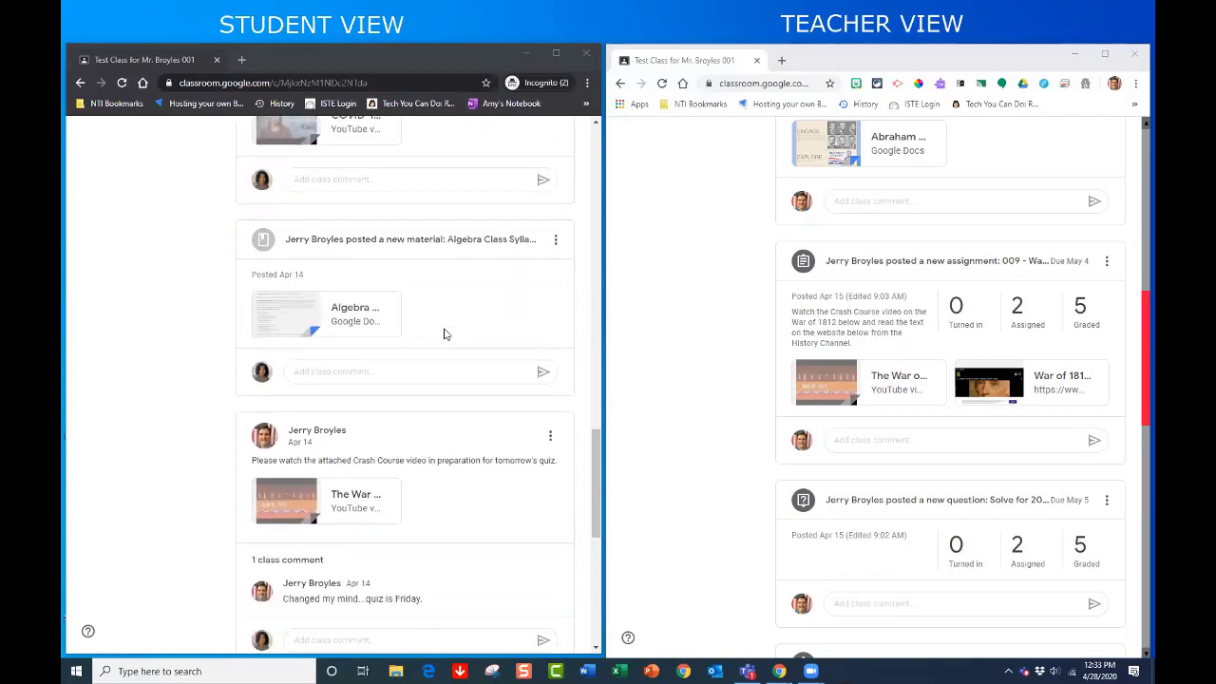
scroll(443, 334, up, 1)
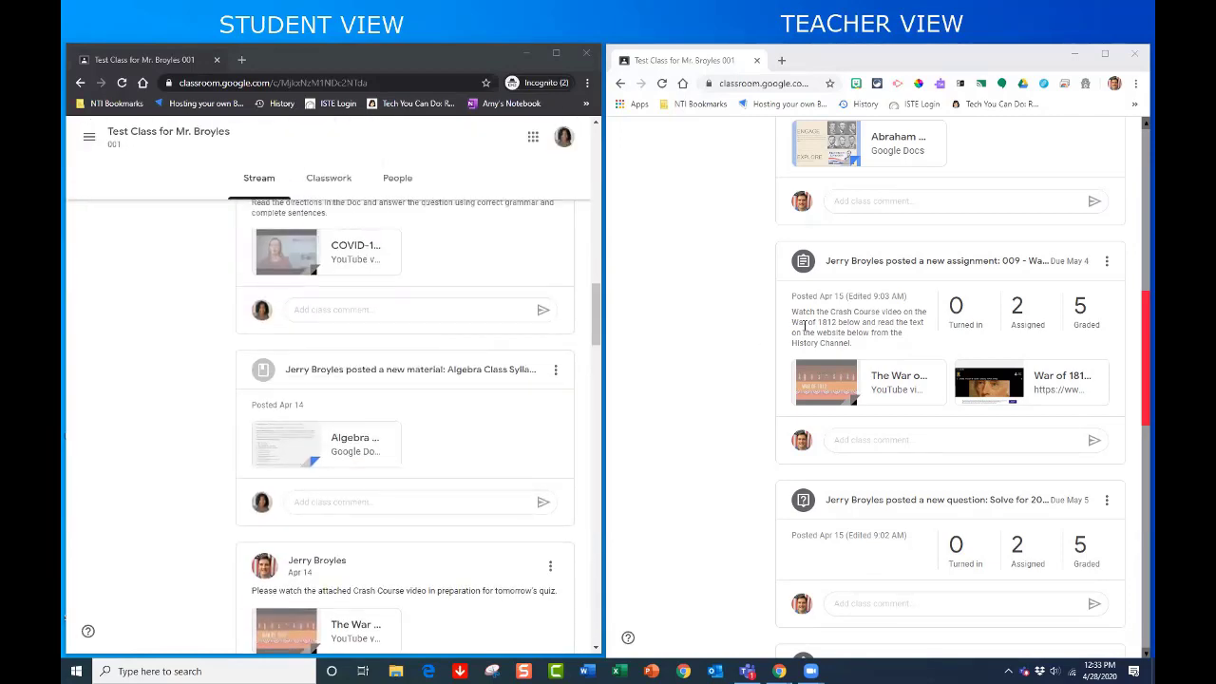
scroll(805, 325, down, 7)
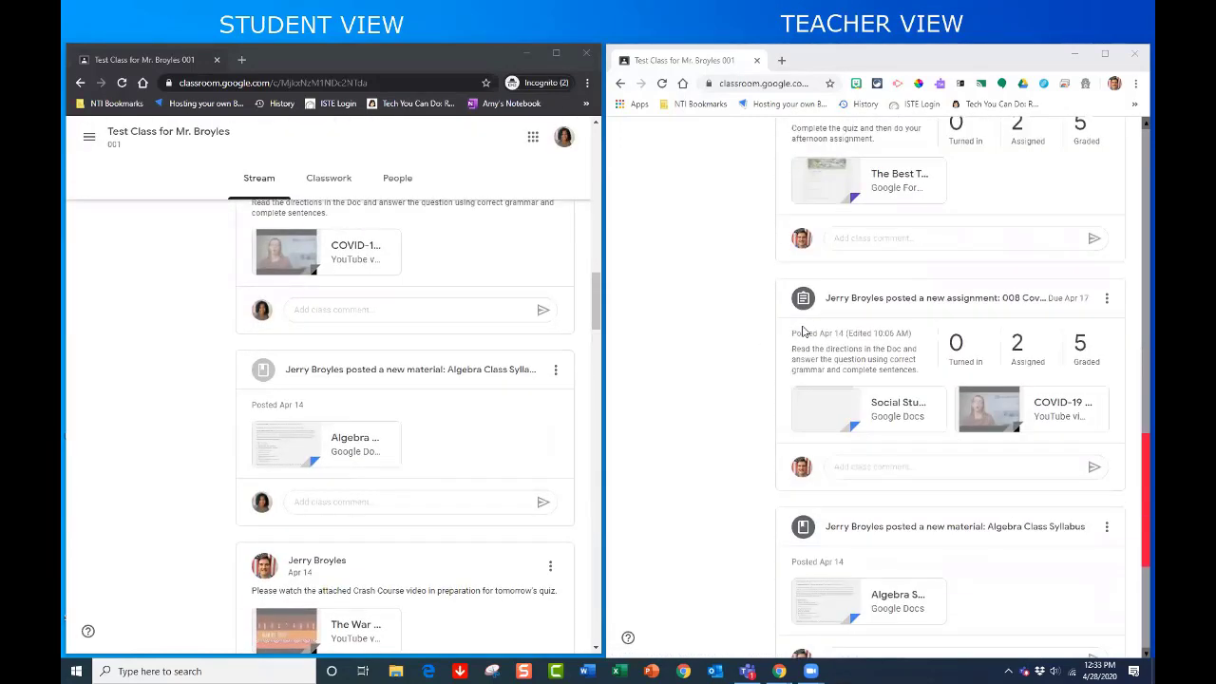
scroll(804, 330, down, 1)
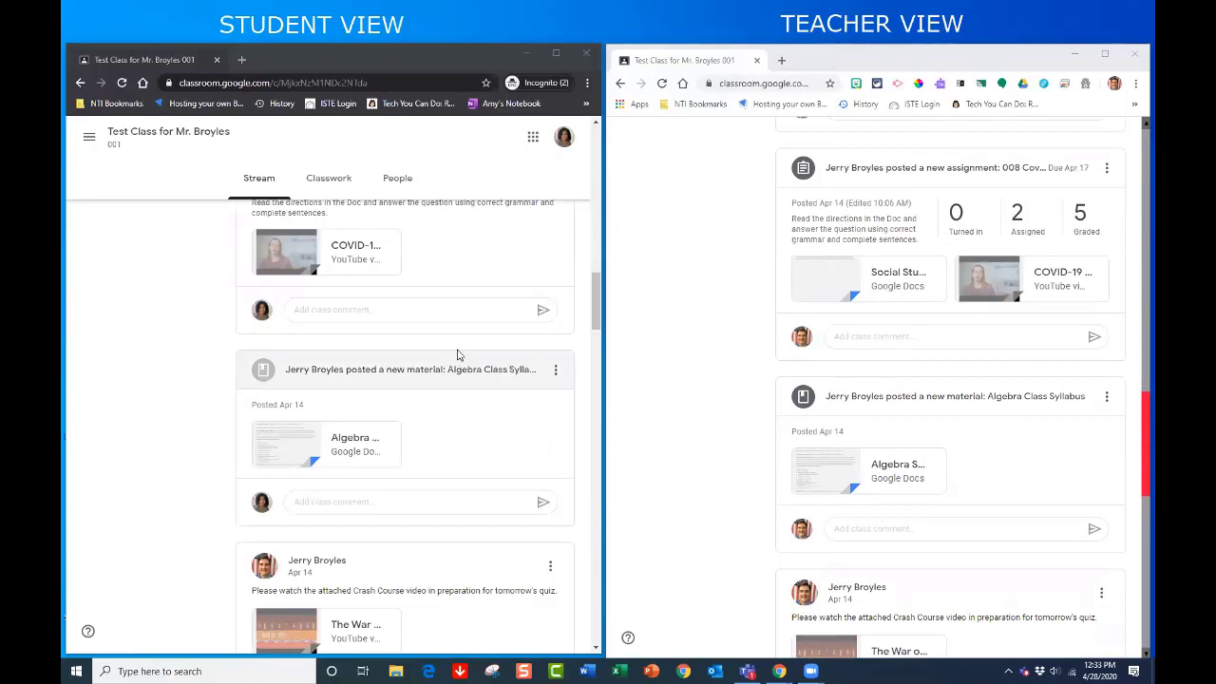
scroll(509, 258, up, 1)
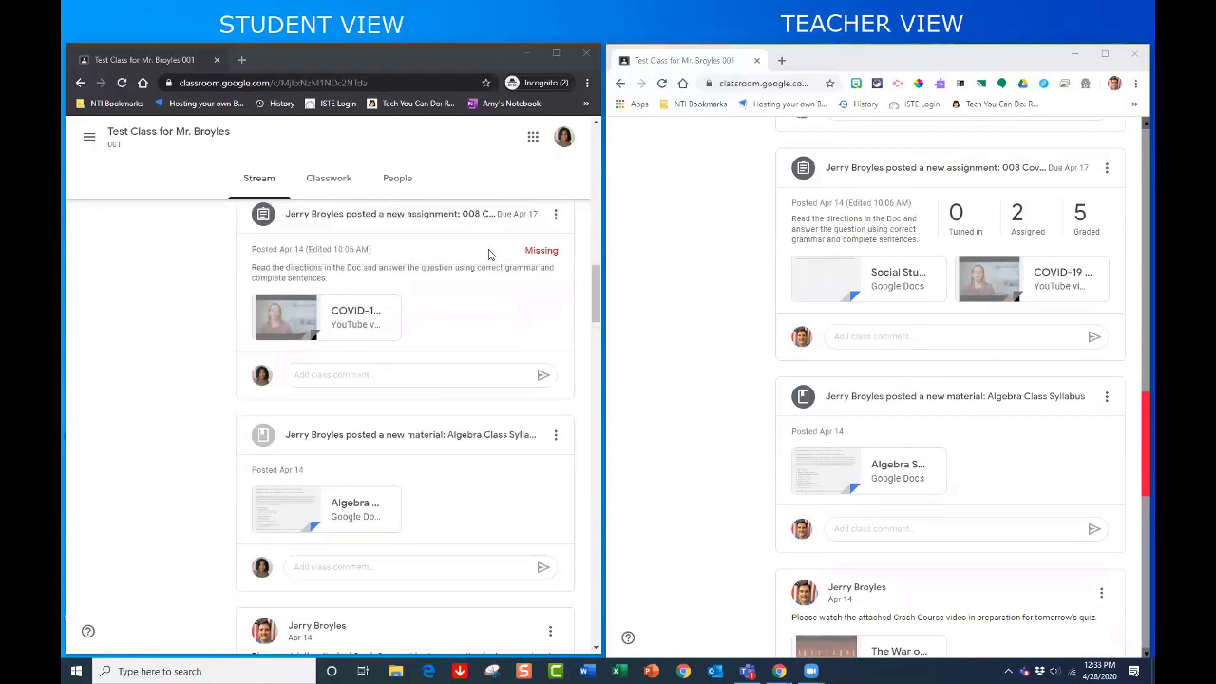
scroll(485, 285, down, 1)
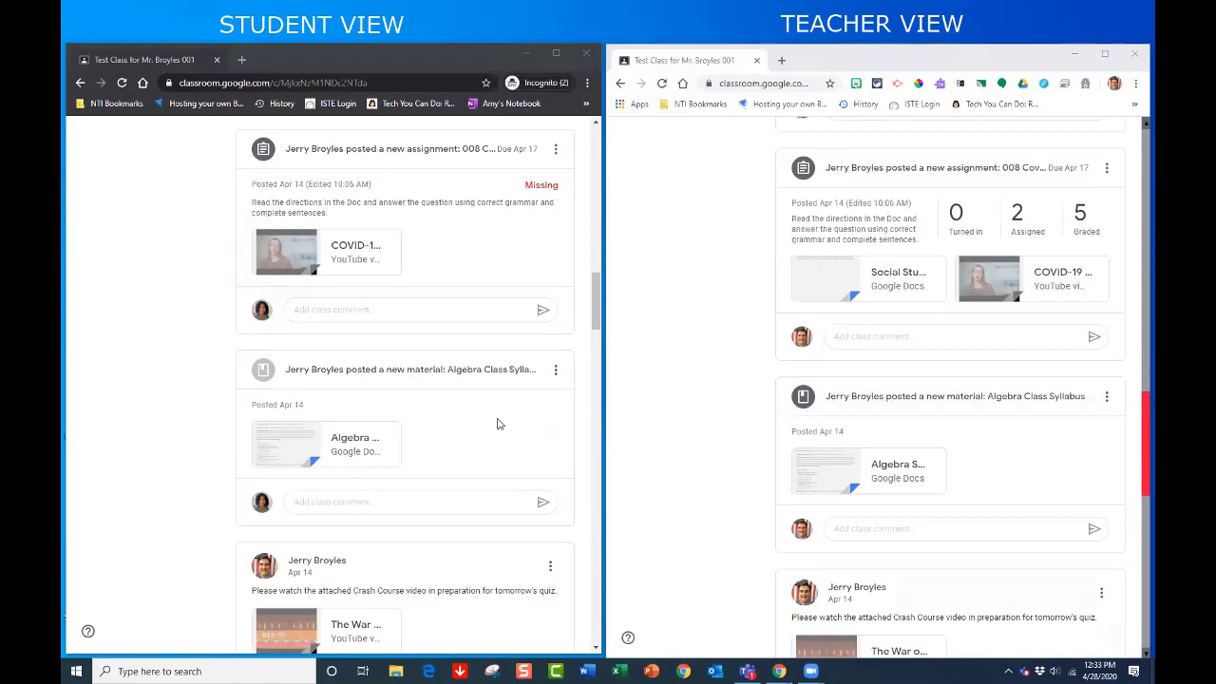
click(376, 380)
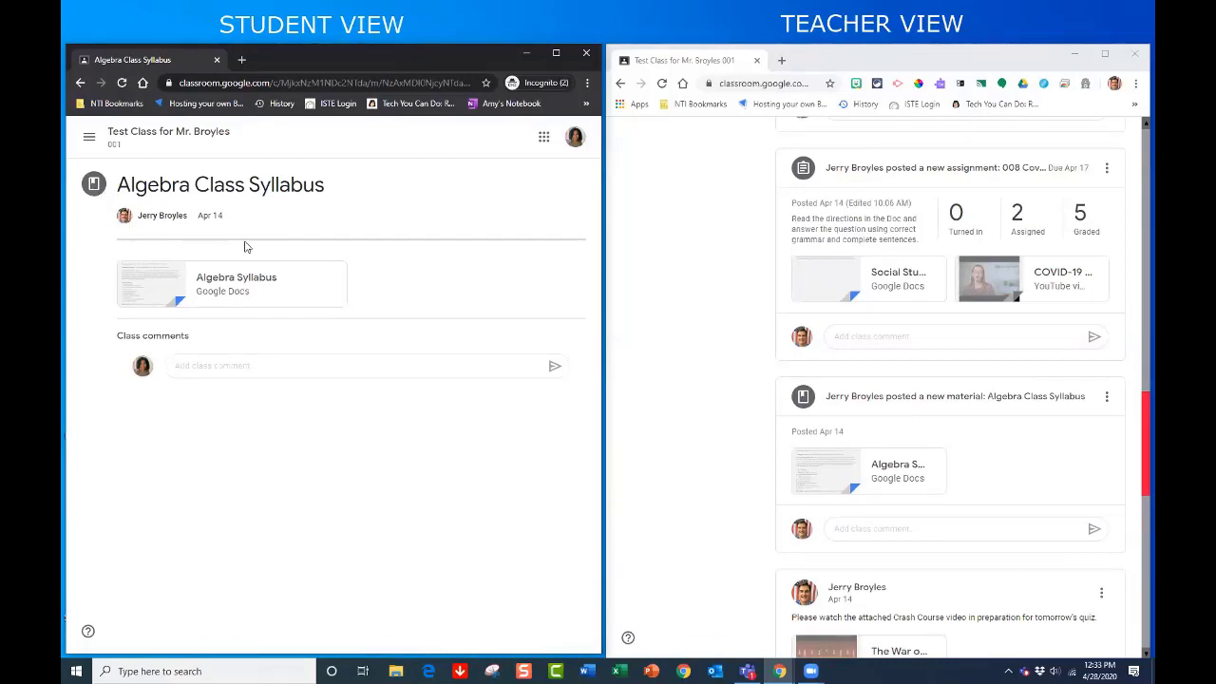
click(124, 141)
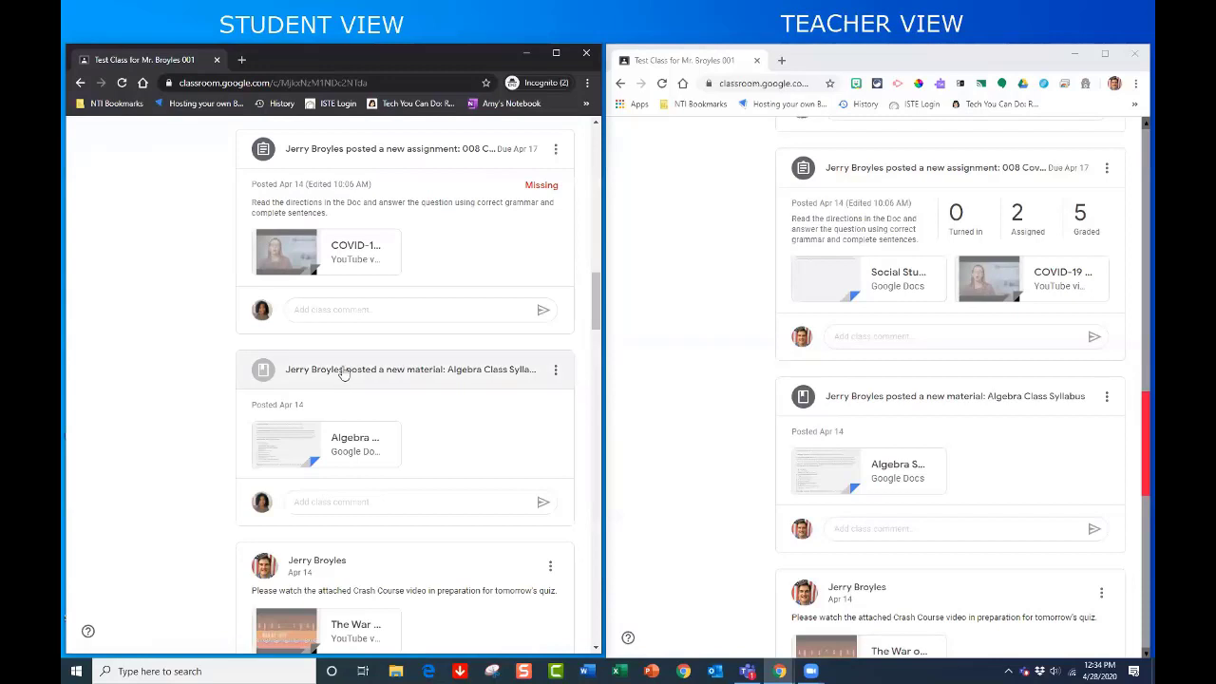
scroll(345, 384, up, 2)
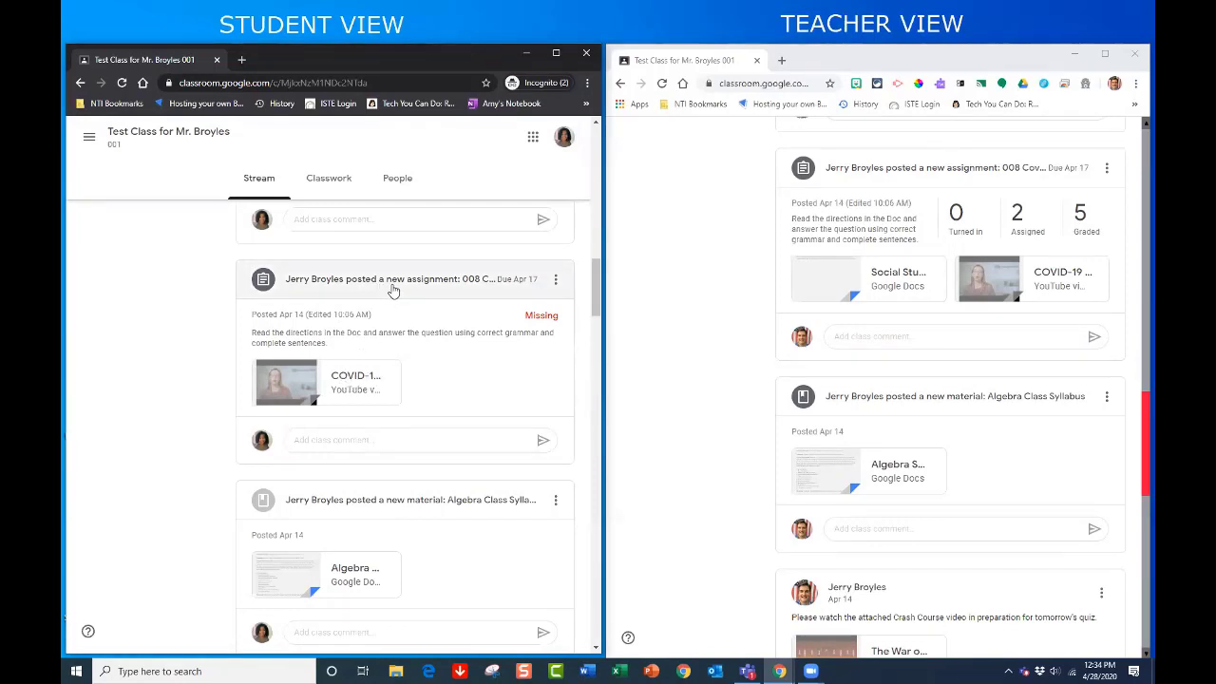
scroll(779, 426, up, 2)
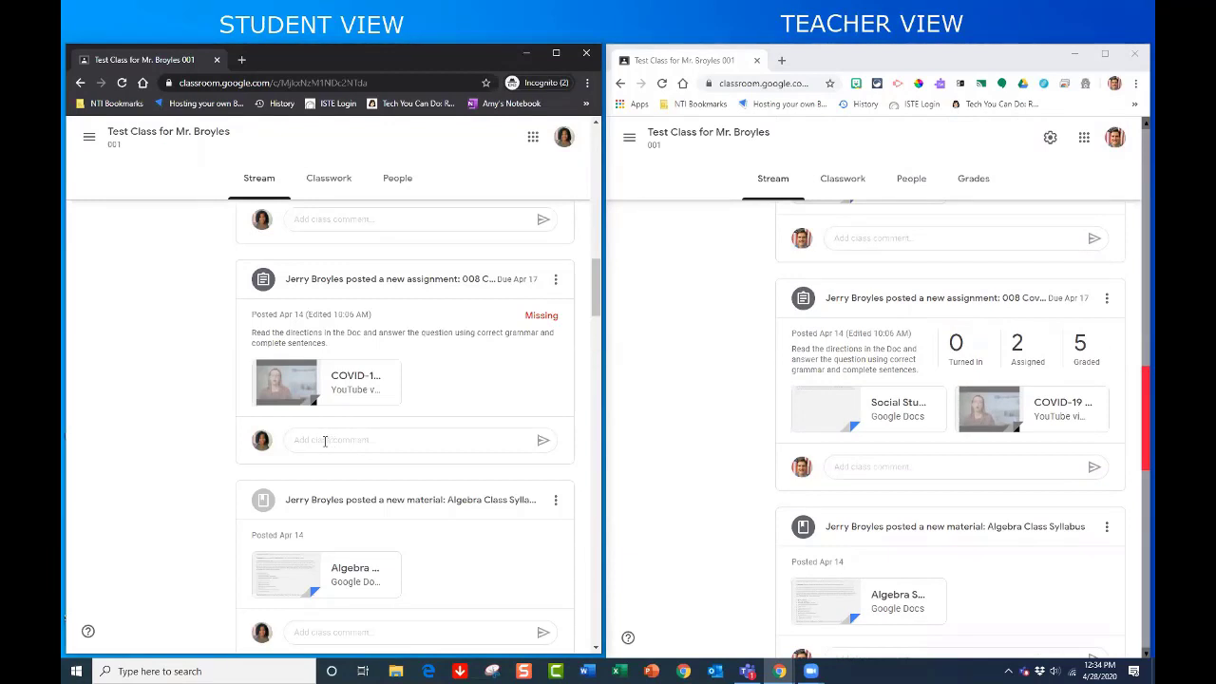
- As the student, comment "Are we only supposed to watch the video?" under the 008 assignment
click(320, 439)
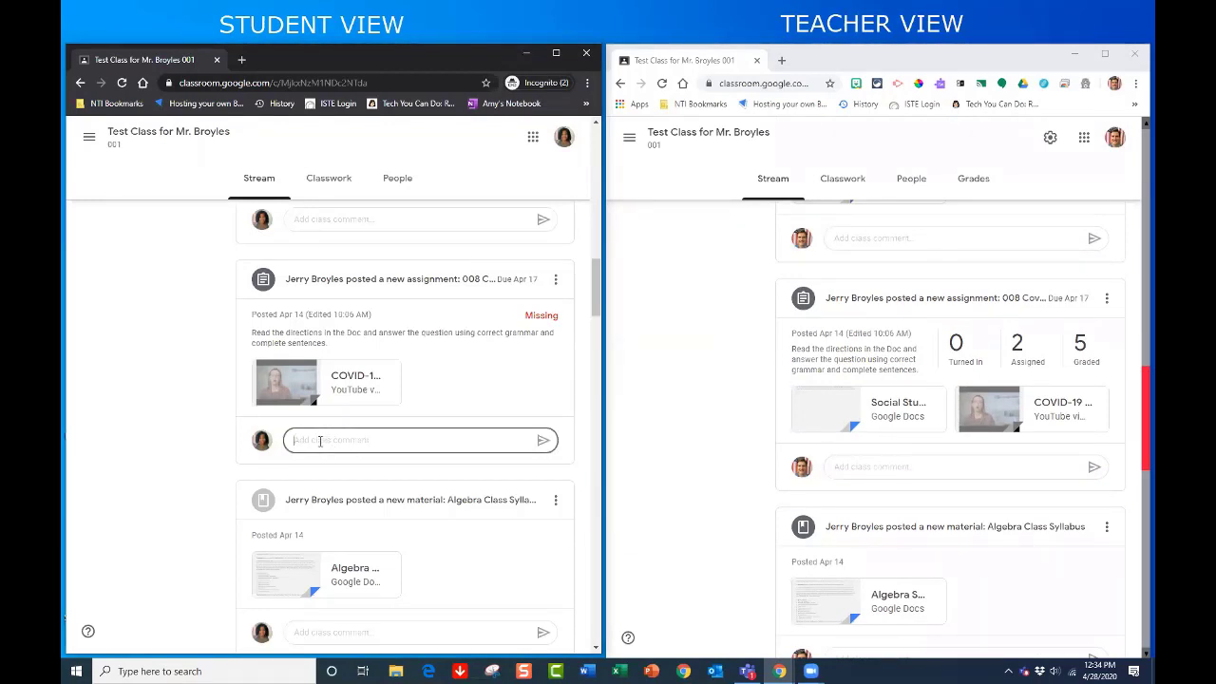
text(Are we only supposed to watch the)
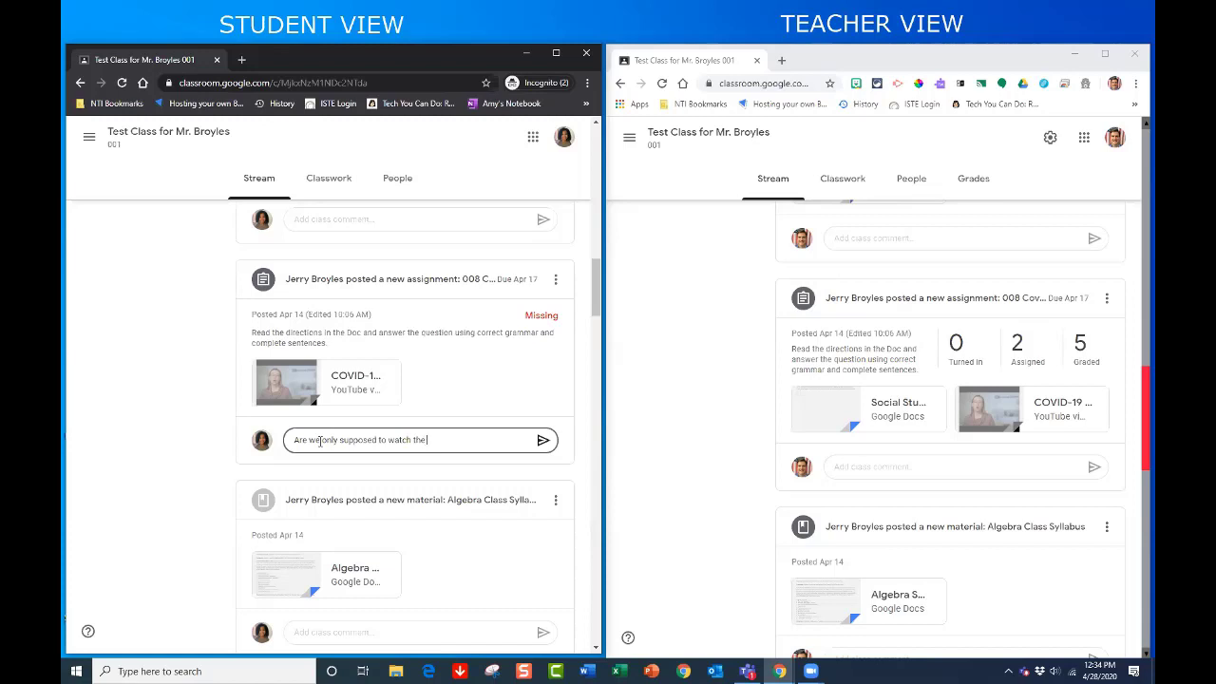
text(deo?)
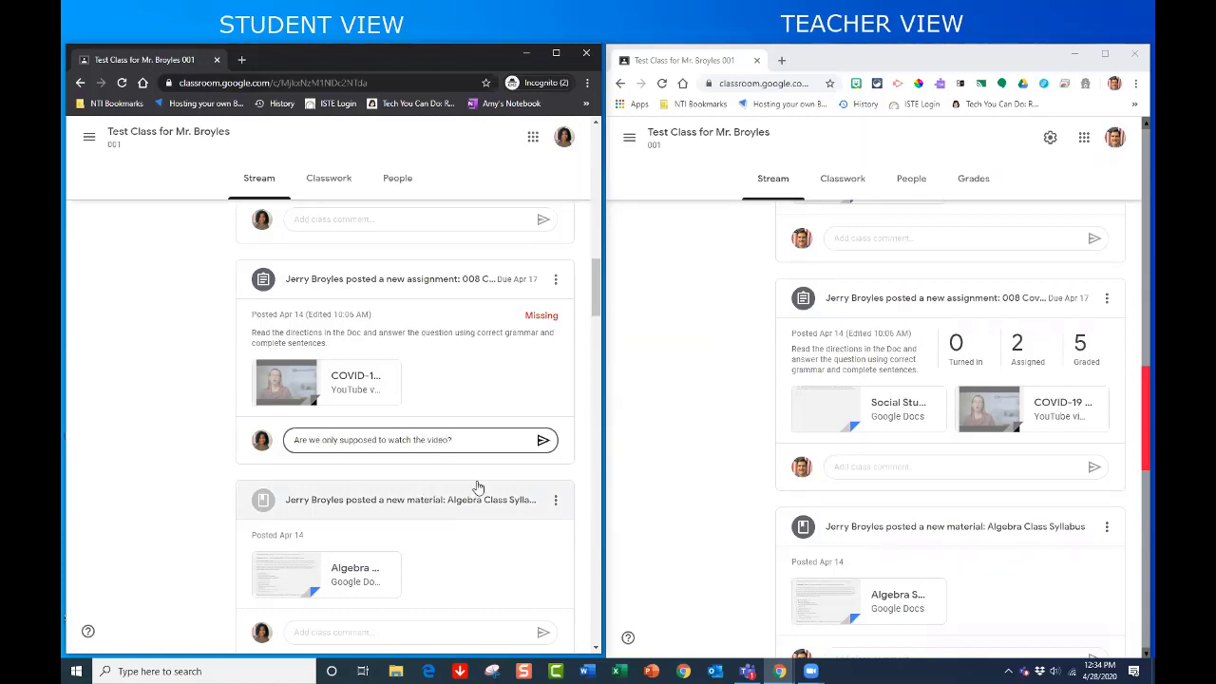
key(Return)
click(542, 450)
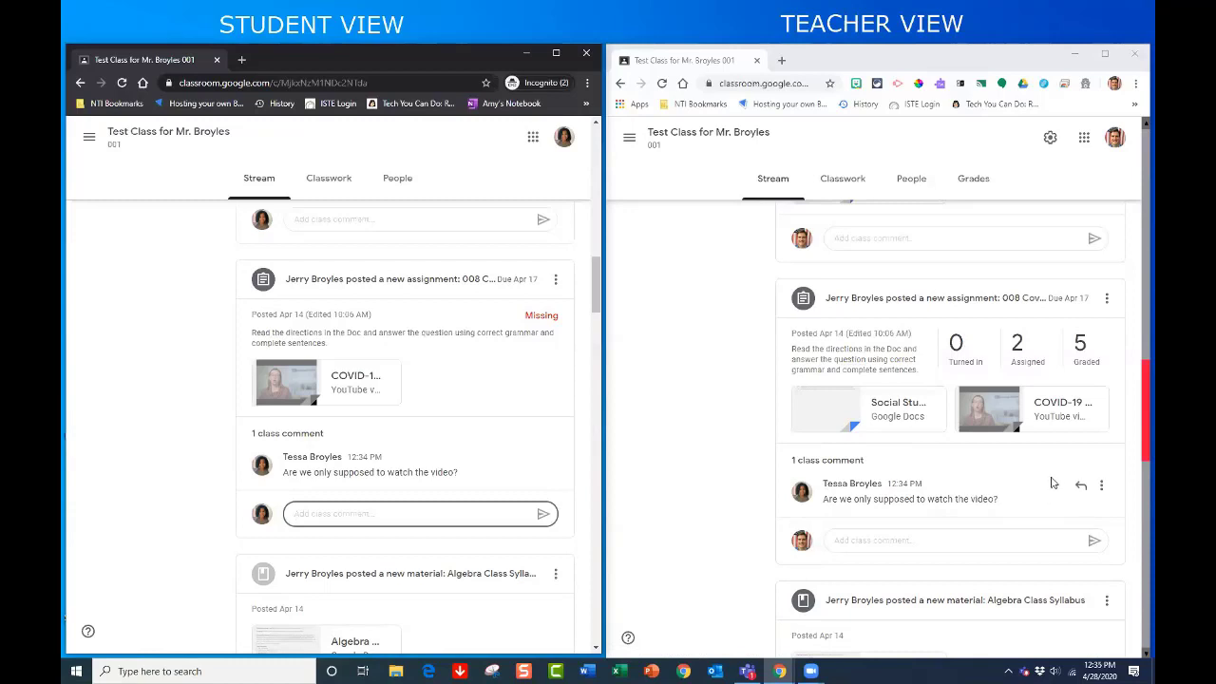
- Reply as teacher under the COVID-19 post: "Be sure to read all of the directions in the assignment."
click(1081, 489)
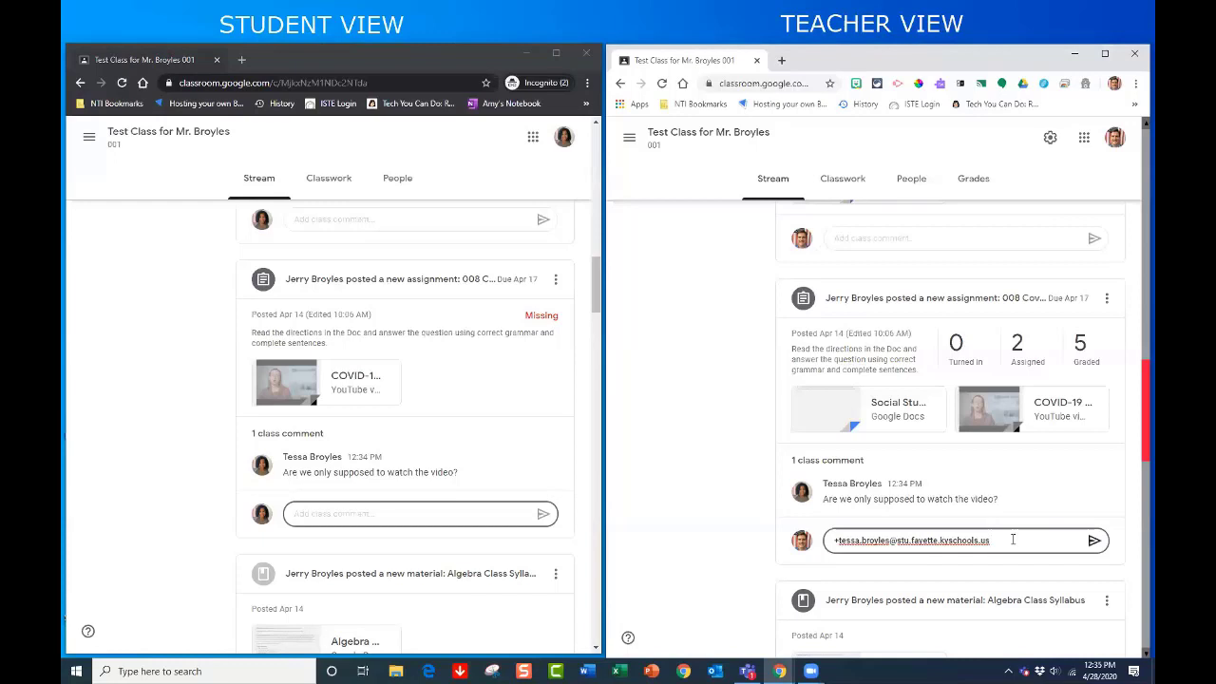
text(re to read all of the di)
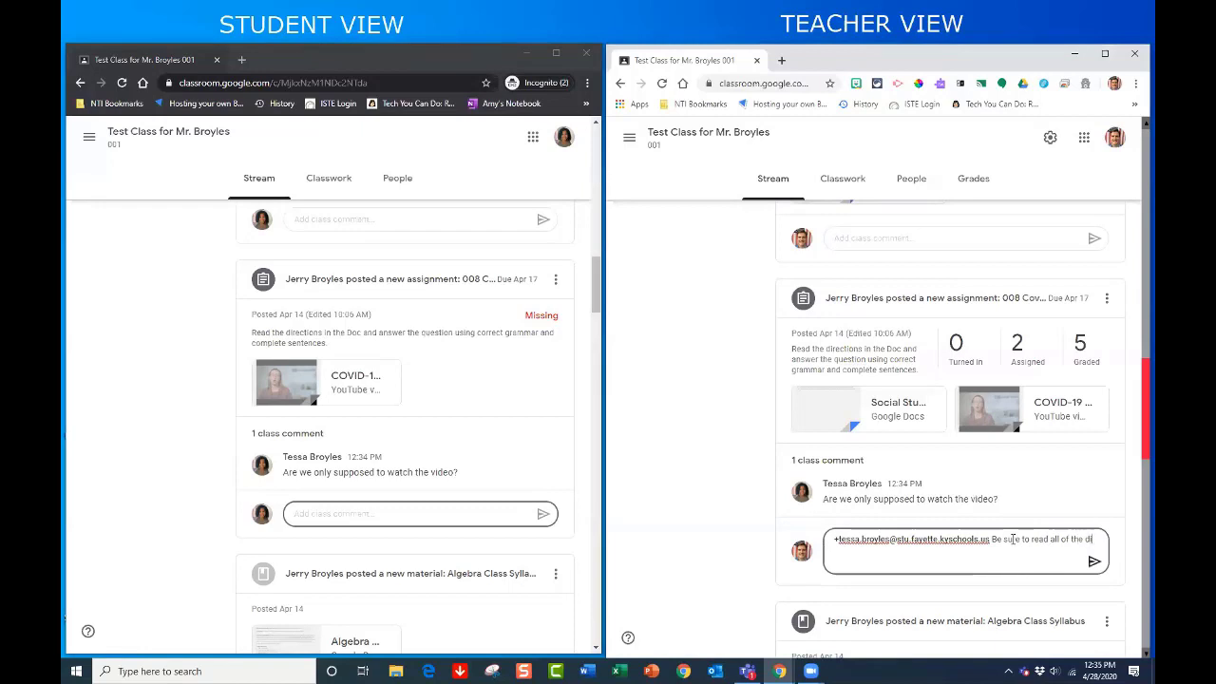
text(rections in the)
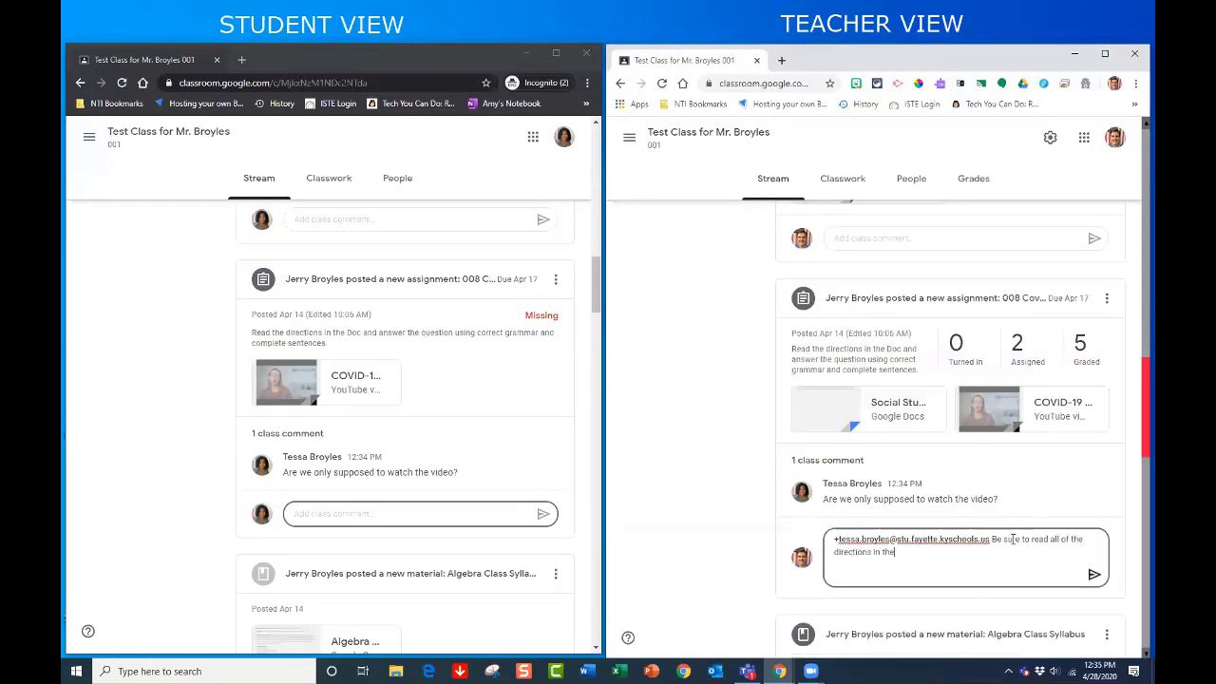
text( assingm)
click(1093, 575)
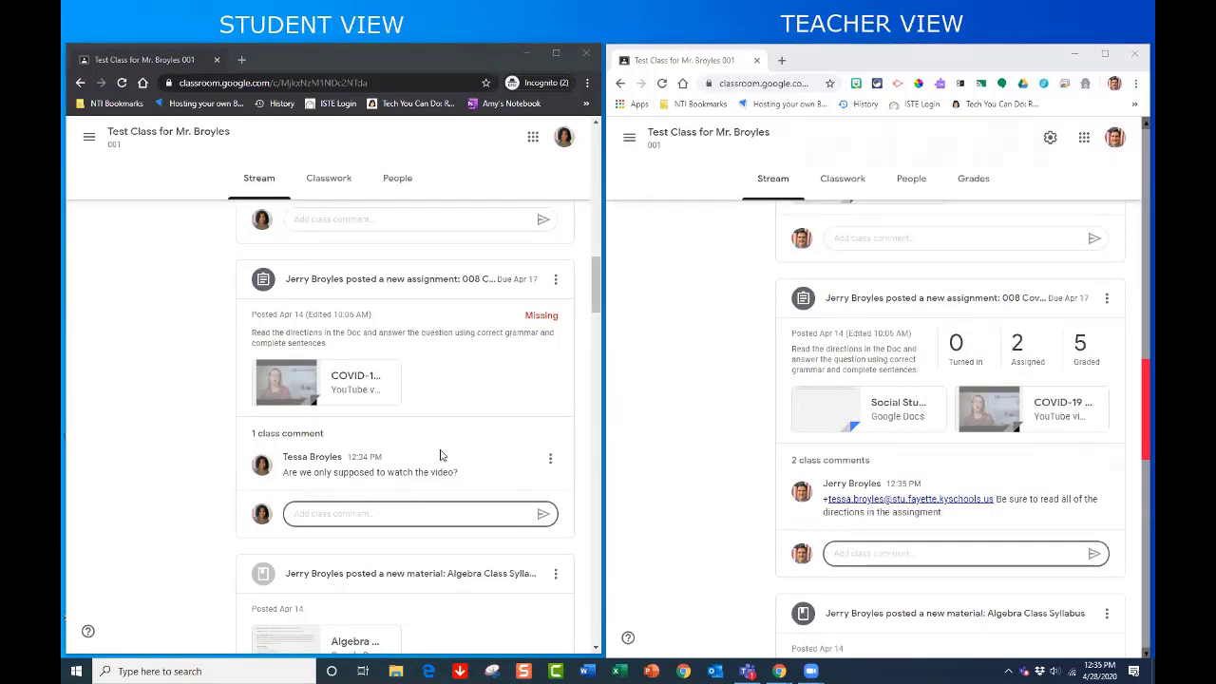
- Open the 008 Covid-19 Assignment from the student's Stream to see its Doc and Missing status
scroll(428, 447, up, 1)
scroll(428, 448, down, 1)
scroll(428, 447, down, 1)
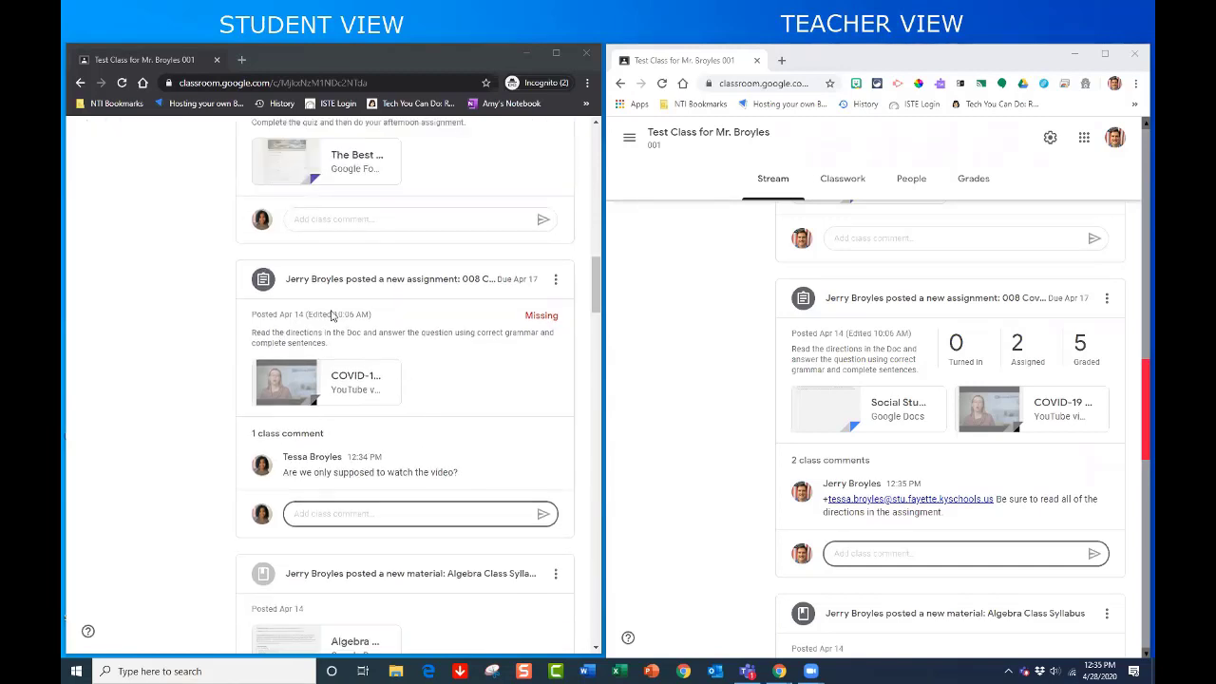
click(328, 287)
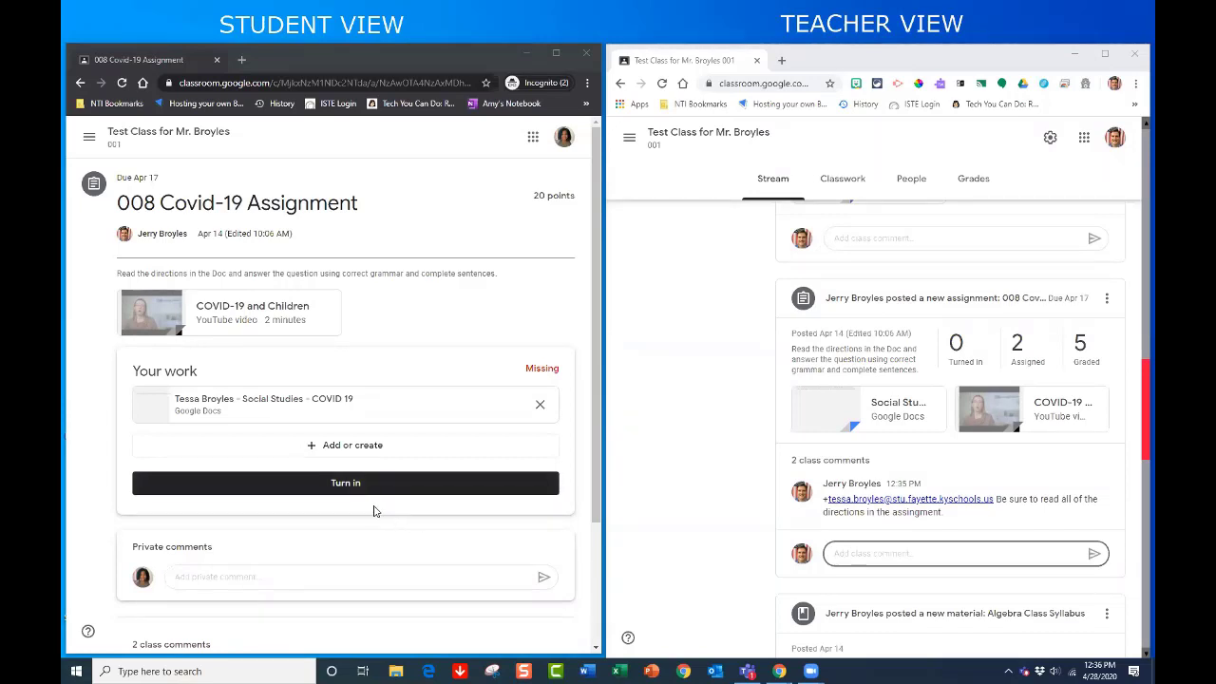
- Turn in the 008 Covid-19 Assignment, then unsubmit it so it shows Missing again
click(320, 485)
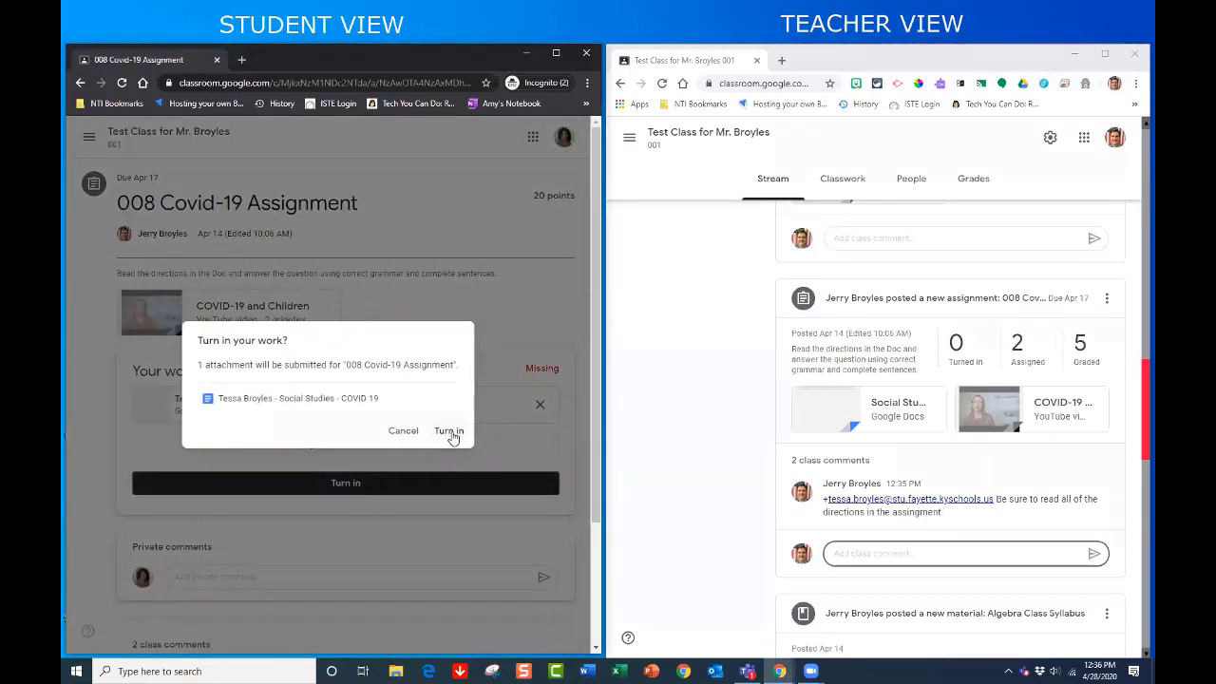
click(451, 433)
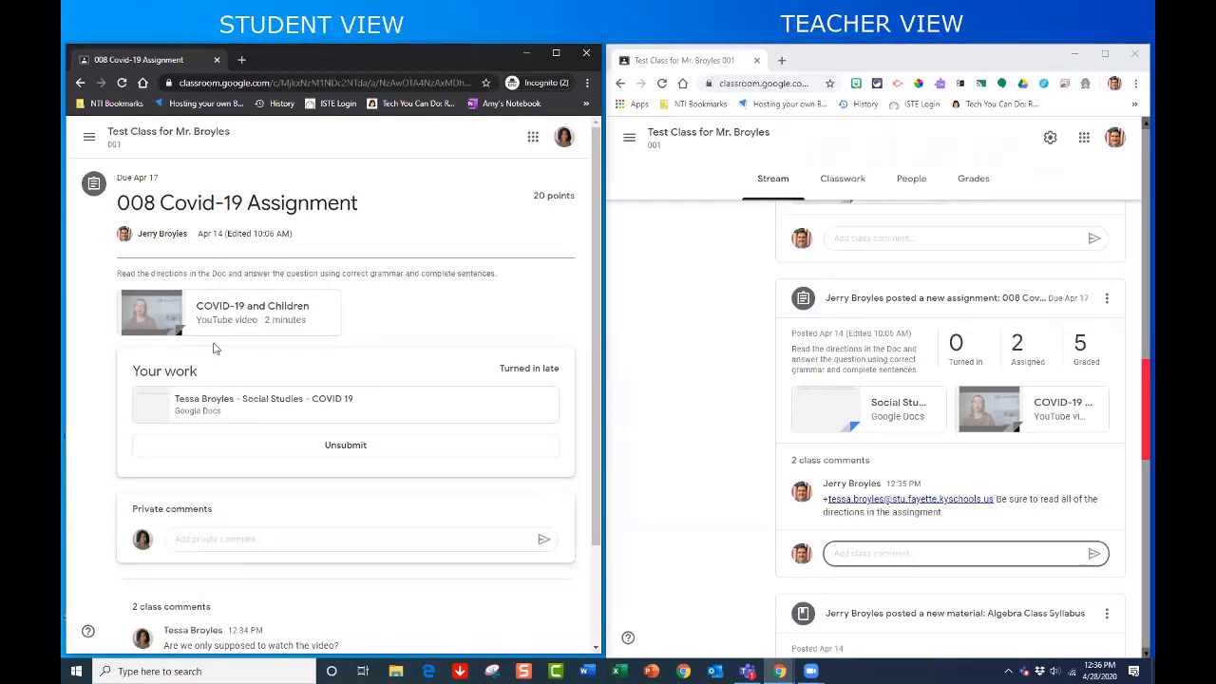
click(338, 448)
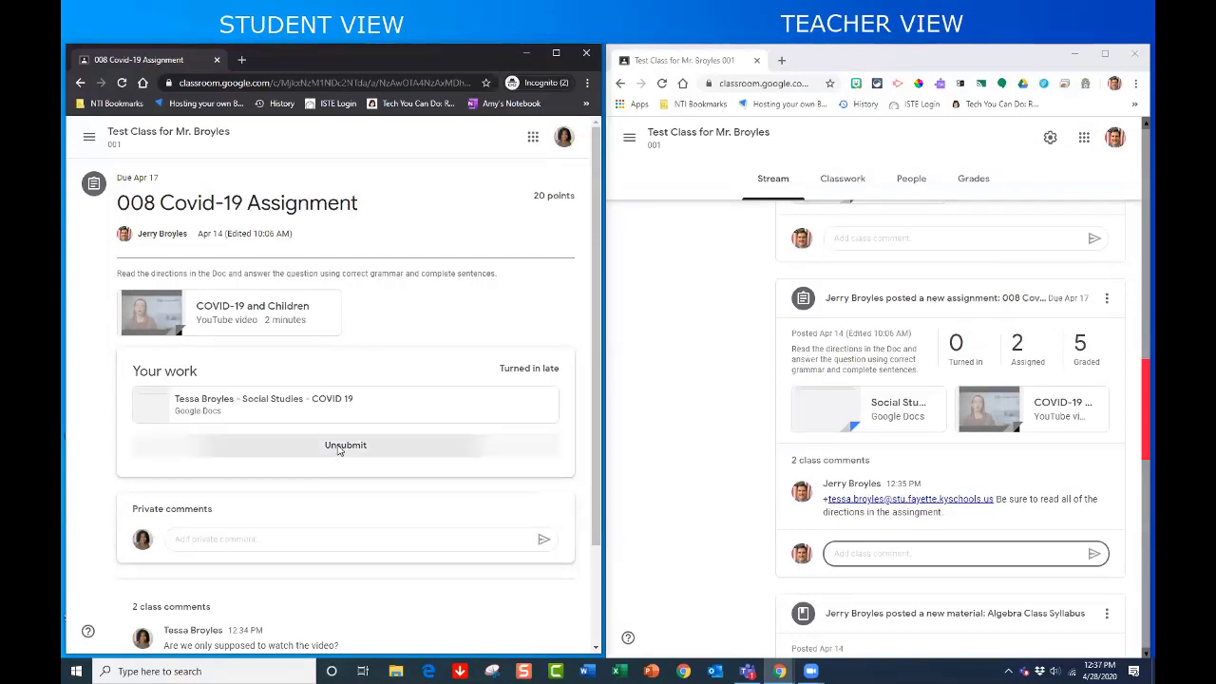
click(396, 429)
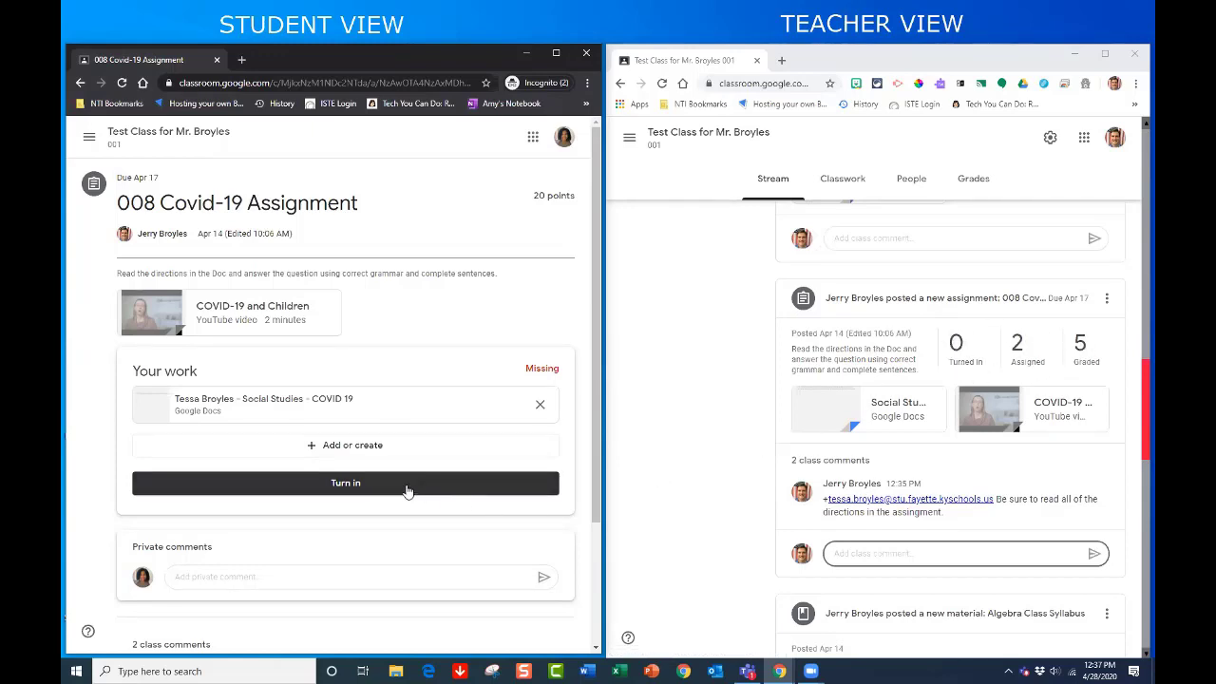
click(175, 328)
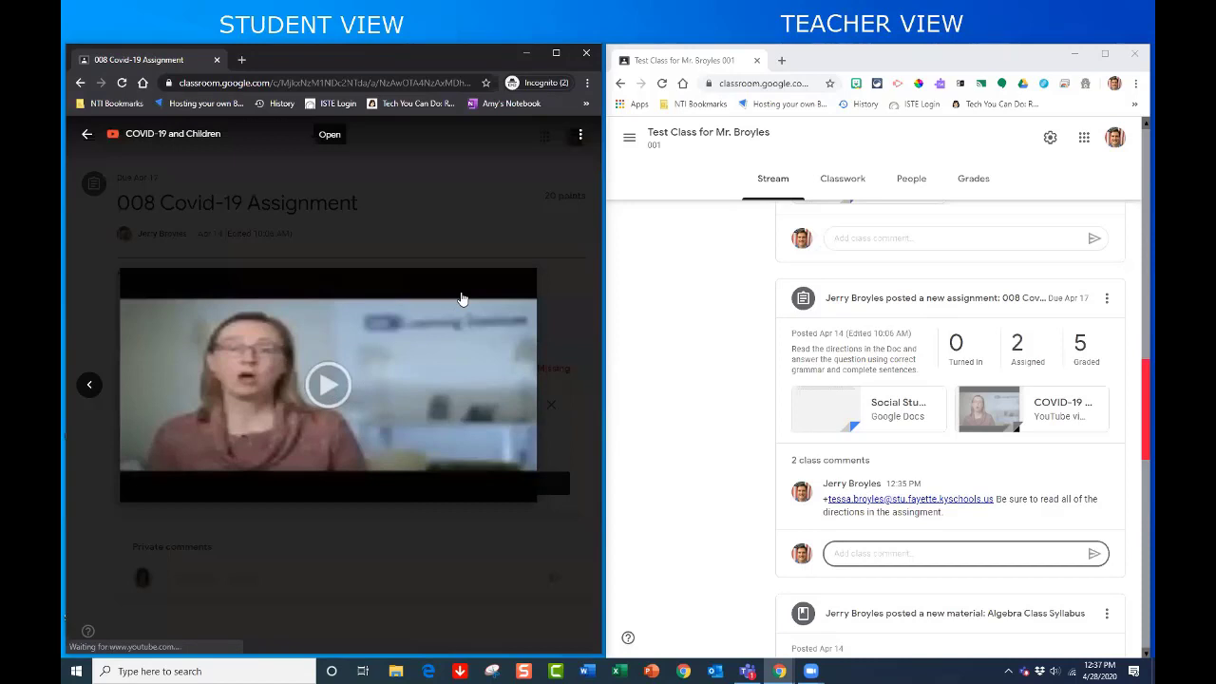
click(318, 385)
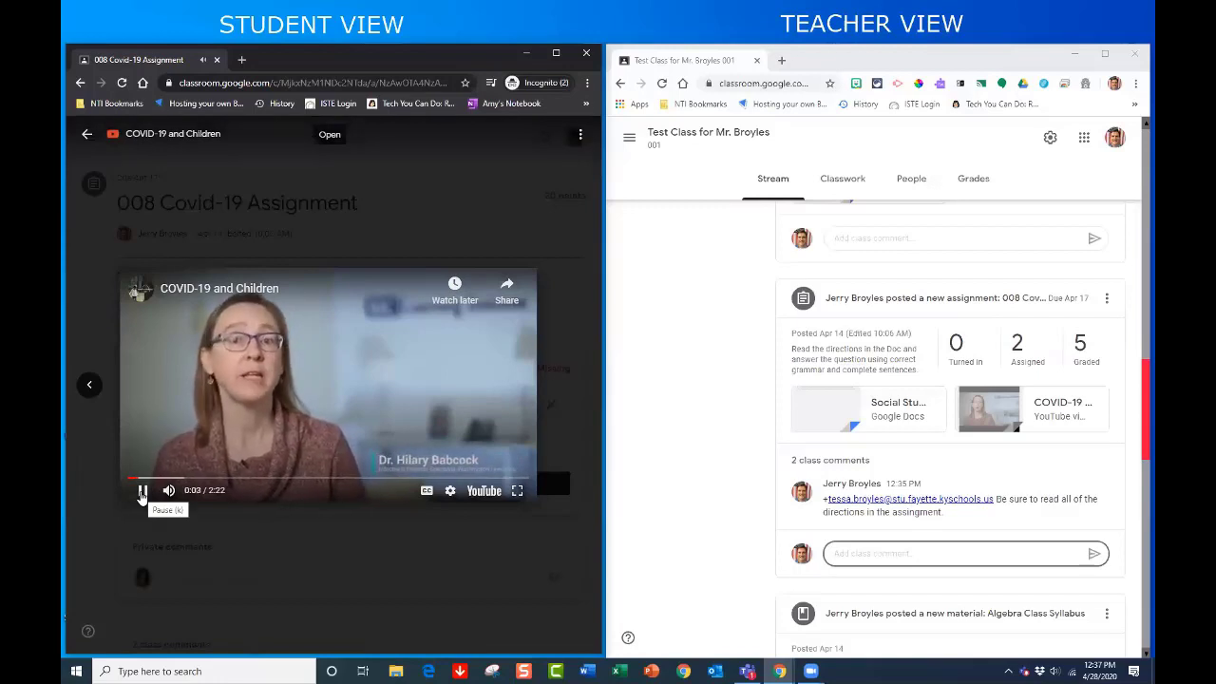
click(142, 492)
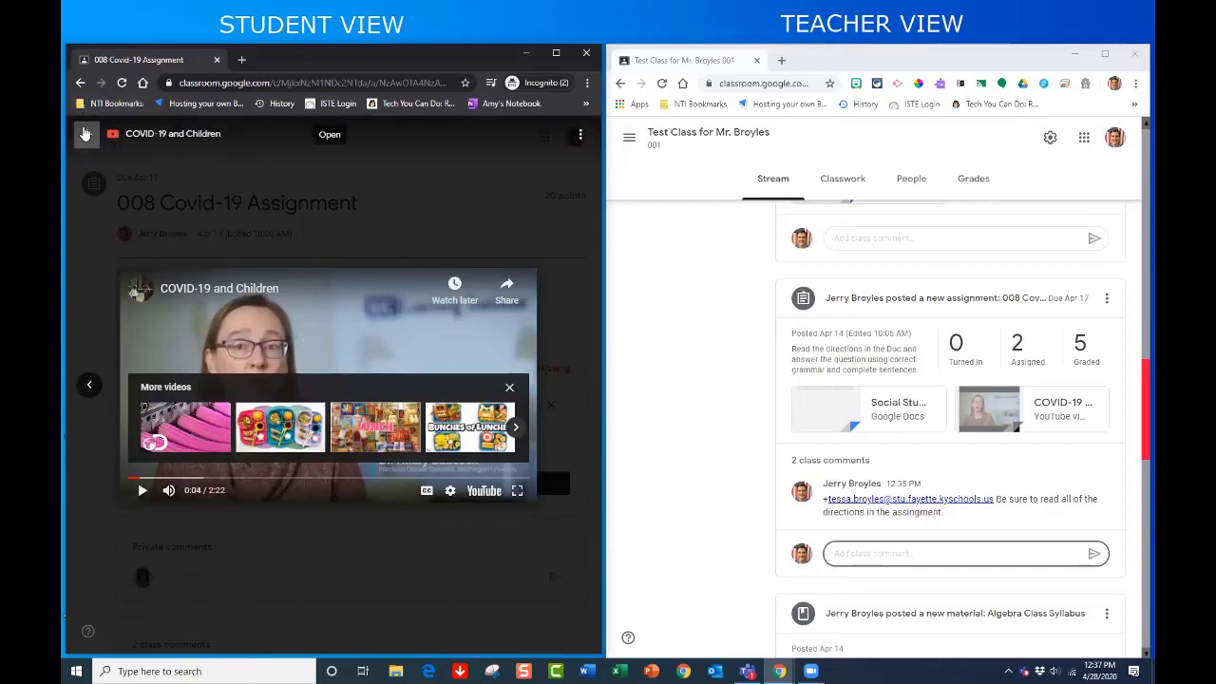
click(86, 134)
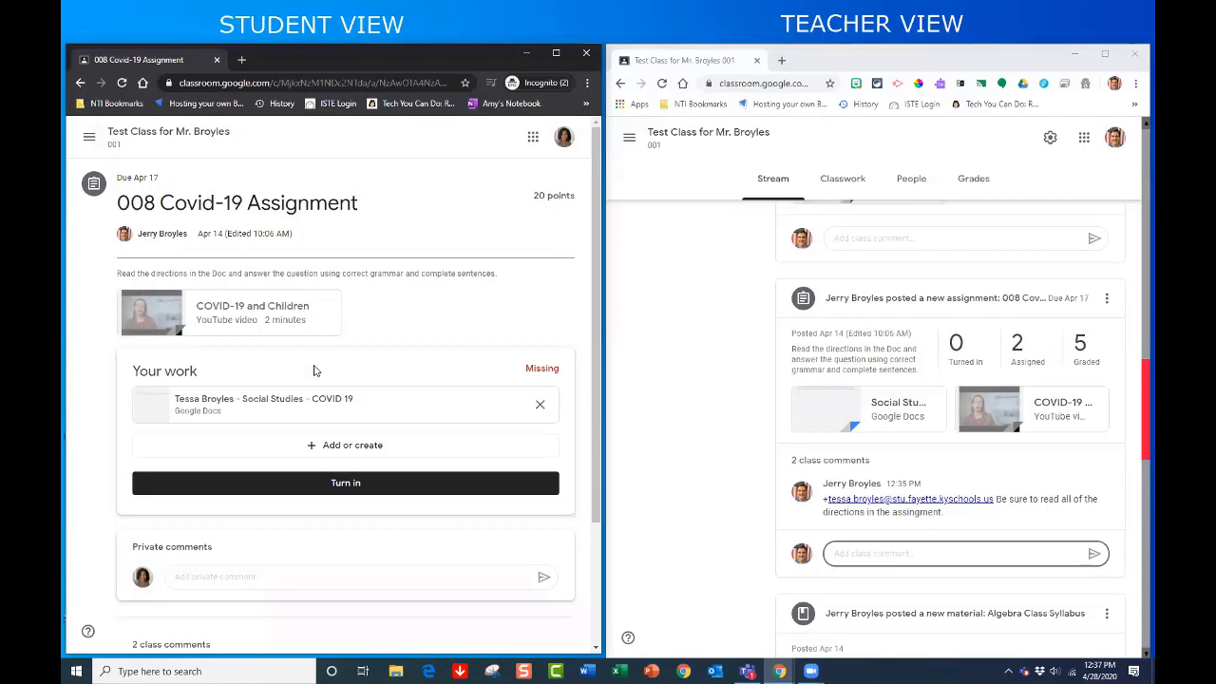
- Open the Social Studies – COVID 19 Doc and start the answer "My life has been turn" below the prompt
click(301, 422)
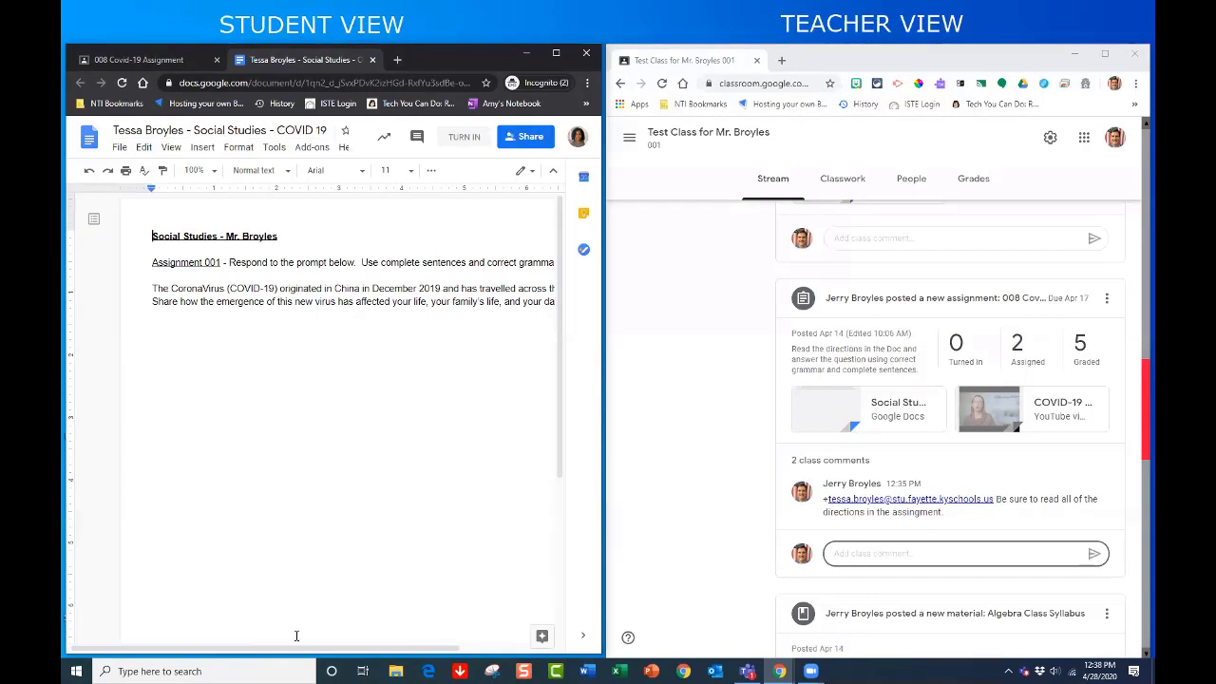
drag(298, 653, 336, 652)
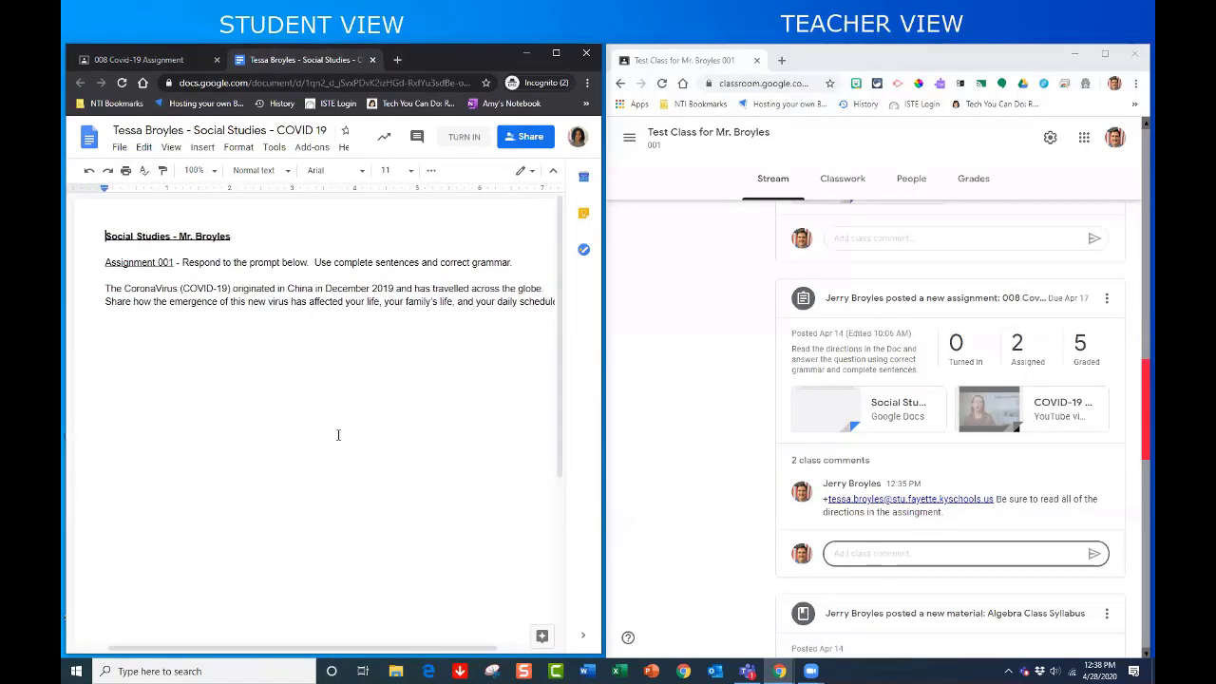
click(132, 338)
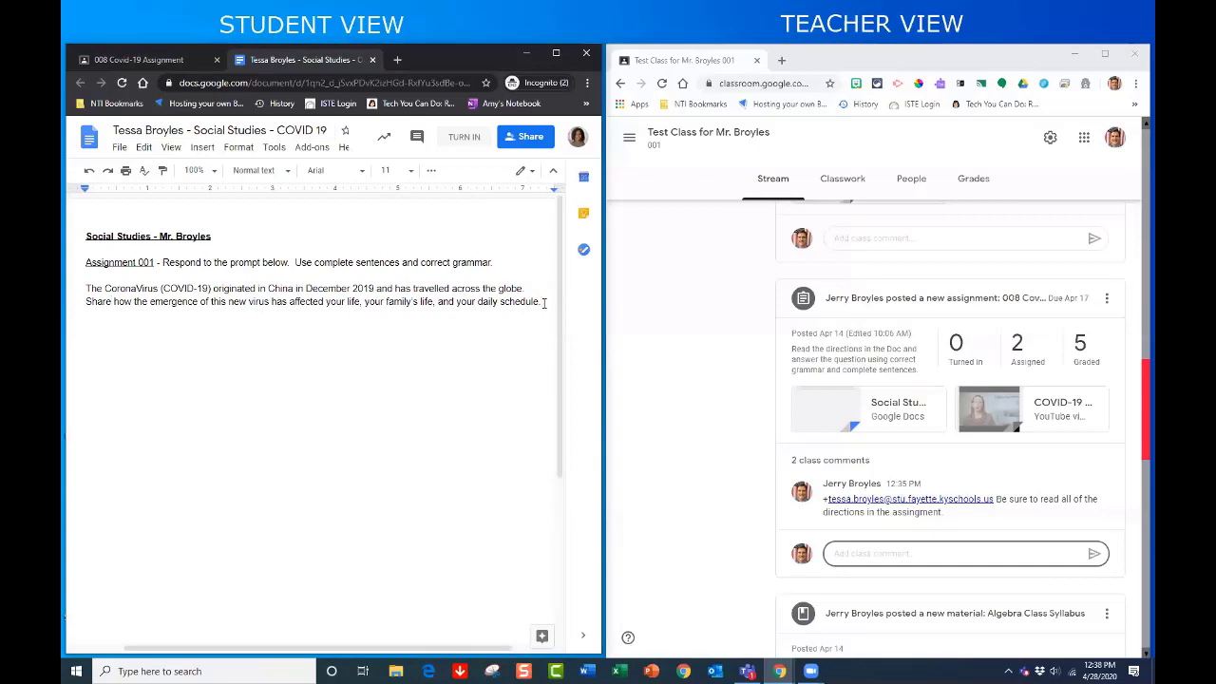
text(My life has be)
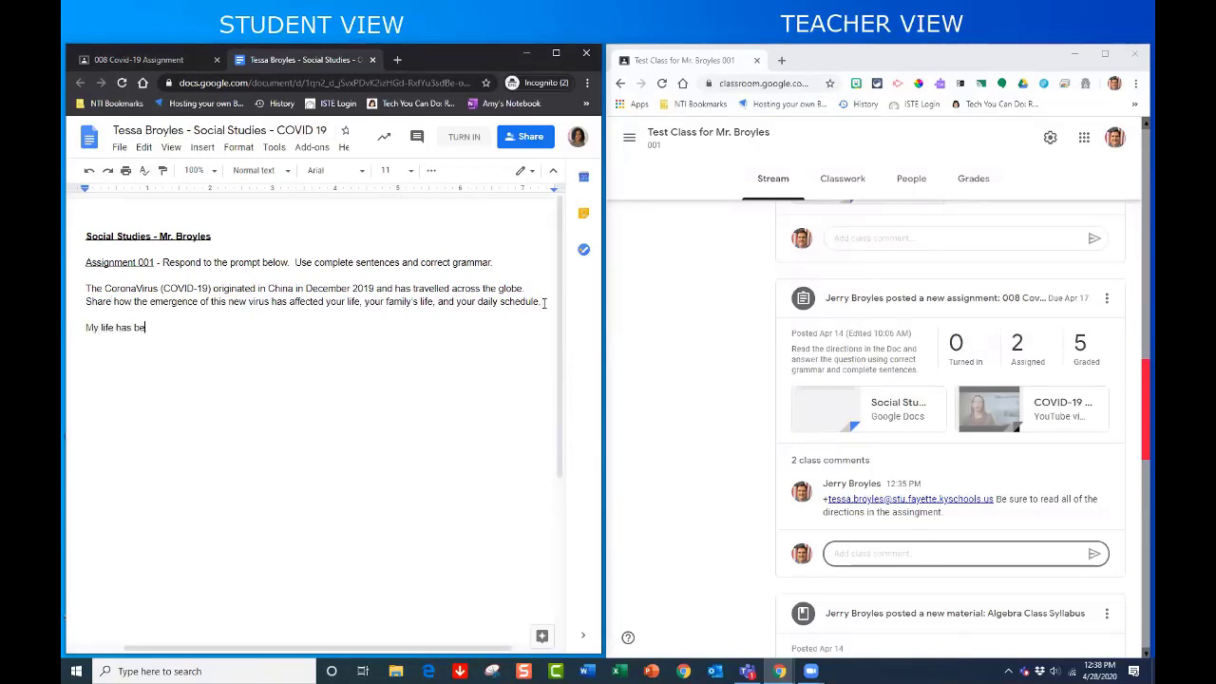
text(en turned upside down.  I now have two parents who are my teachers.)
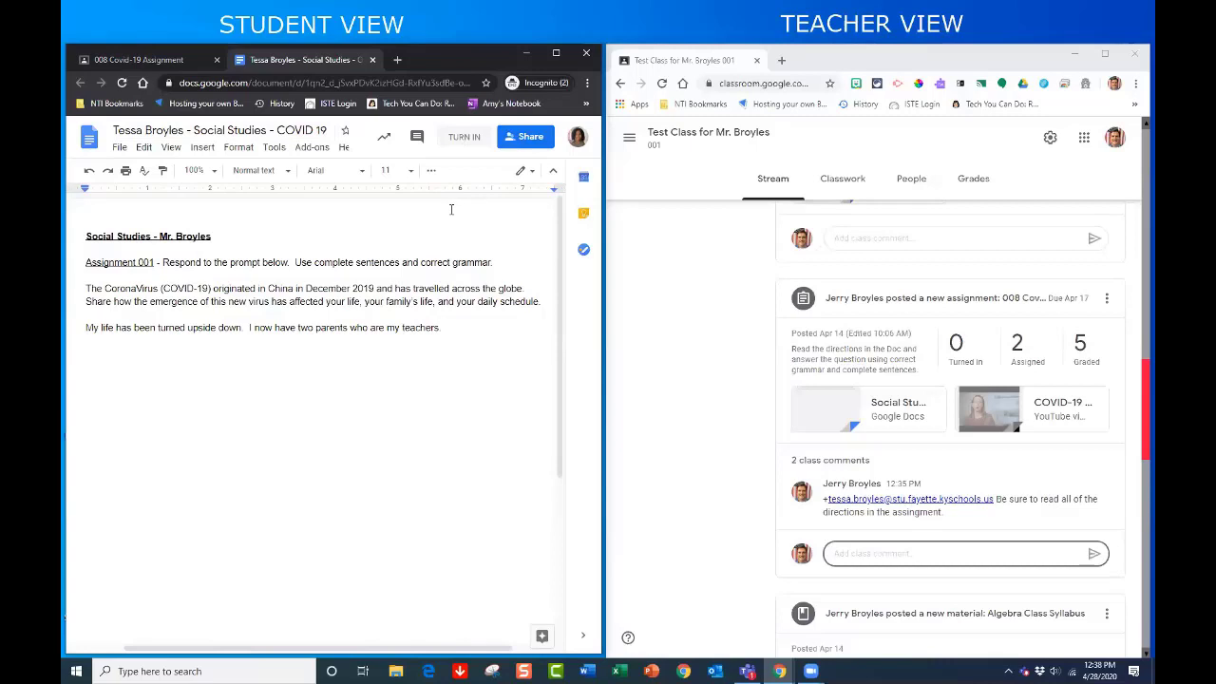
- Turn in the answered COVID 19 Doc from Docs, leaving the assignment marked Turned in late
click(463, 139)
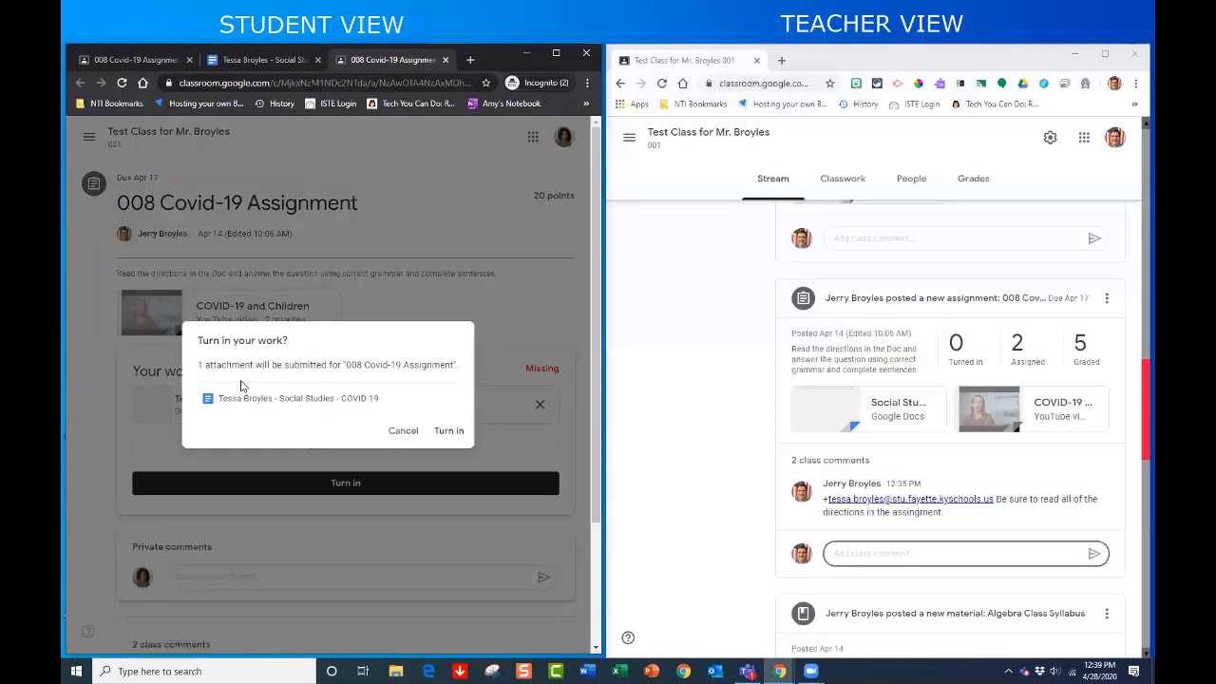
click(449, 432)
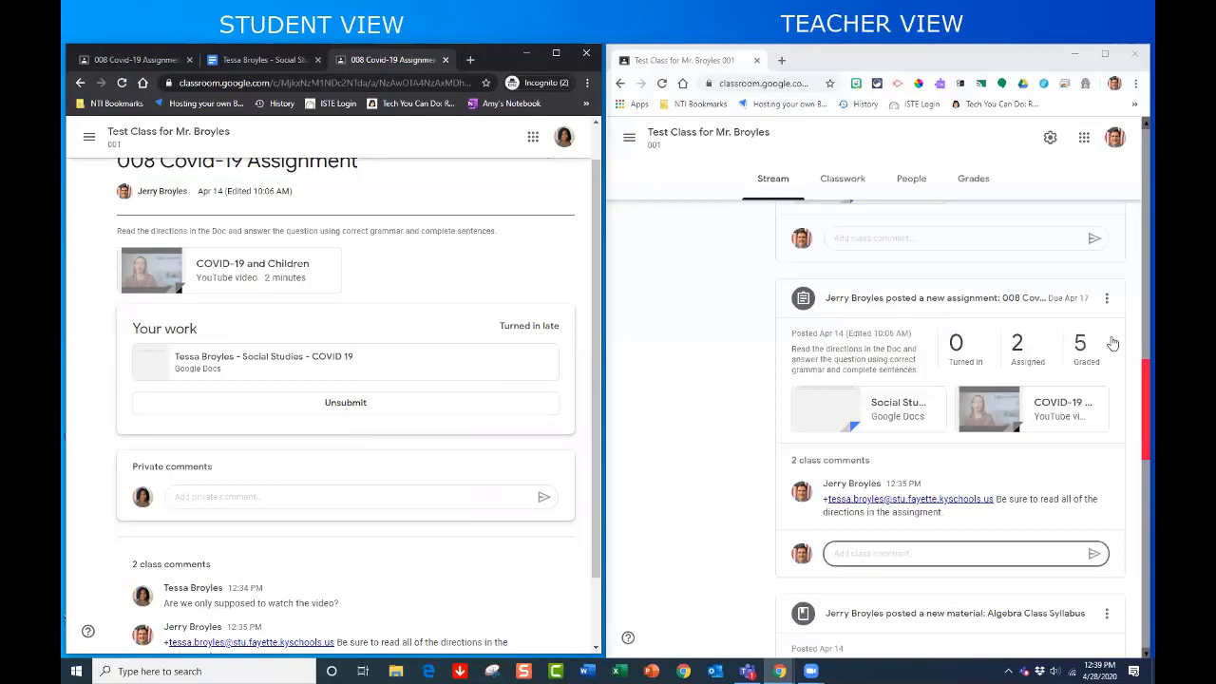
- Return to the class stream and open The Best Quiz Ever assignment with its The Best Test! form
scroll(488, 361, up, 1)
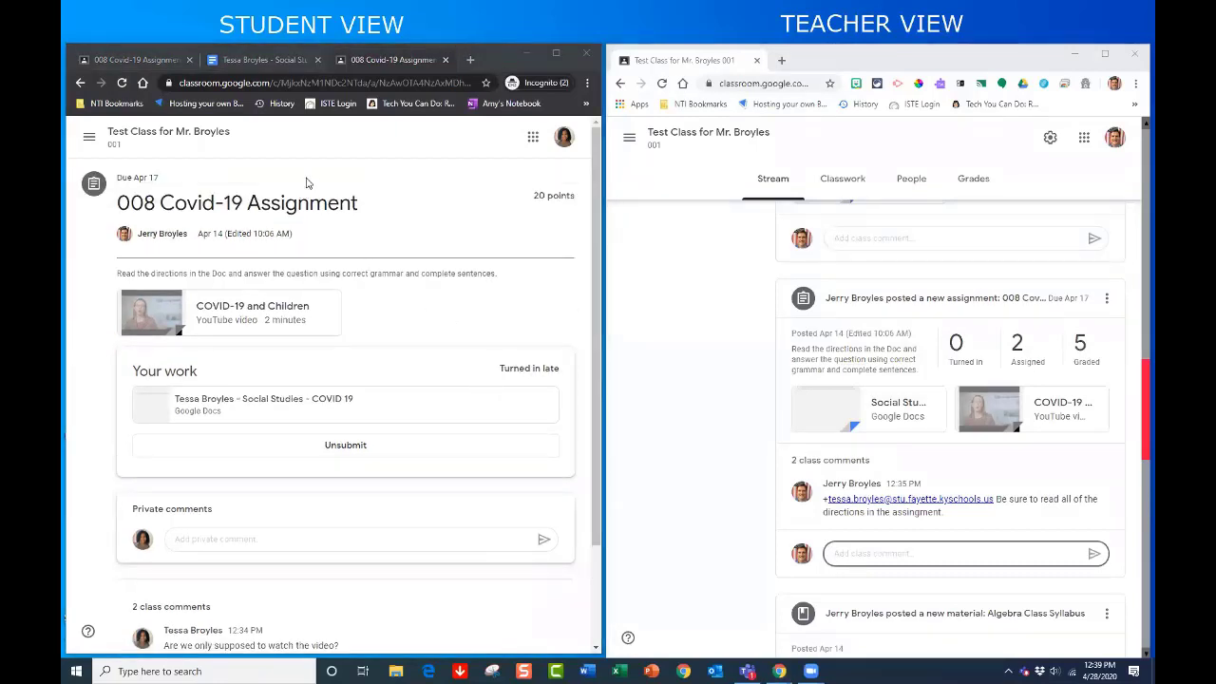
click(203, 135)
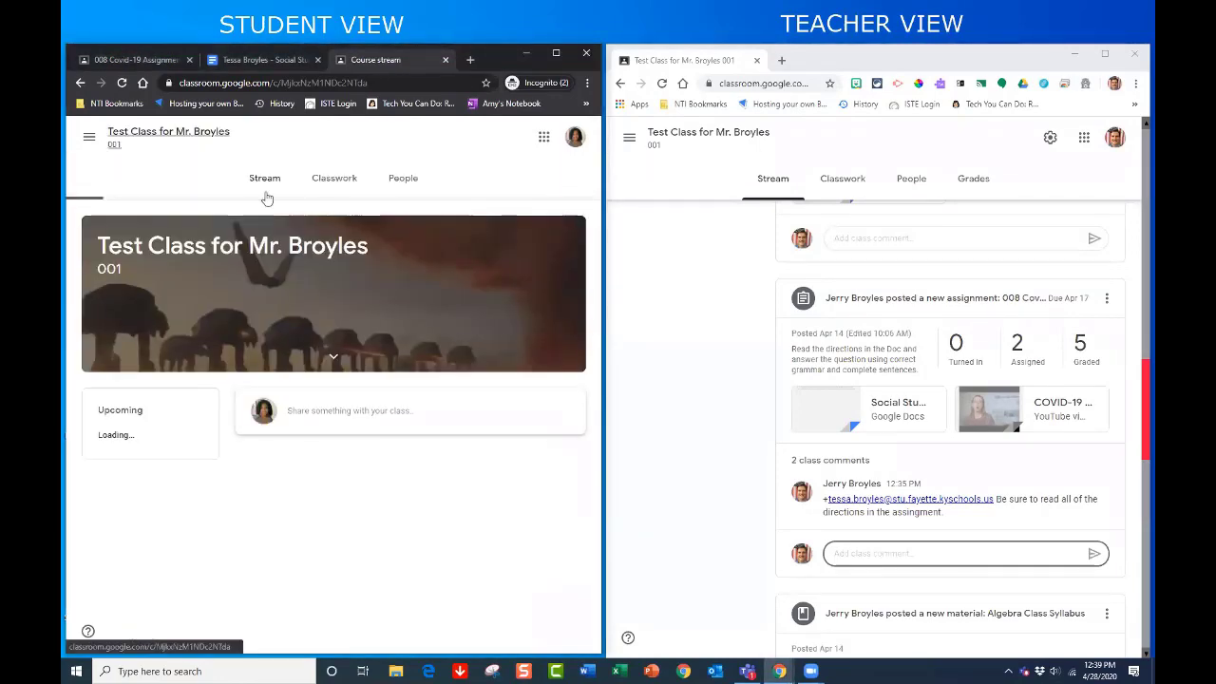
scroll(399, 350, down, 3)
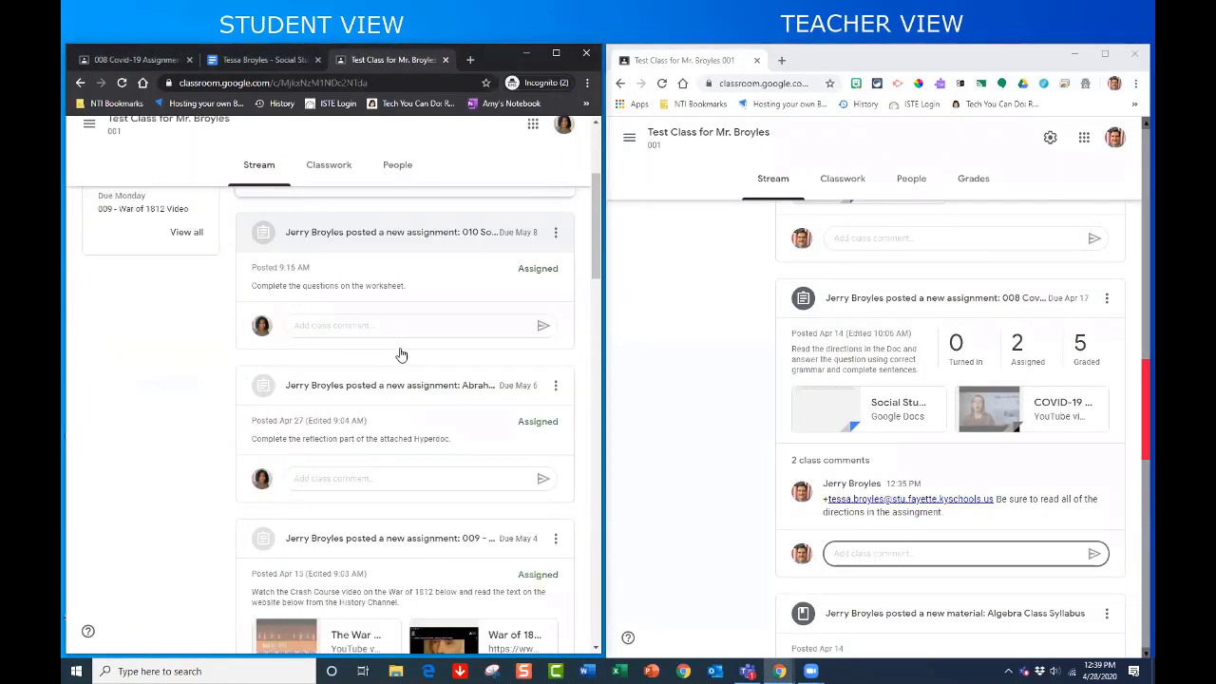
scroll(400, 355, down, 5)
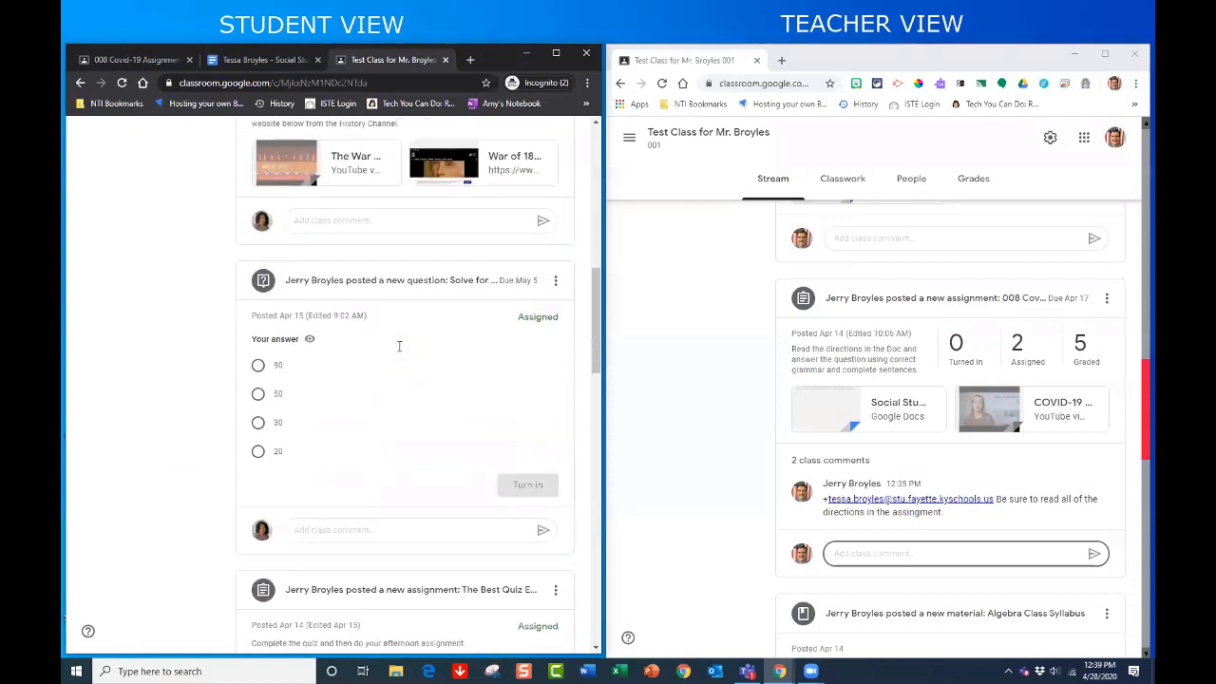
scroll(399, 348, down, 4)
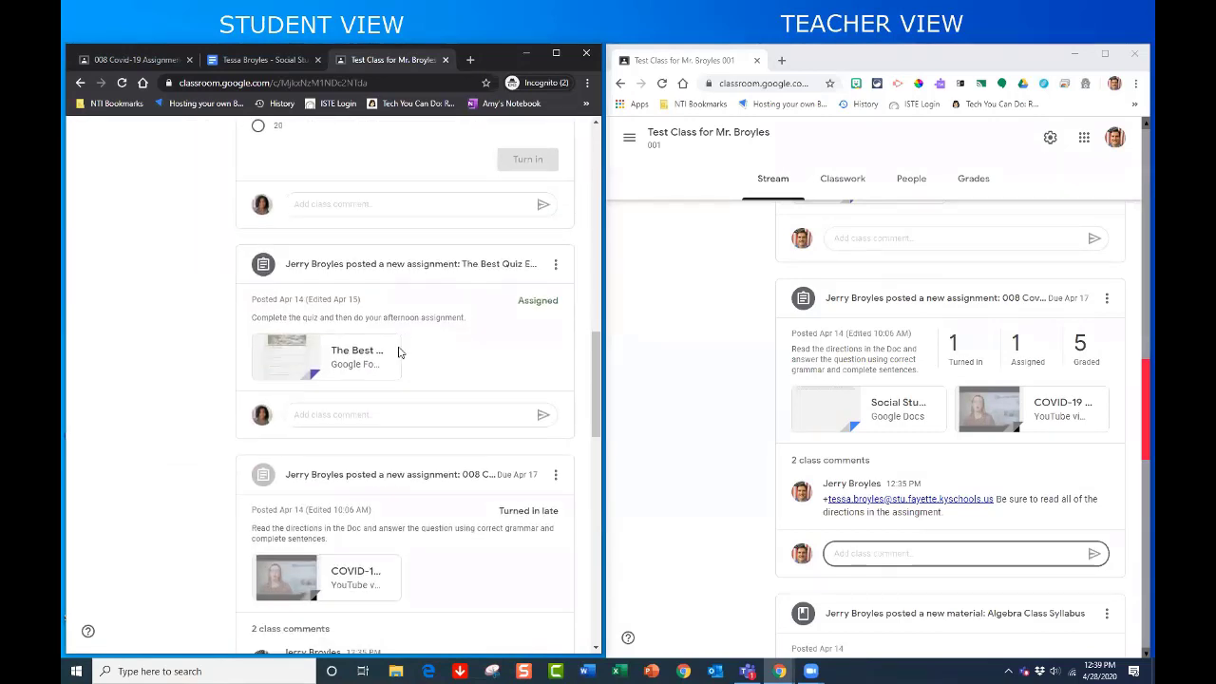
scroll(399, 349, down, 1)
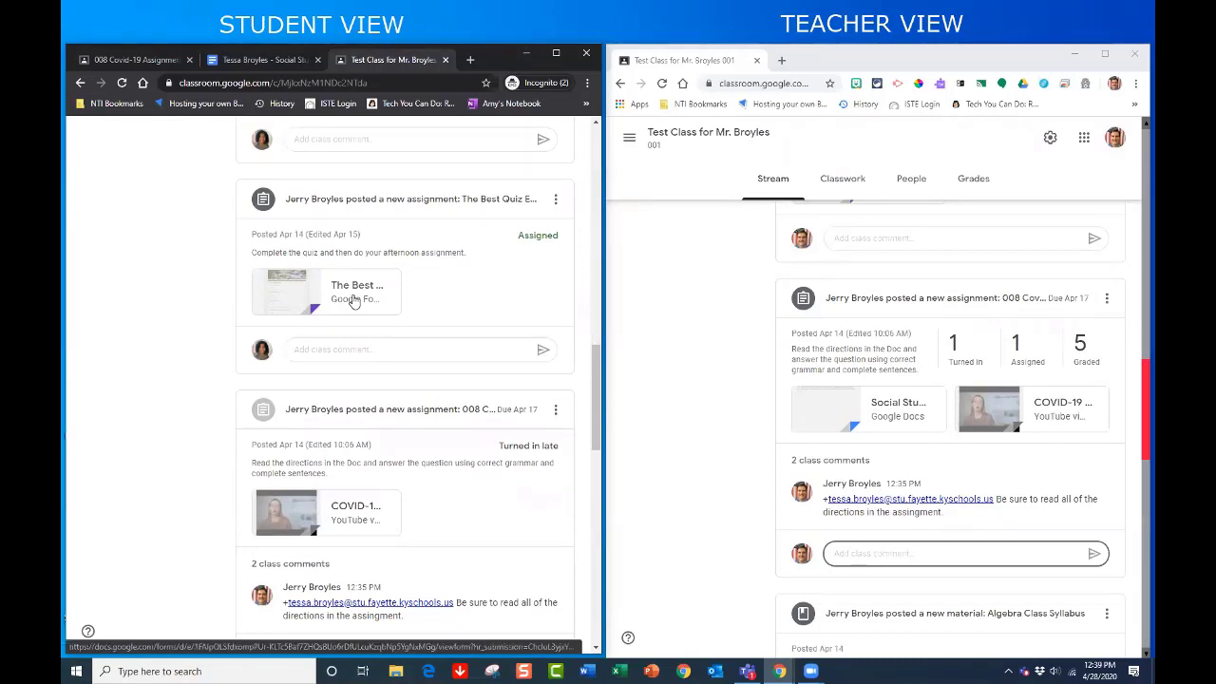
click(351, 206)
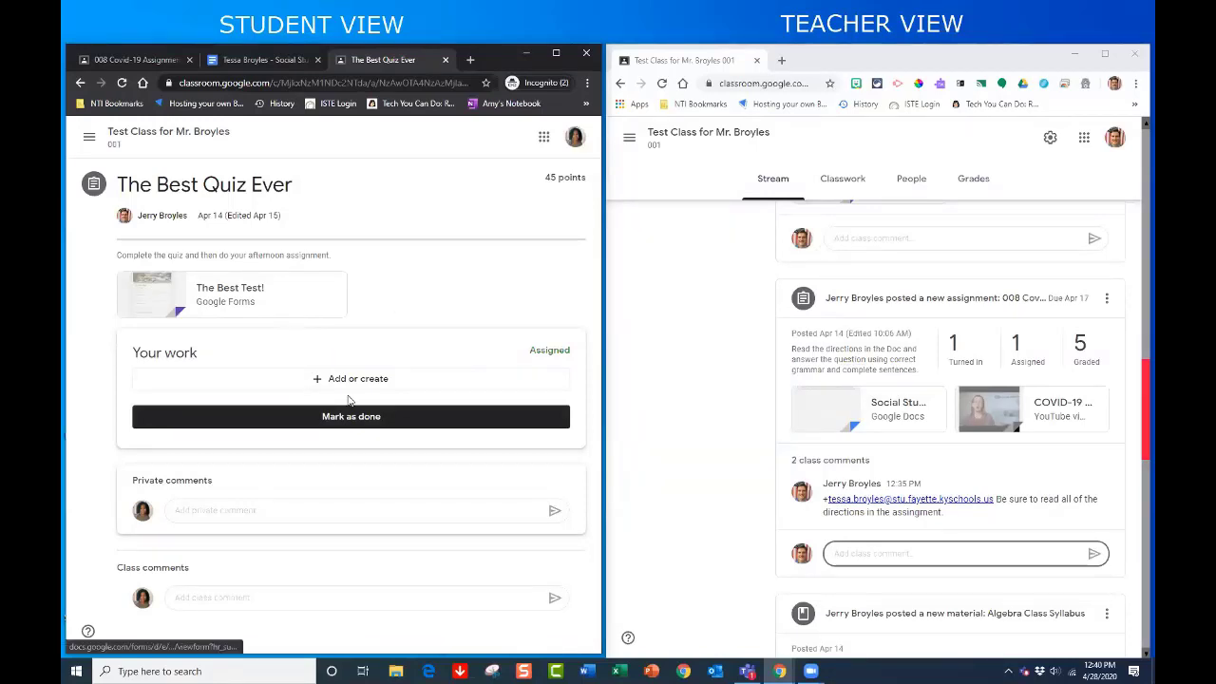
- In The Best Test! form, enter the student's first and last name, choose purple for redbud, and submit
click(226, 298)
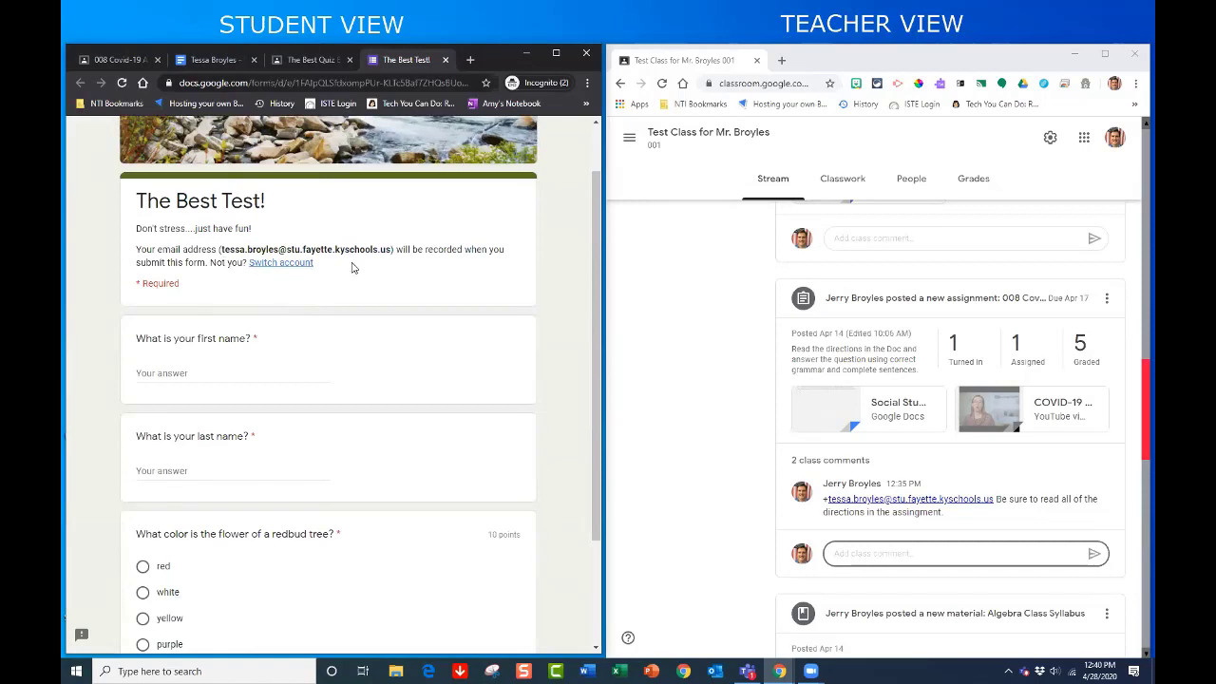
click(195, 308)
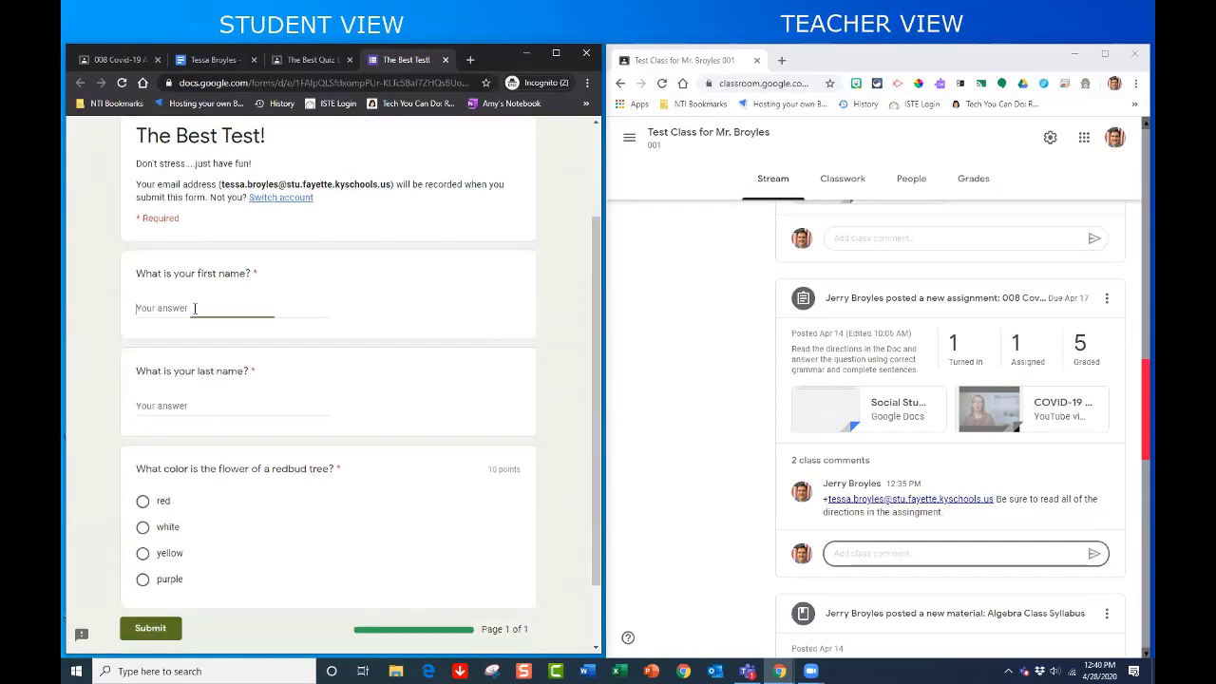
key(Tab)
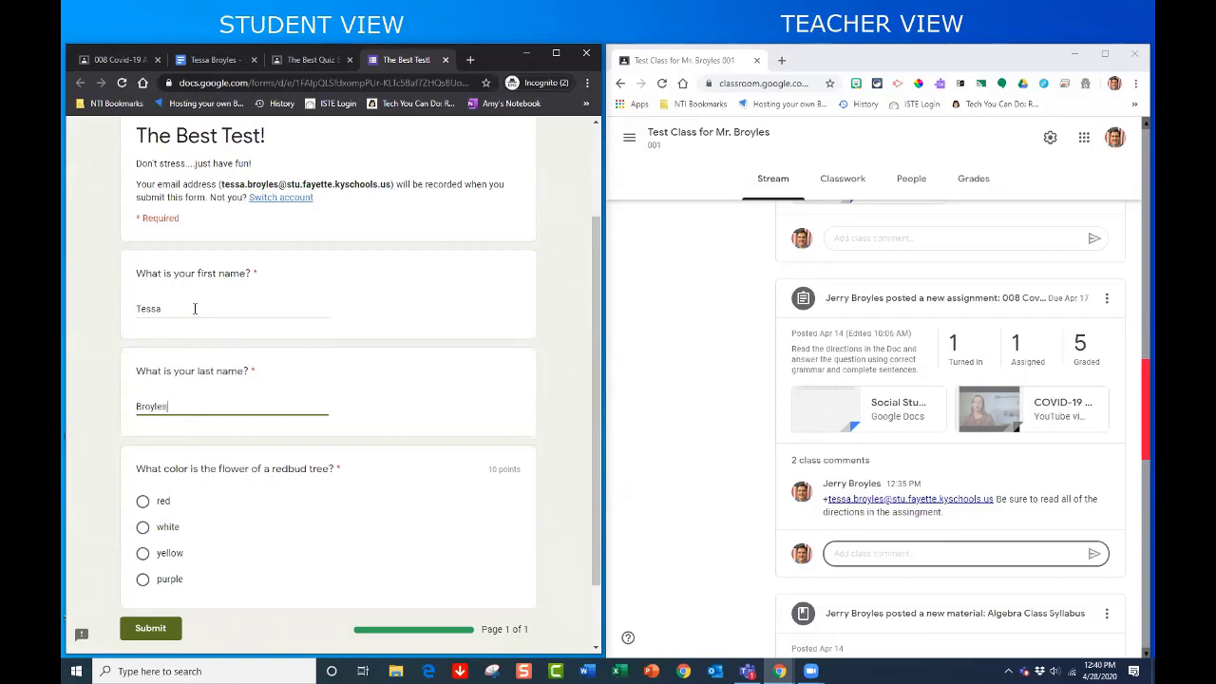
scroll(330, 355, down, 1)
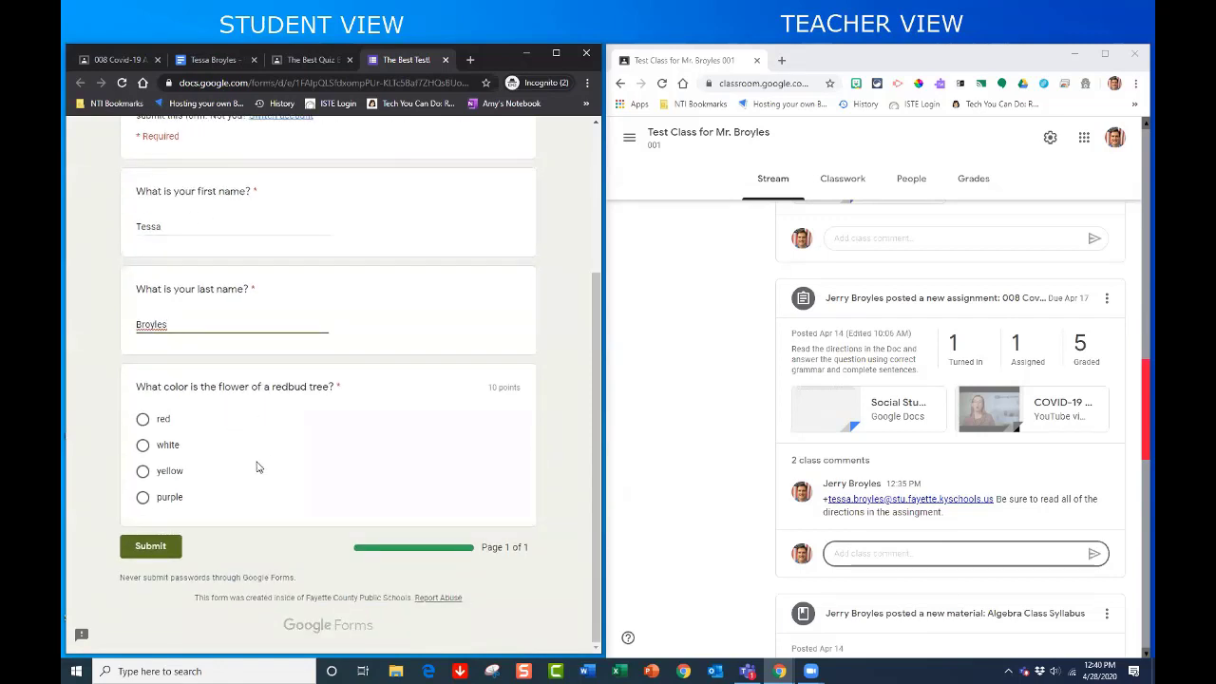
click(144, 499)
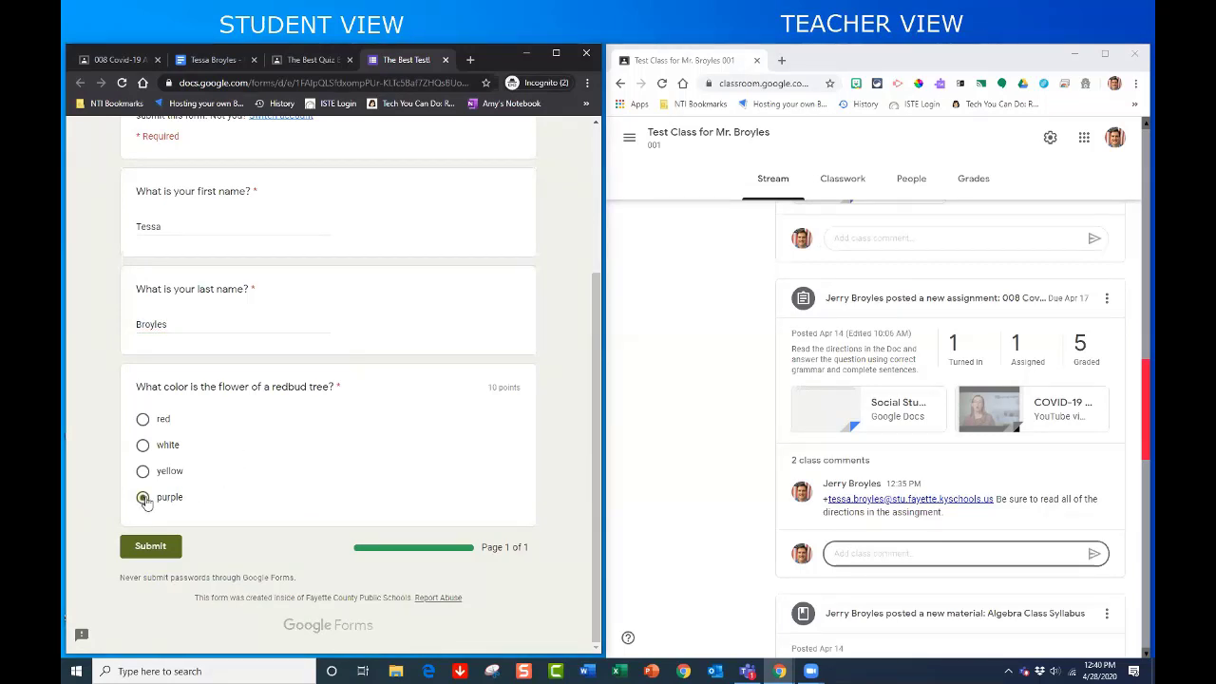
click(171, 549)
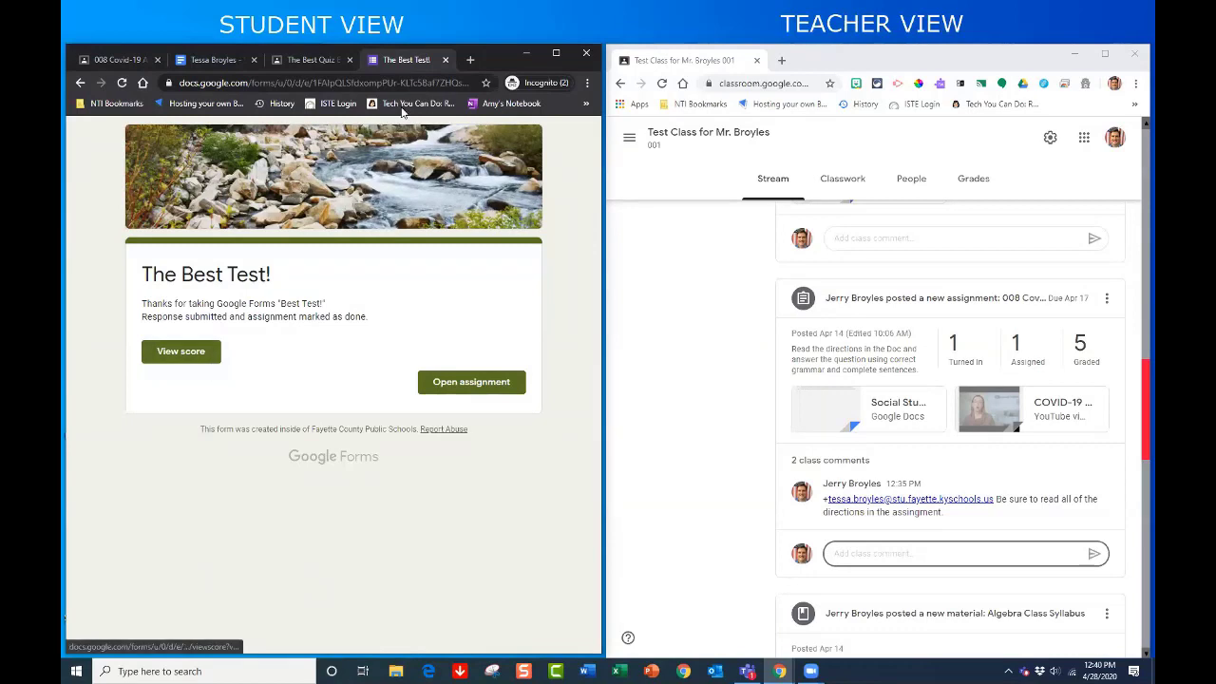
- View the quiz score of 10/10, then close the results and confirmation tabs
click(436, 382)
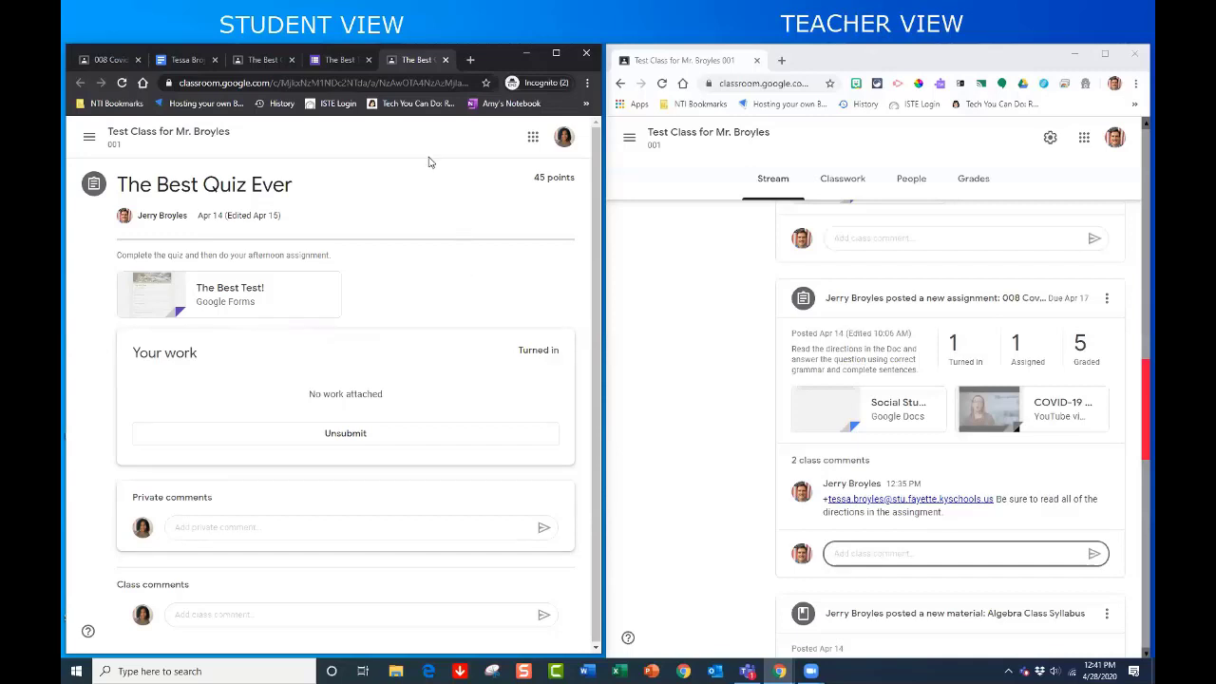
click(445, 61)
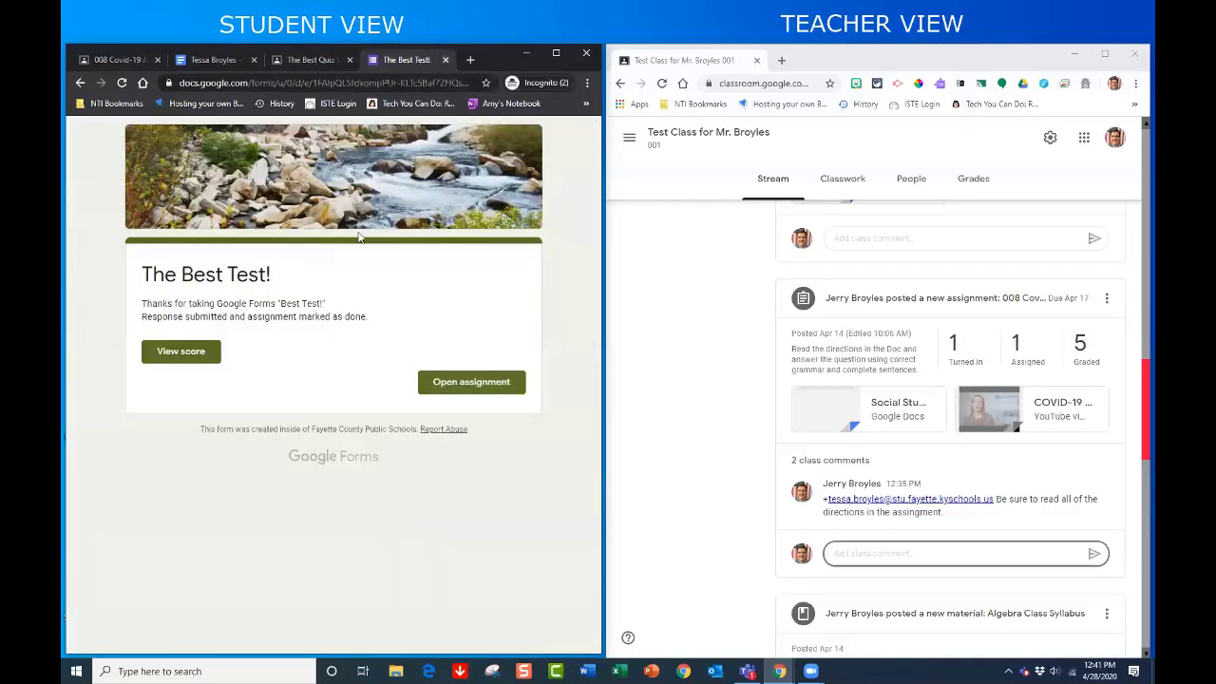
click(186, 353)
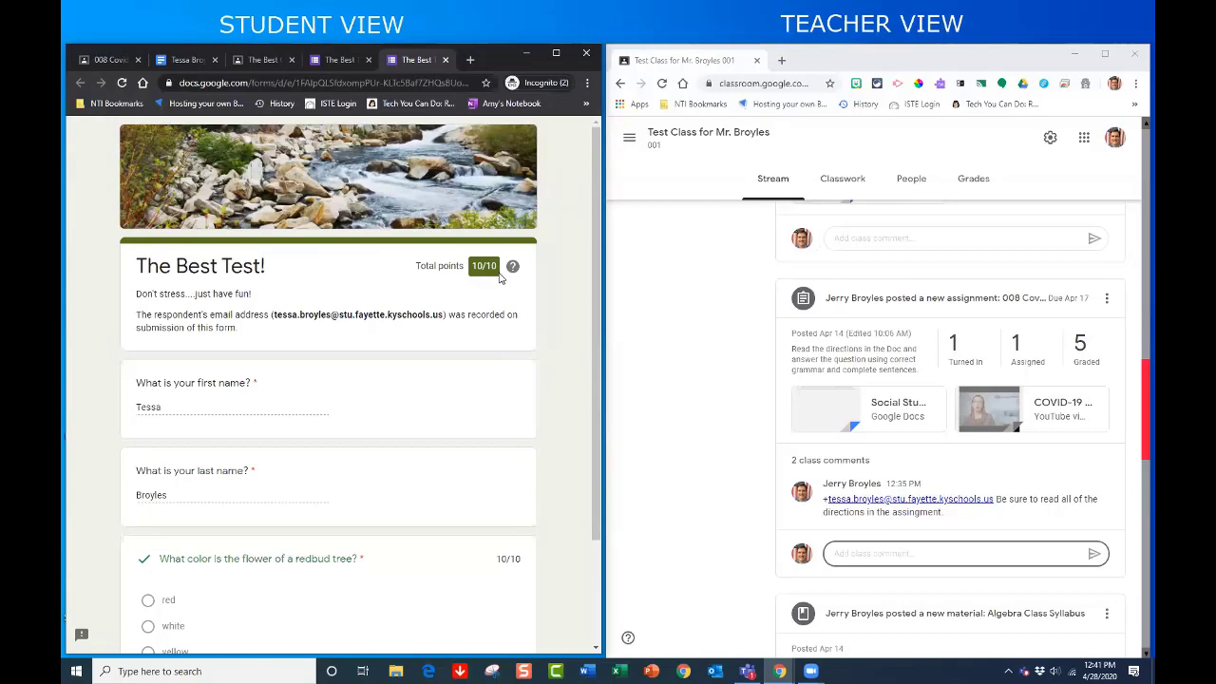
scroll(299, 487, down, 1)
scroll(323, 475, down, 3)
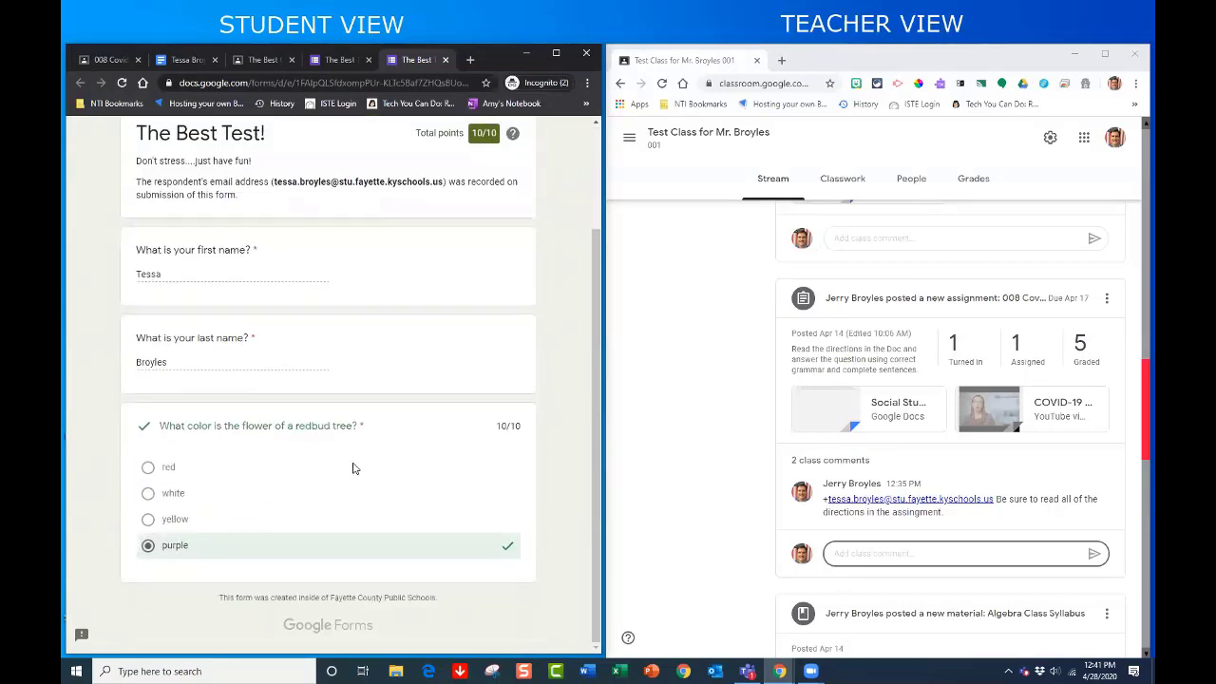
scroll(352, 466, up, 3)
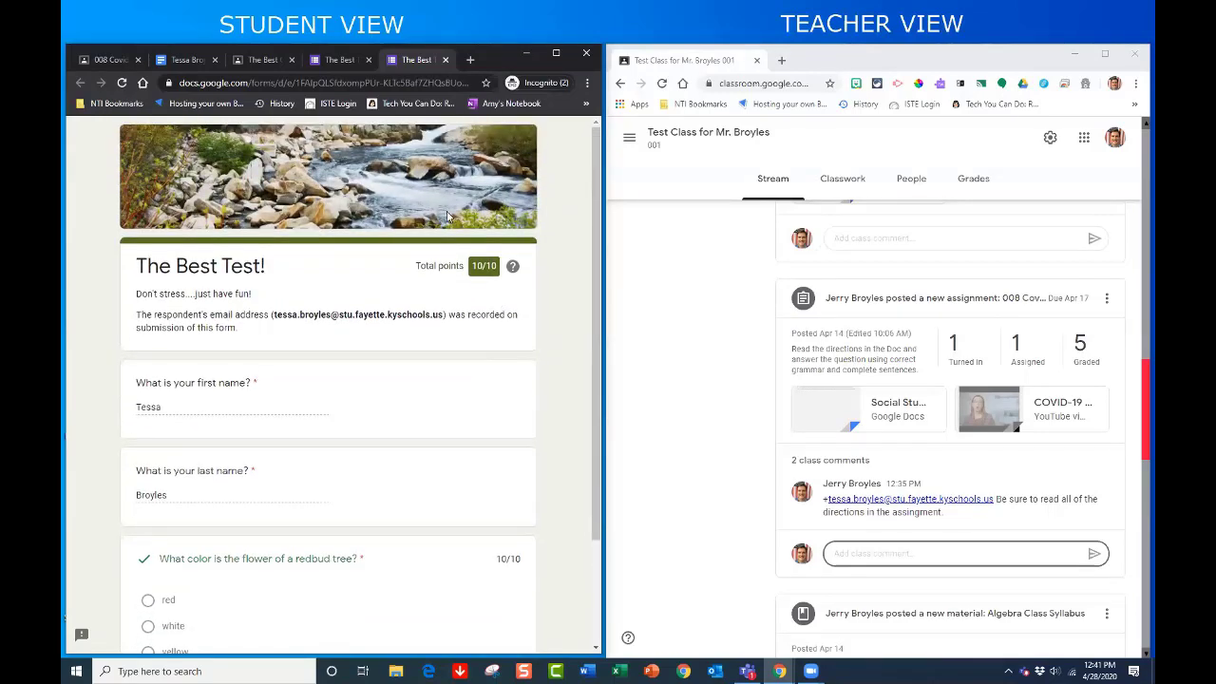
click(445, 58)
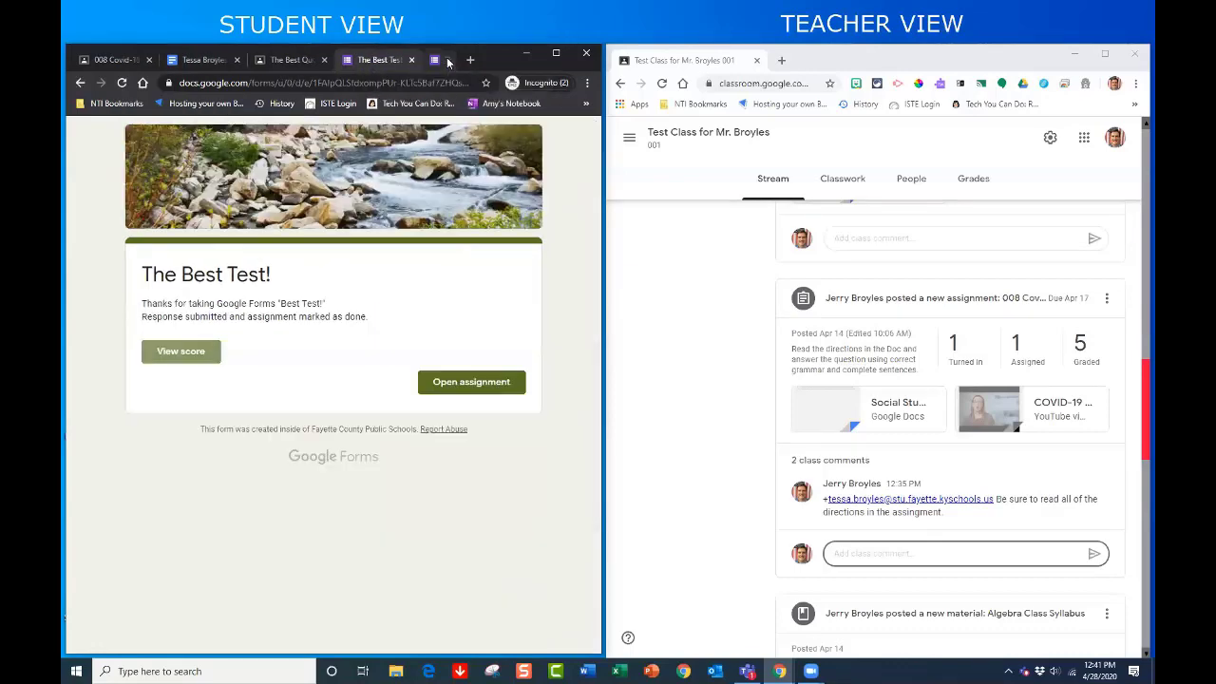
click(410, 58)
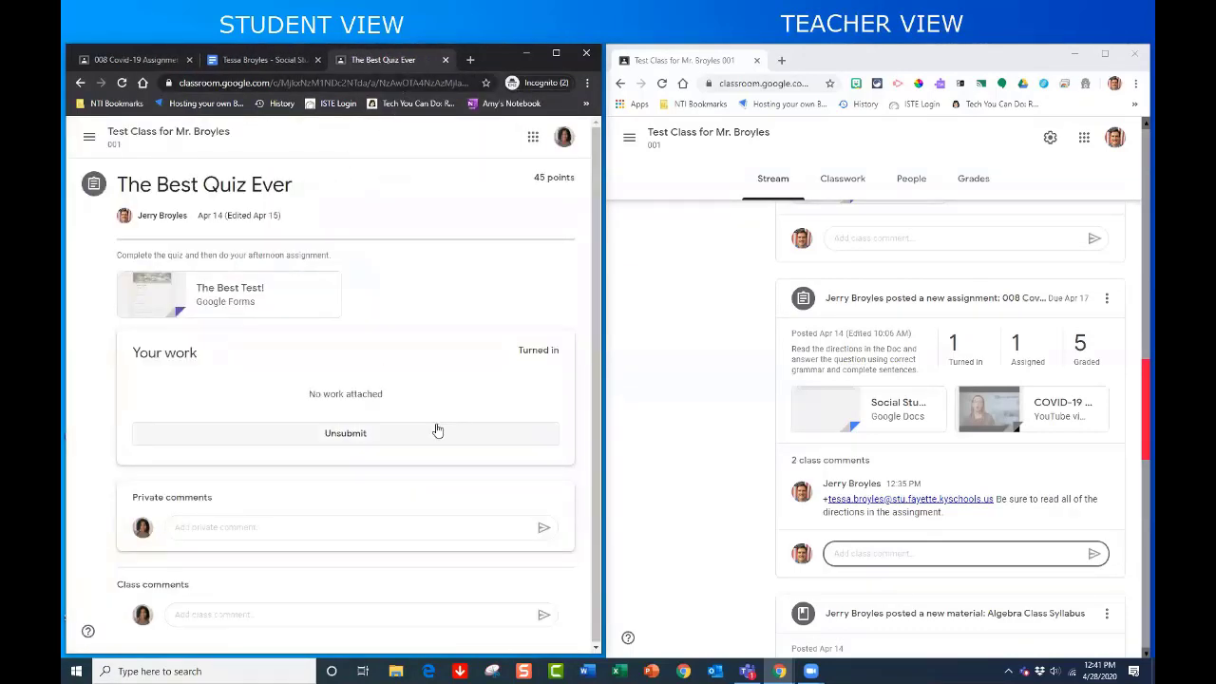
- Close The Best Quiz Ever and Social Studies Doc tabs and return to the class Stream
click(445, 59)
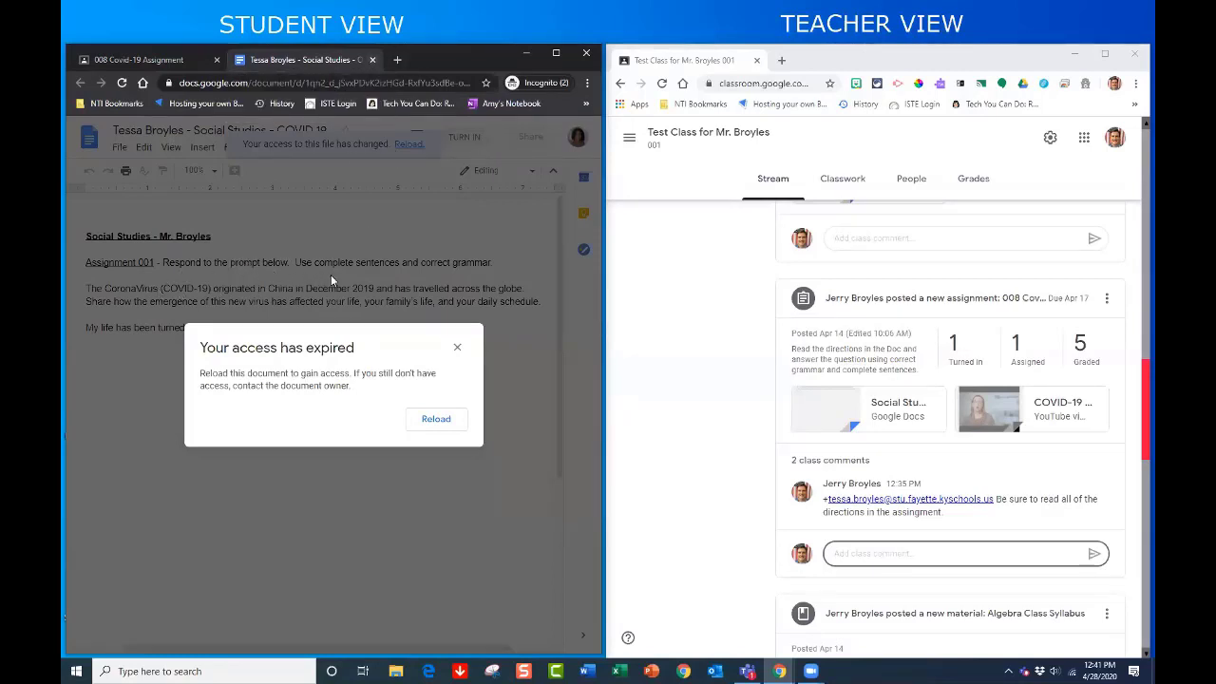
click(373, 59)
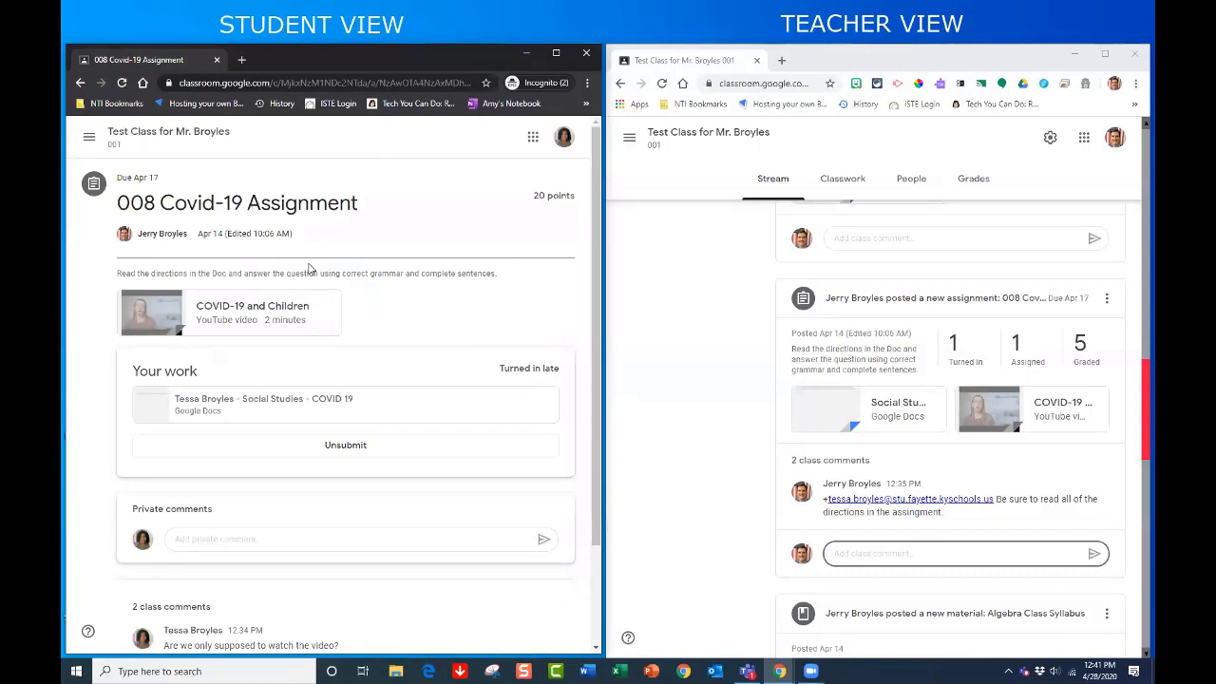
click(141, 137)
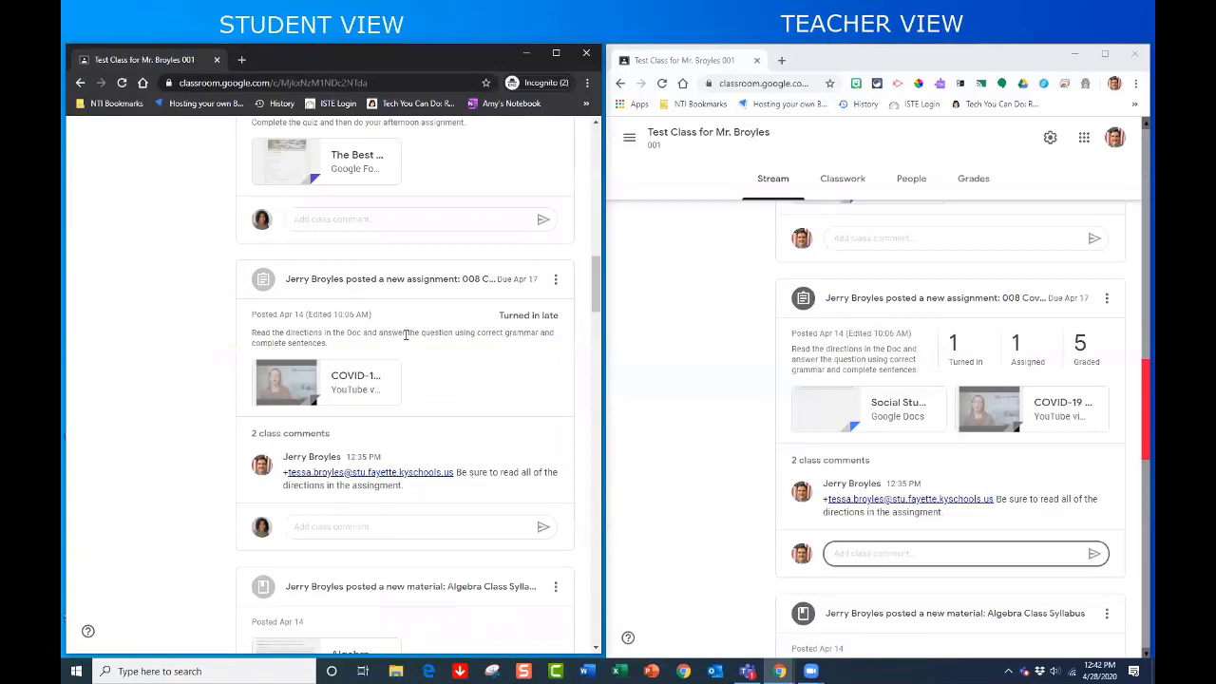
- Find the 'Solve for 20 + (15 - 5) * 3' question post in the Stream and open it
scroll(399, 332, down, 1)
scroll(396, 334, up, 3)
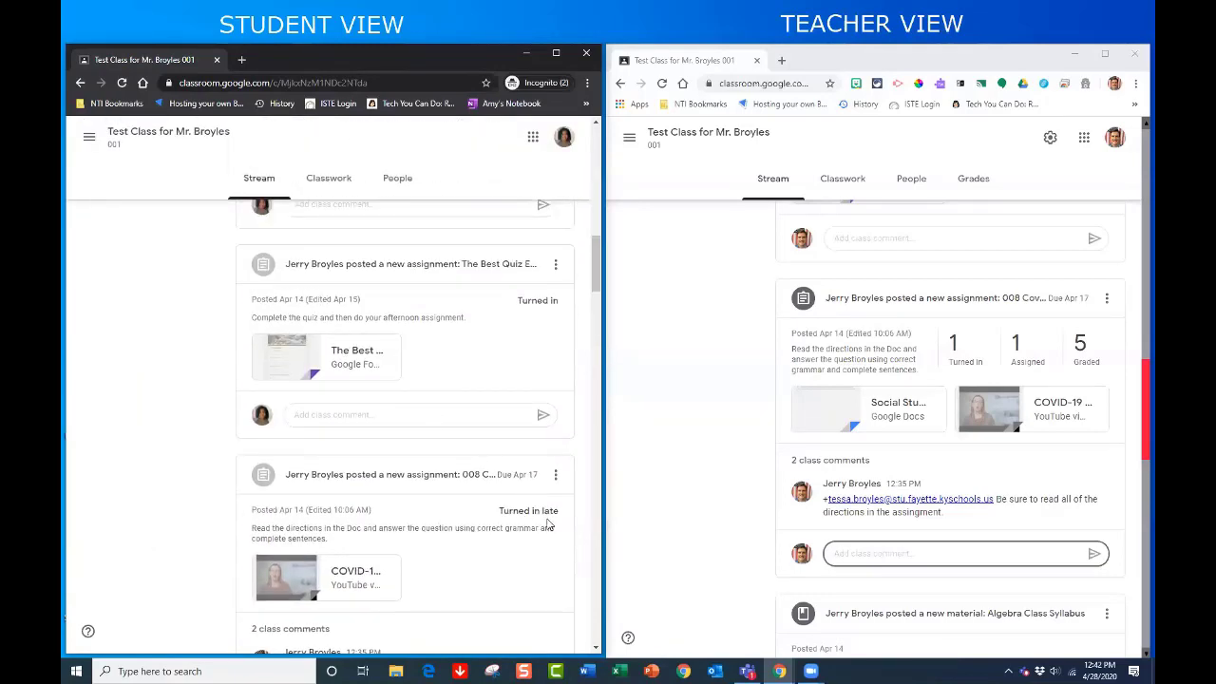
scroll(532, 504, up, 2)
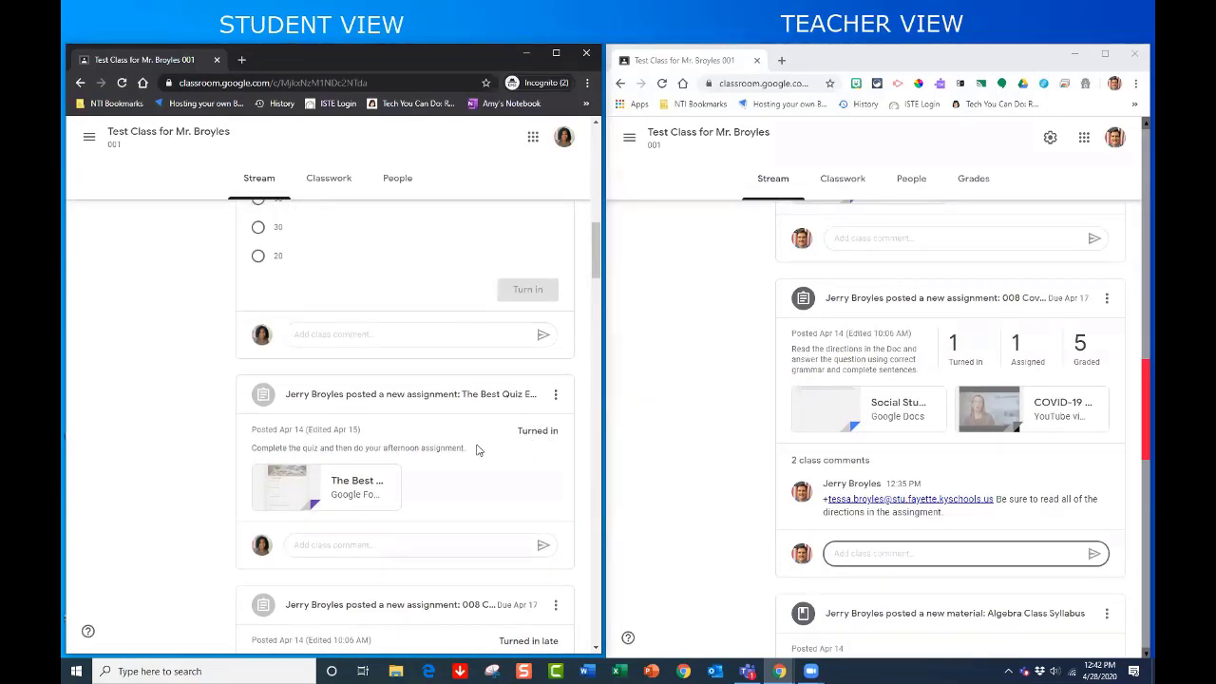
scroll(480, 448, up, 3)
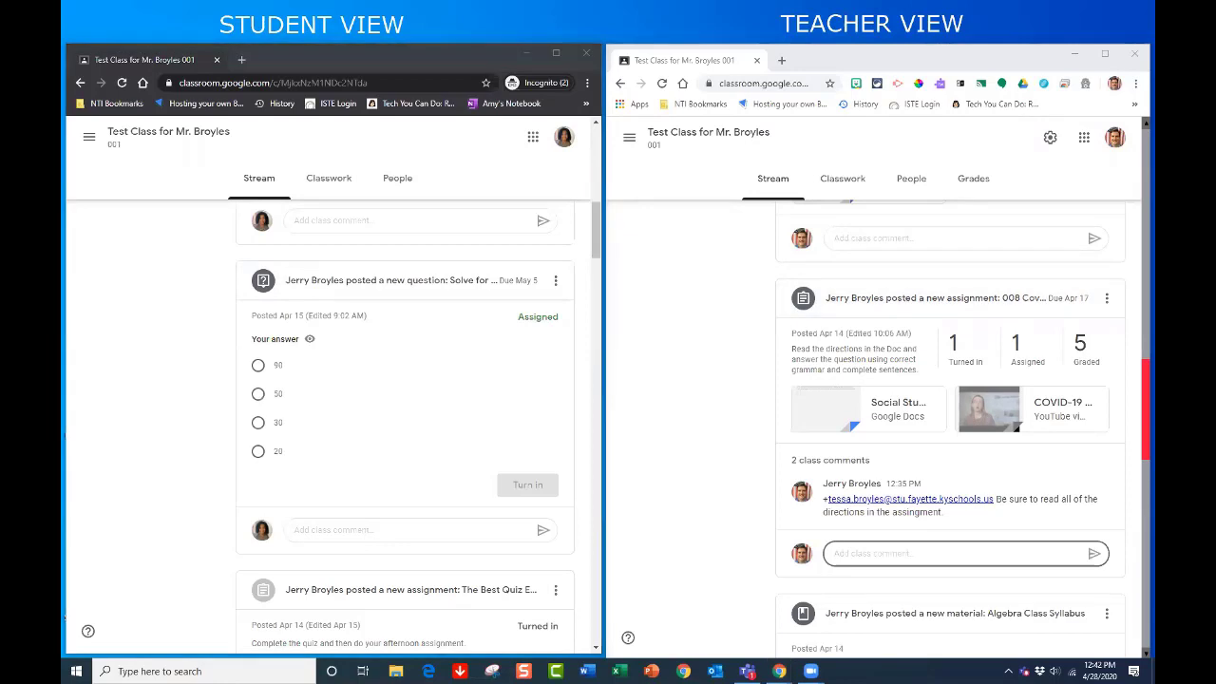
click(434, 279)
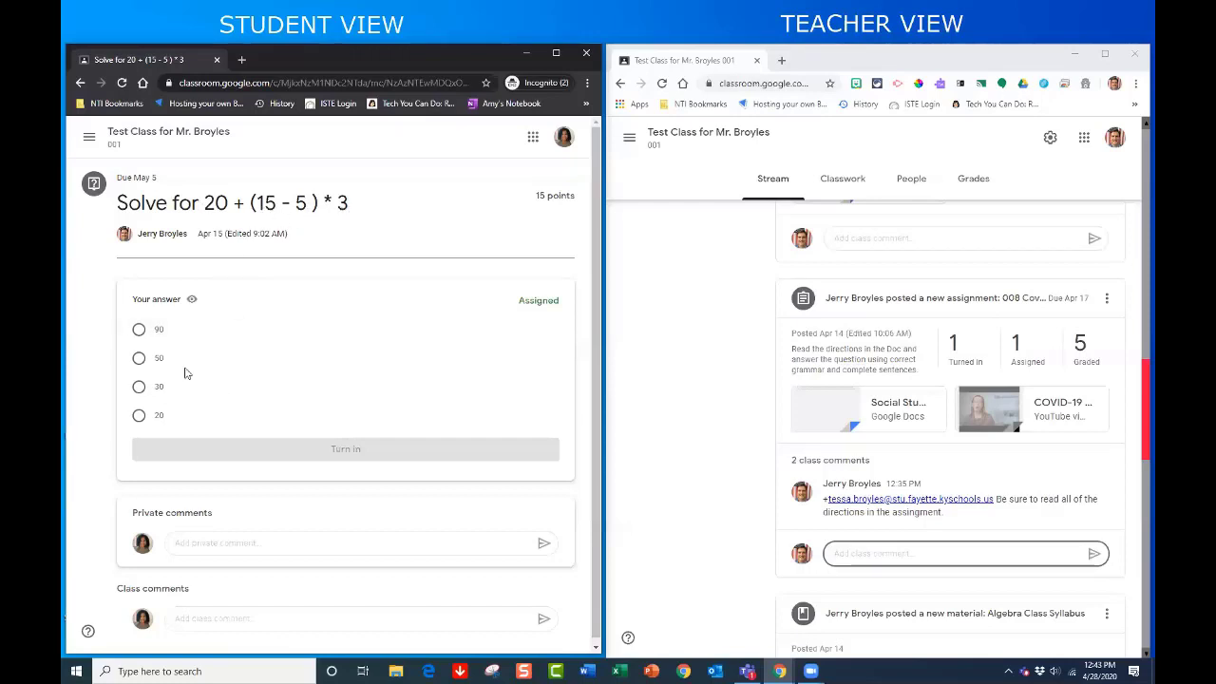
- Select 50 as the answer, turn it in and confirm the submission, then review the teacher Stream
click(138, 361)
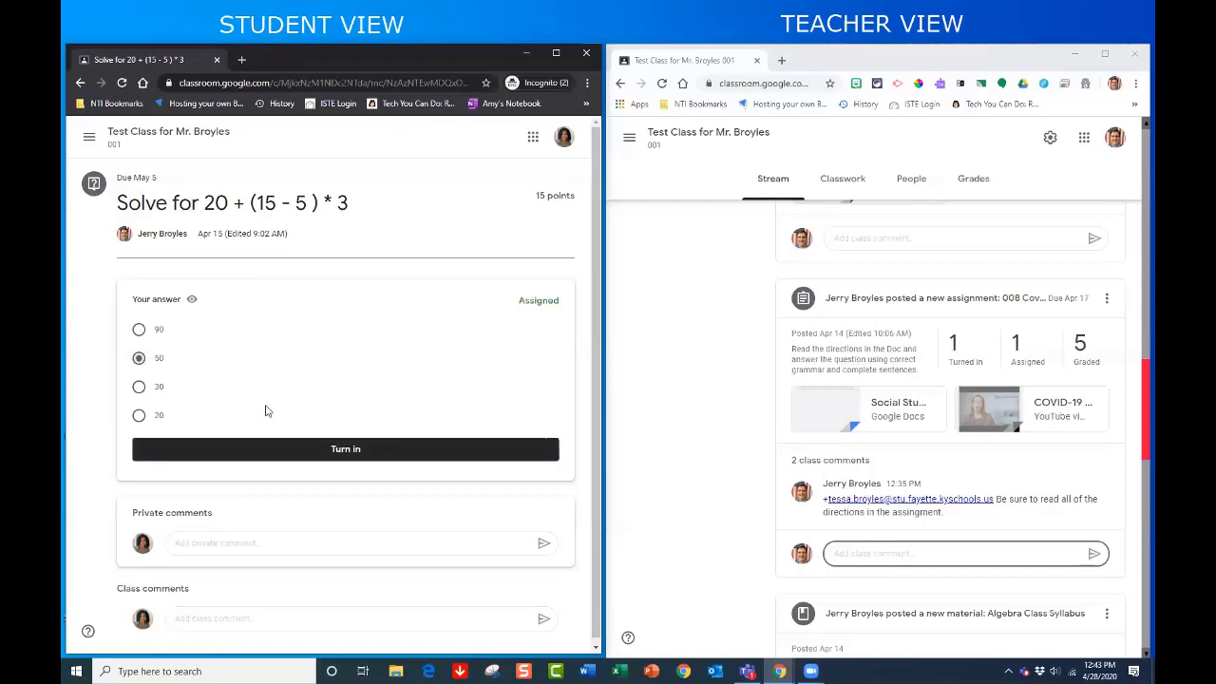
click(361, 455)
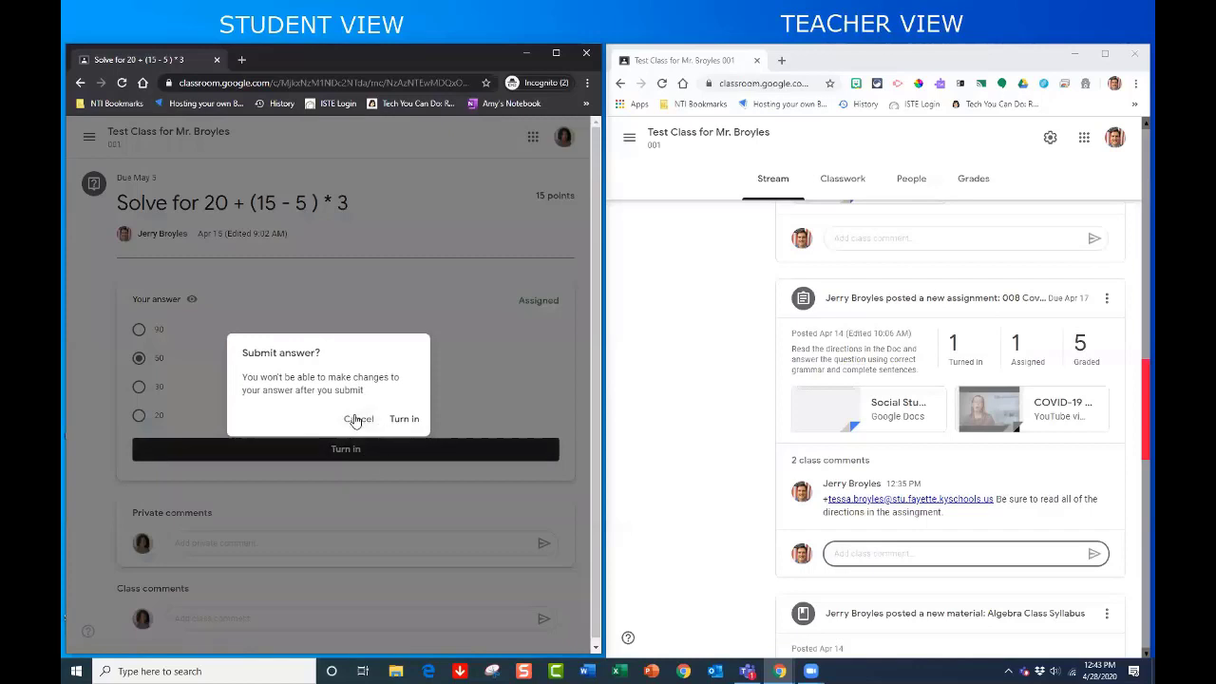
click(403, 421)
scroll(734, 405, up, 8)
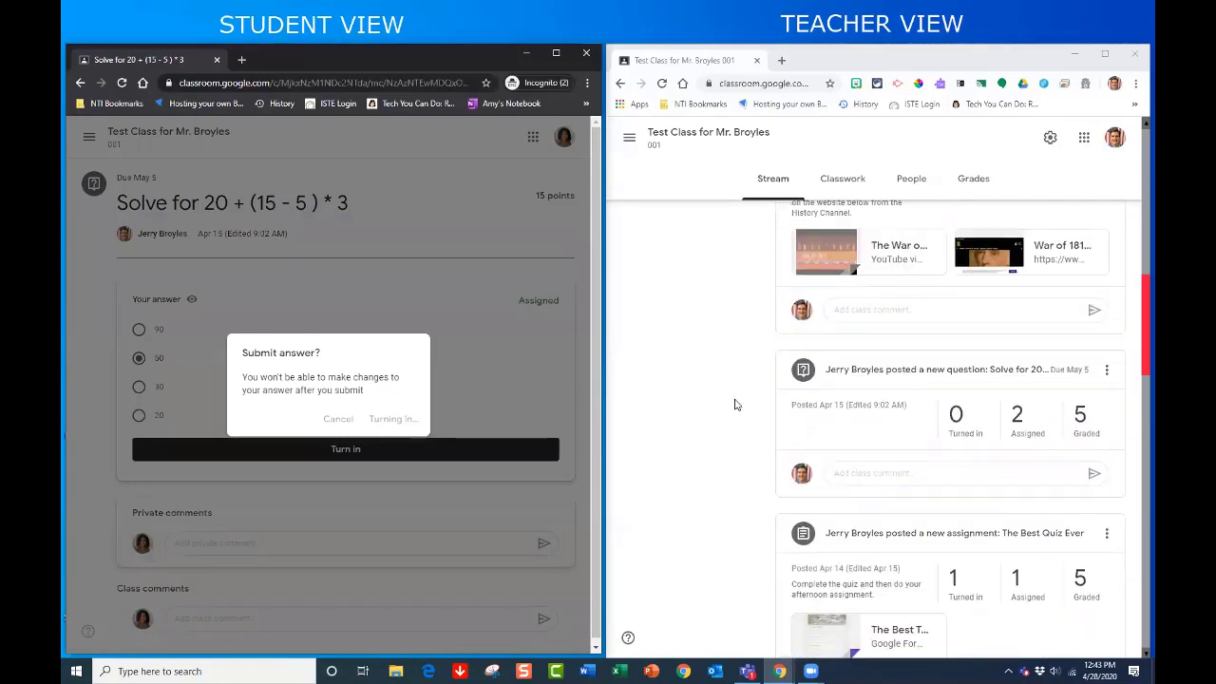
scroll(734, 404, up, 2)
scroll(734, 404, down, 2)
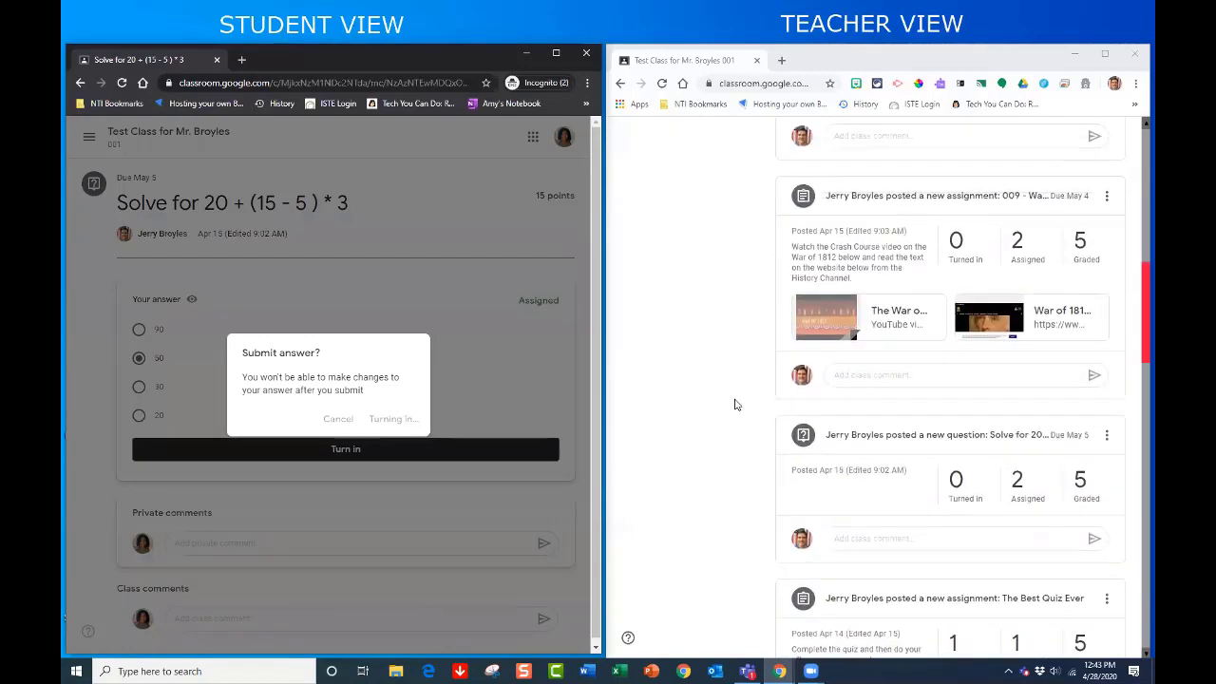
scroll(734, 404, down, 3)
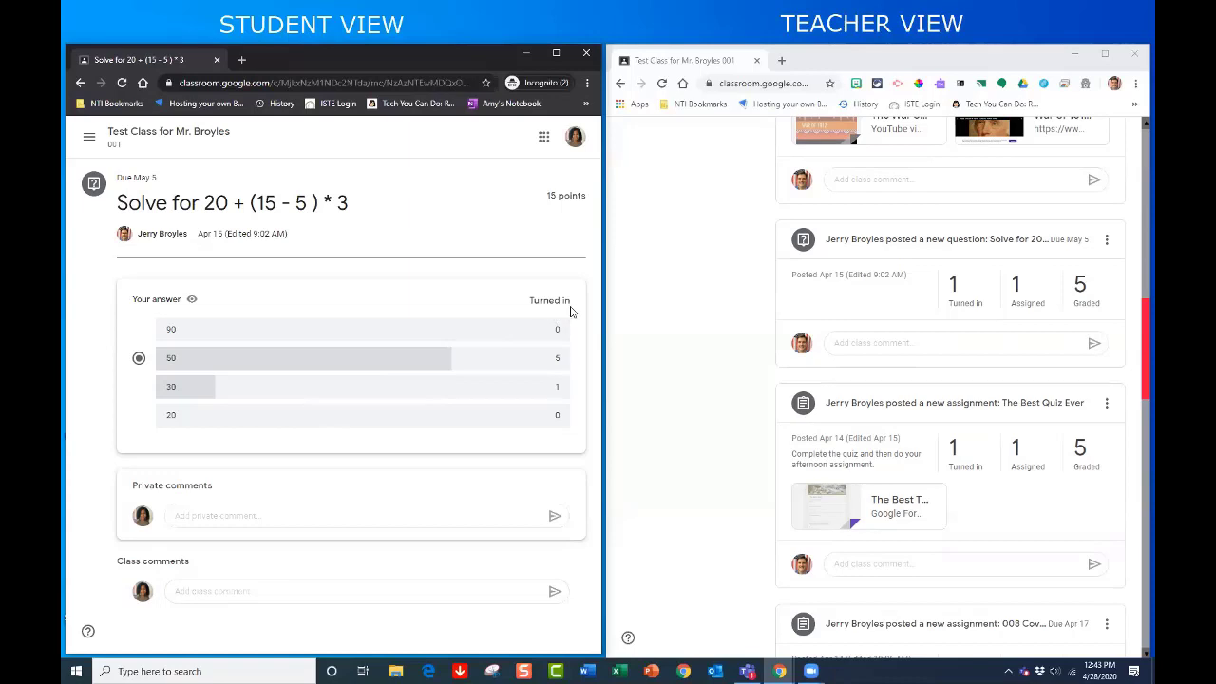
- Return to the class Stream and open the '009 - War of 1812 Video' assignment post
click(168, 133)
scroll(375, 311, up, 1)
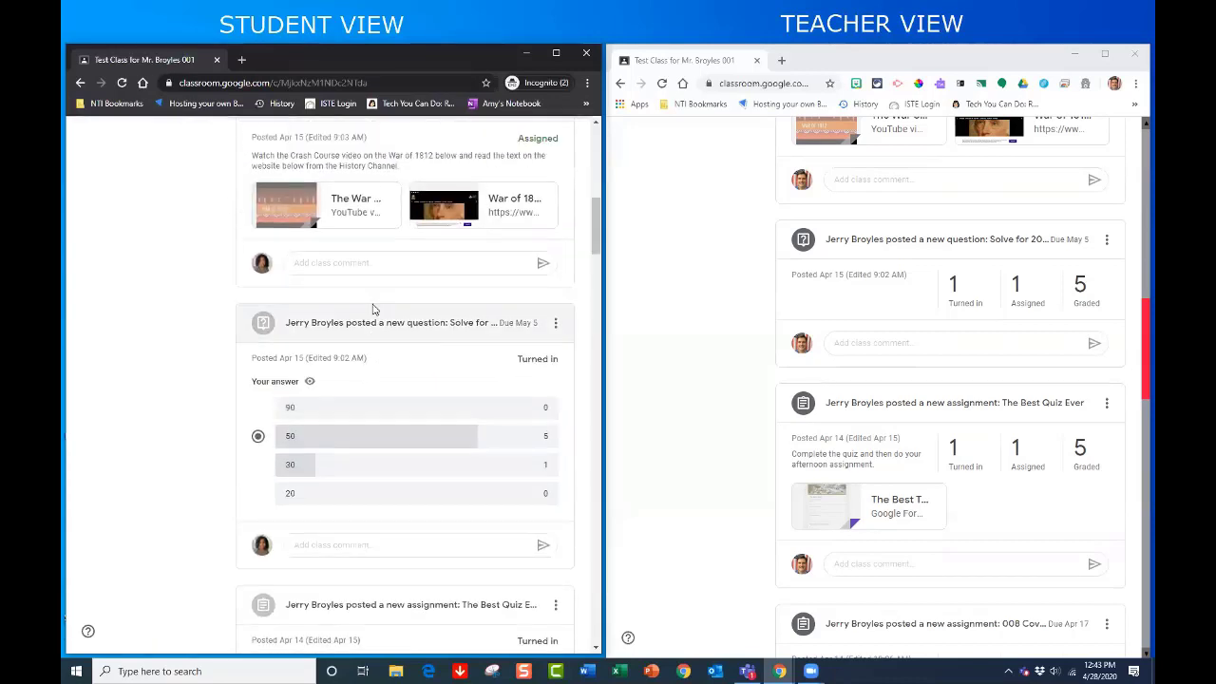
scroll(456, 445, up, 3)
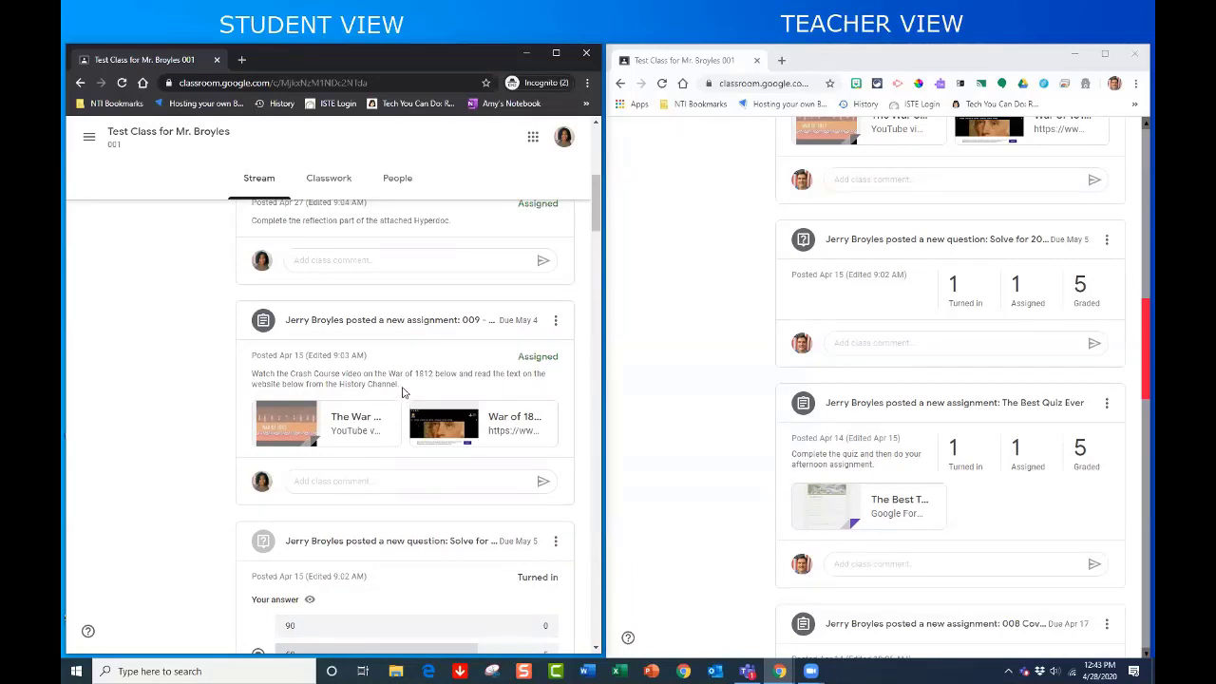
click(378, 327)
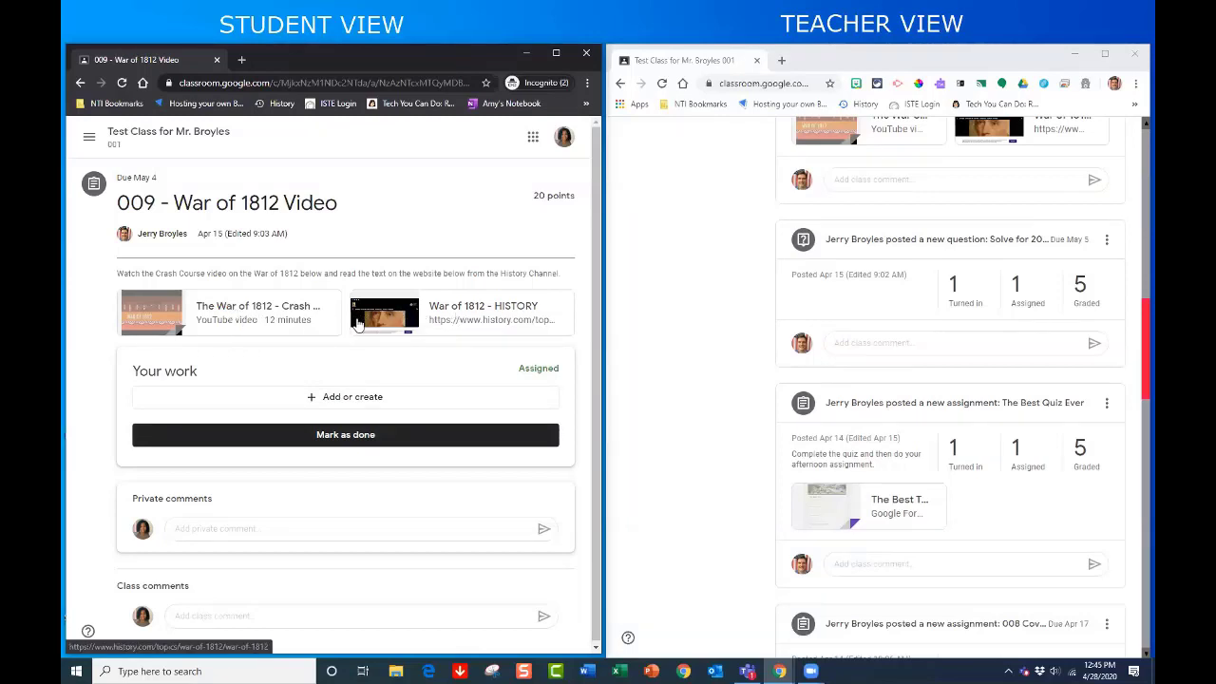
click(245, 319)
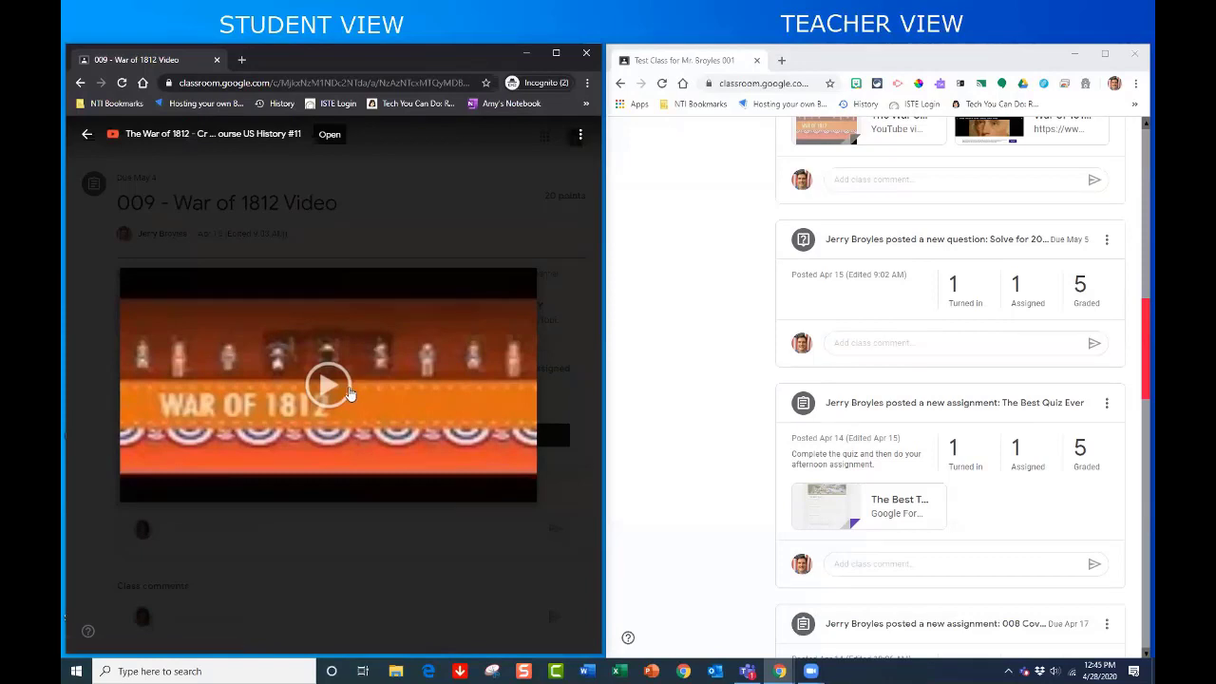
click(347, 384)
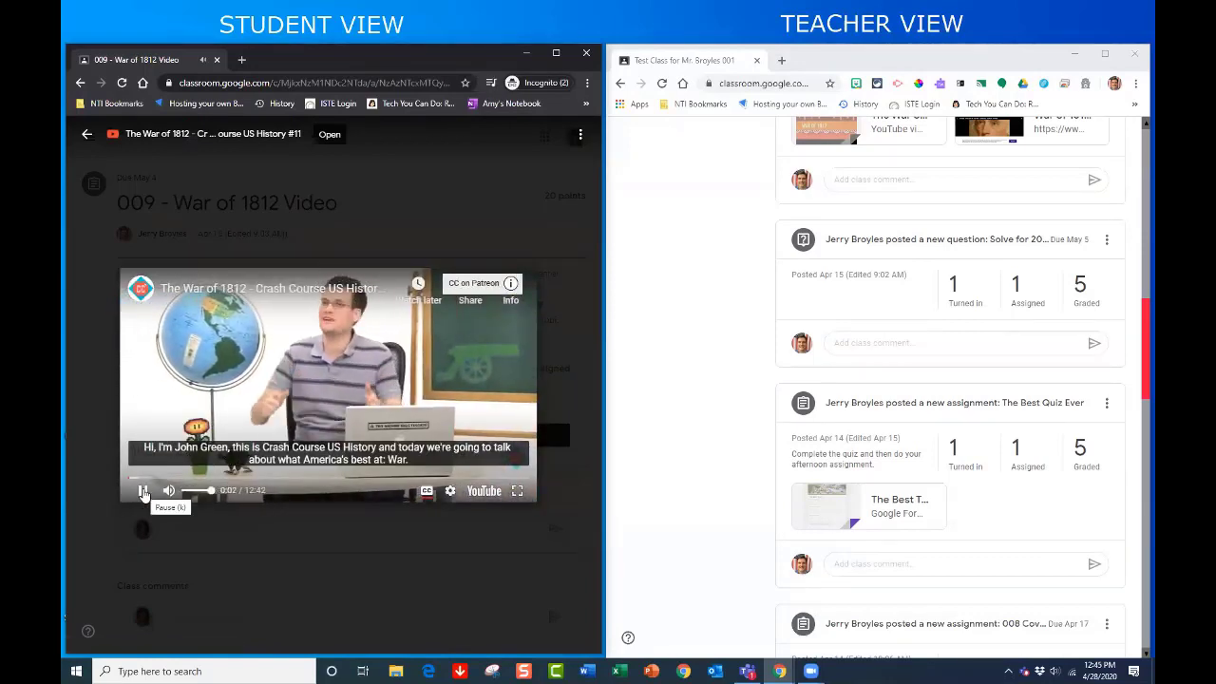
click(143, 491)
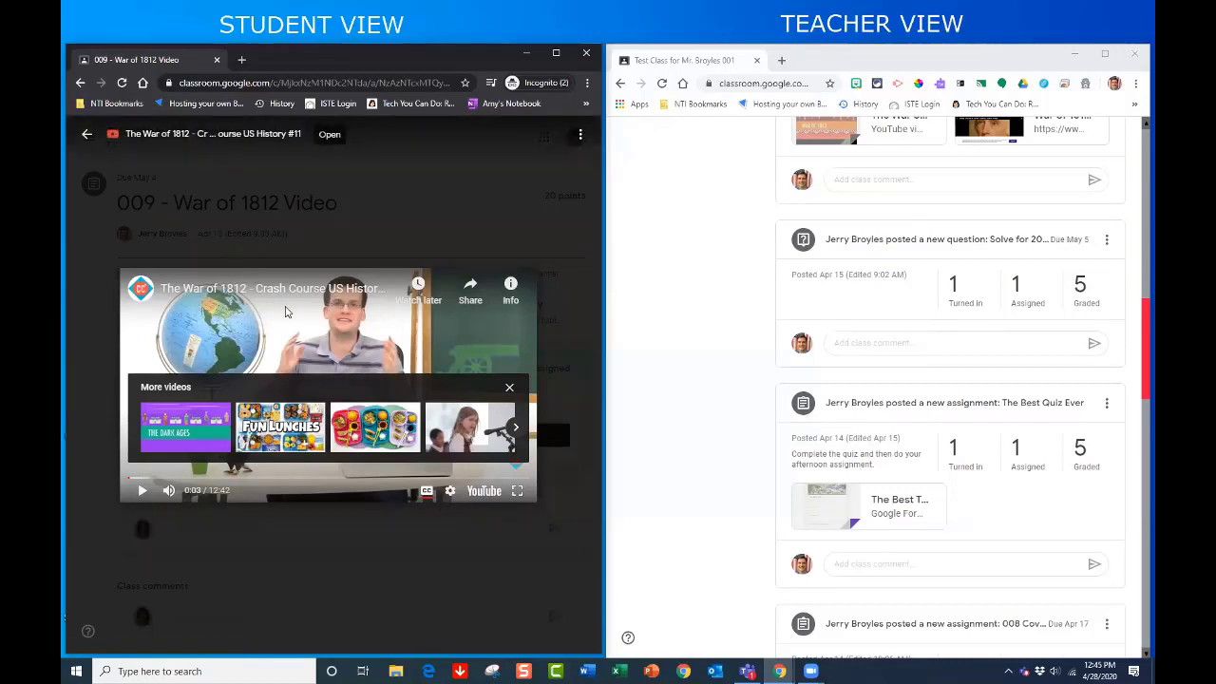
click(87, 134)
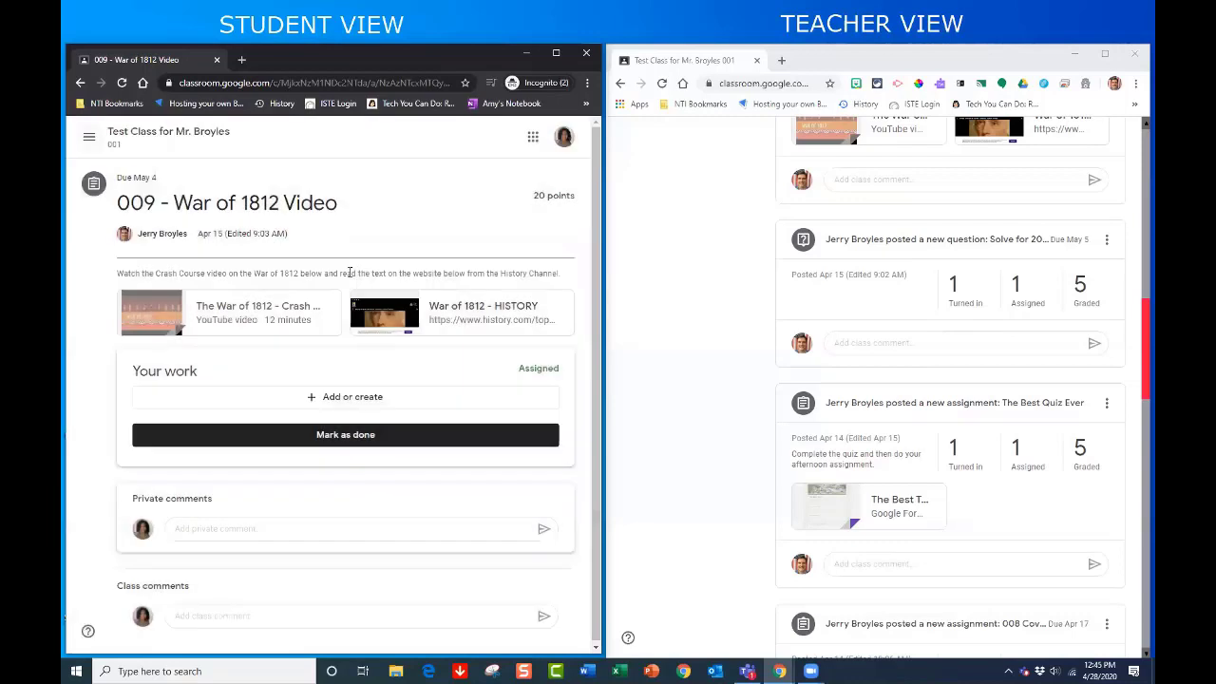
click(435, 315)
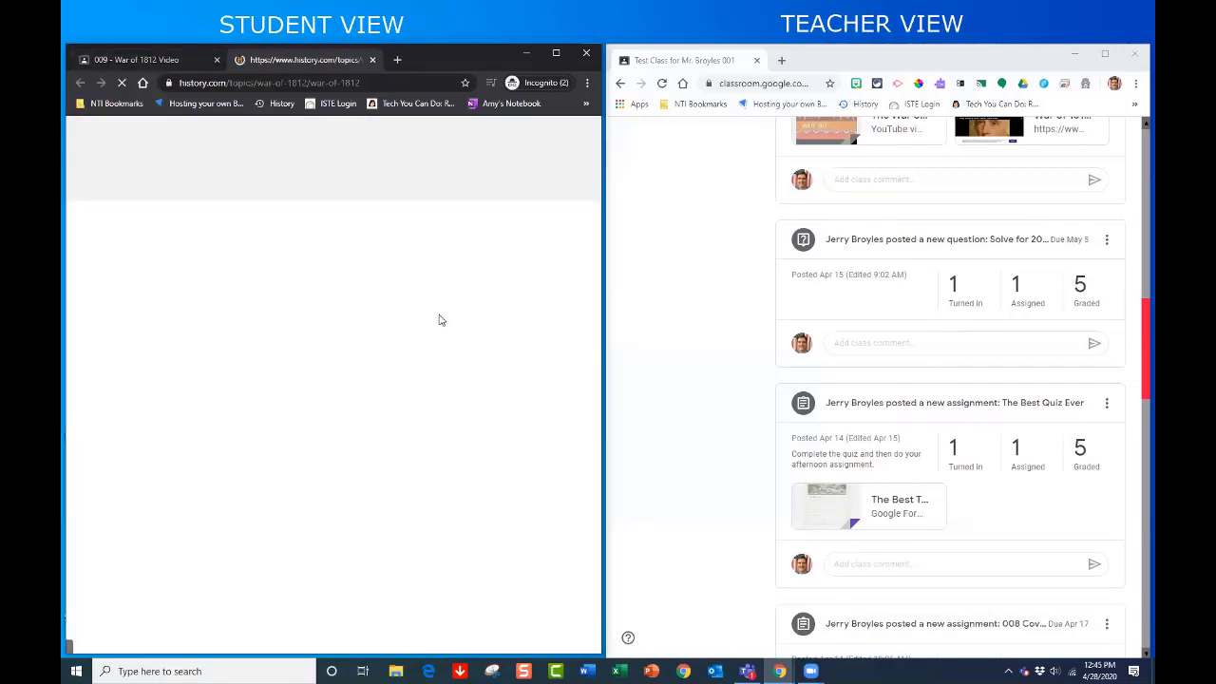
scroll(320, 397, down, 3)
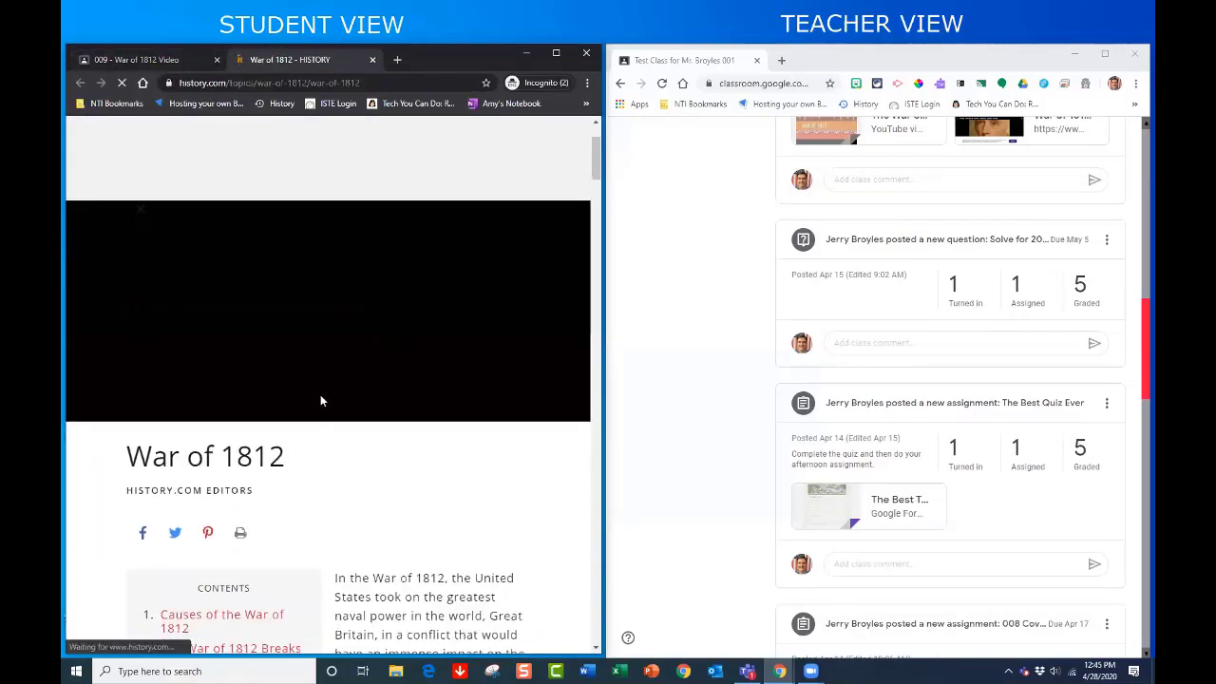
scroll(323, 399, down, 5)
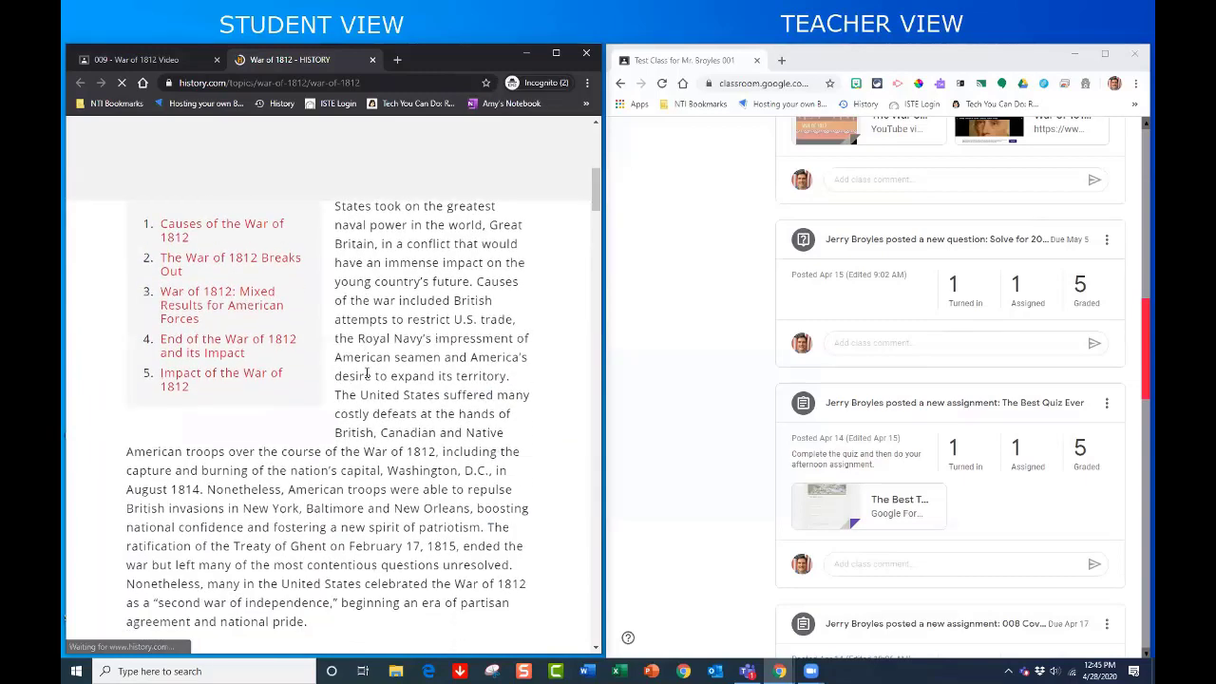
scroll(367, 374, down, 3)
scroll(367, 376, up, 2)
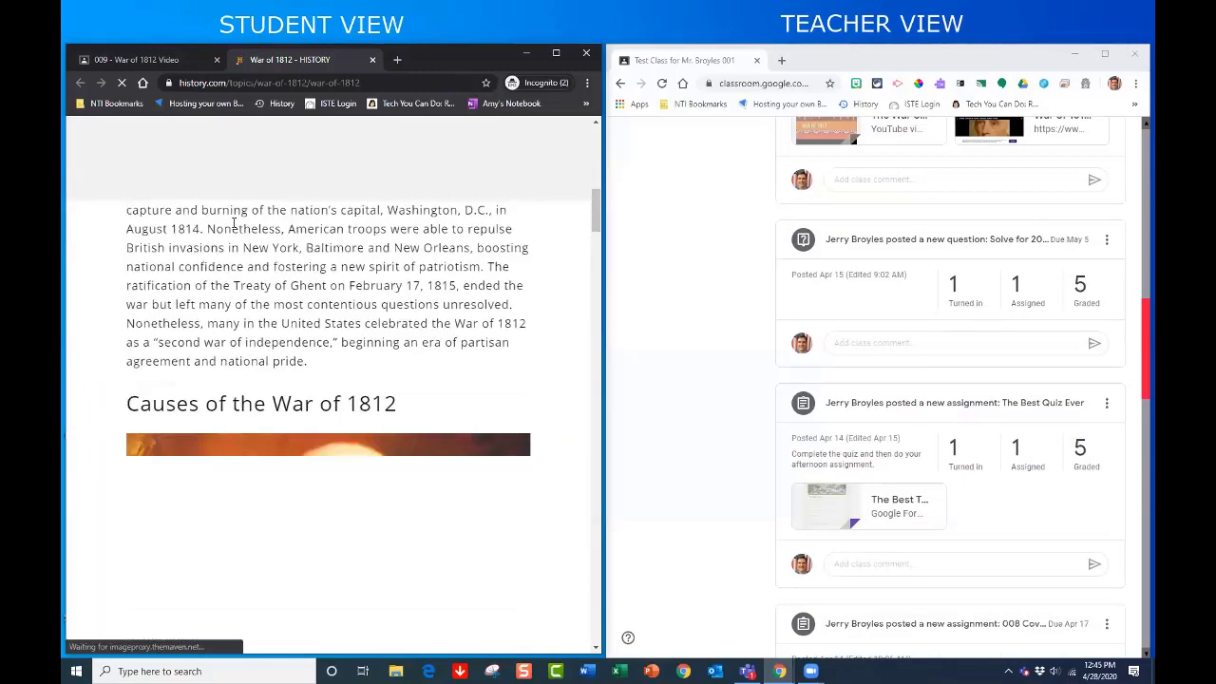
click(373, 60)
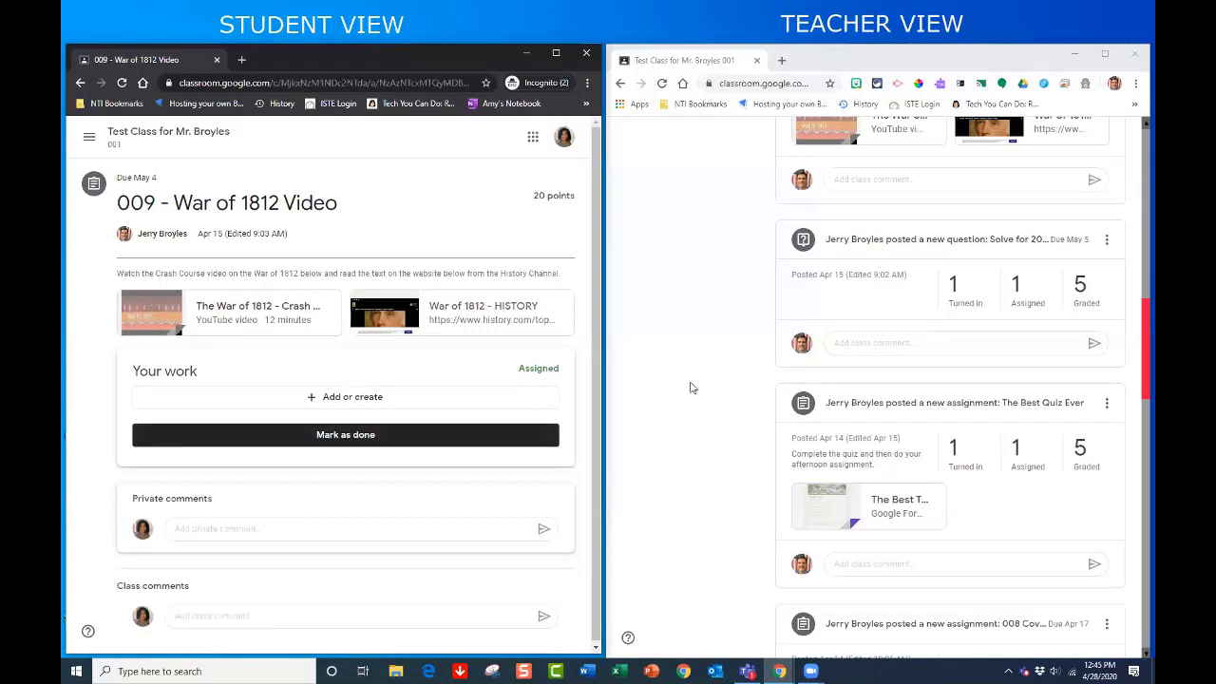
- Mark the War of 1812 assignment as done and confirm turning it in without attached work
scroll(691, 388, up, 3)
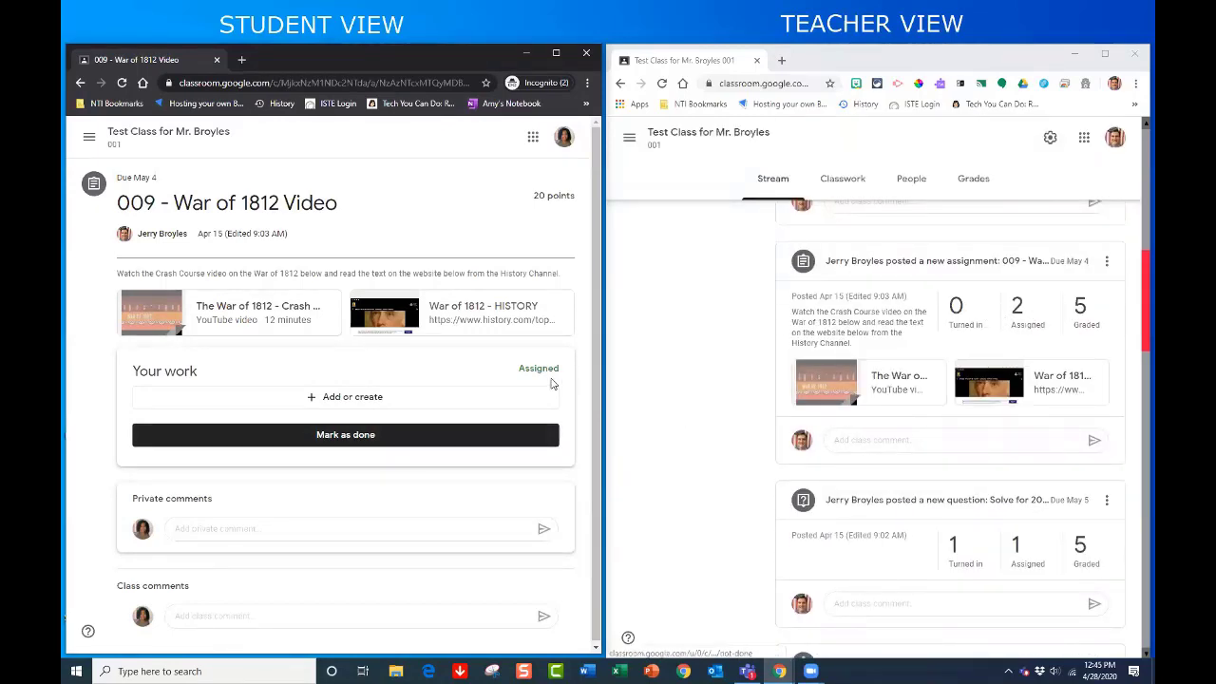
click(369, 444)
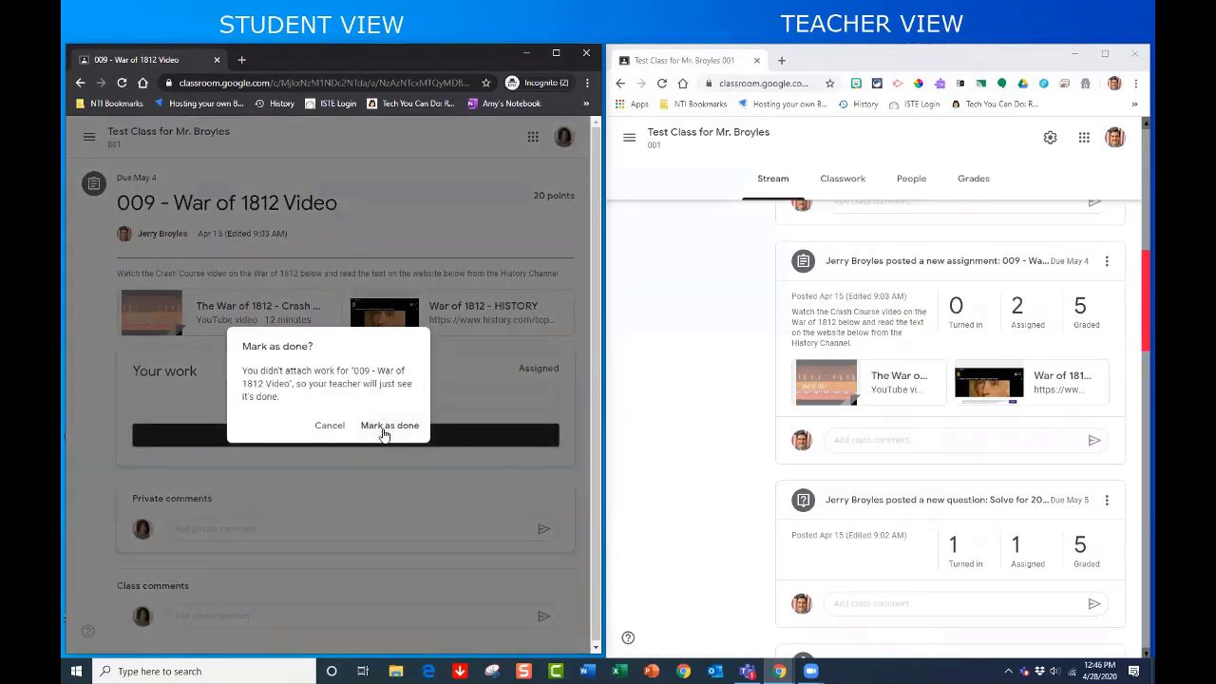
click(385, 430)
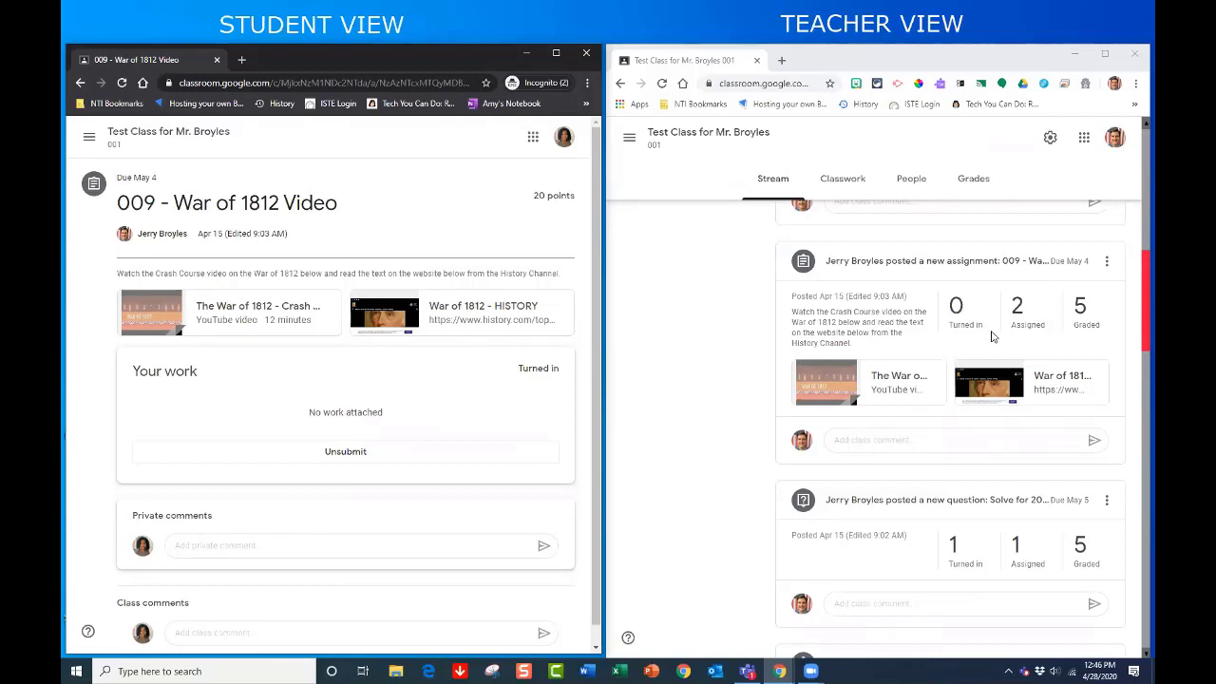
scroll(692, 383, up, 1)
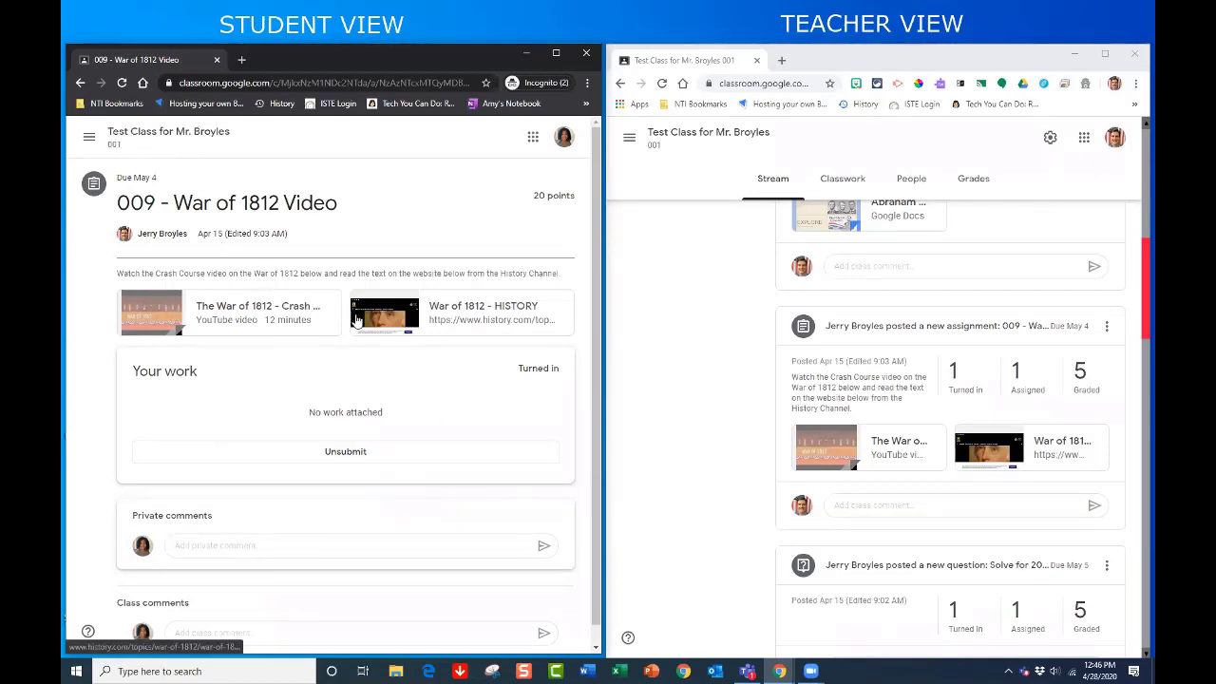
- Go back to the class Stream and open the Abraham Lincoln assignment post
click(182, 138)
scroll(351, 275, up, 2)
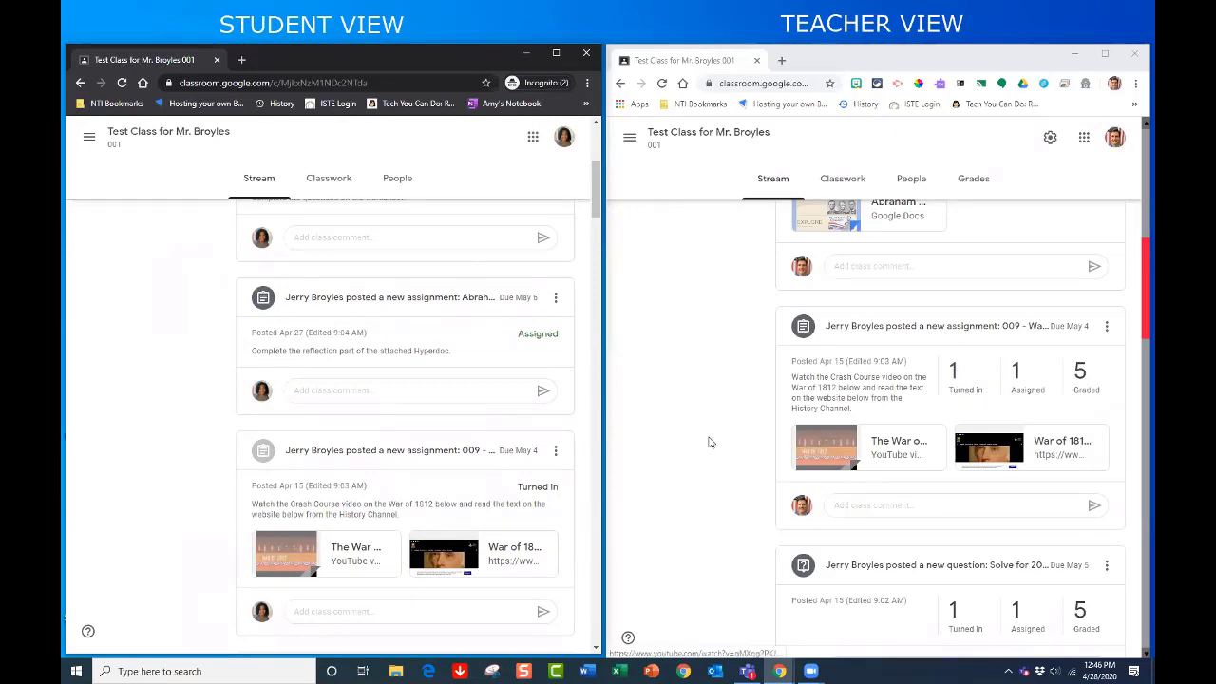
scroll(727, 373, up, 1)
scroll(724, 373, up, 2)
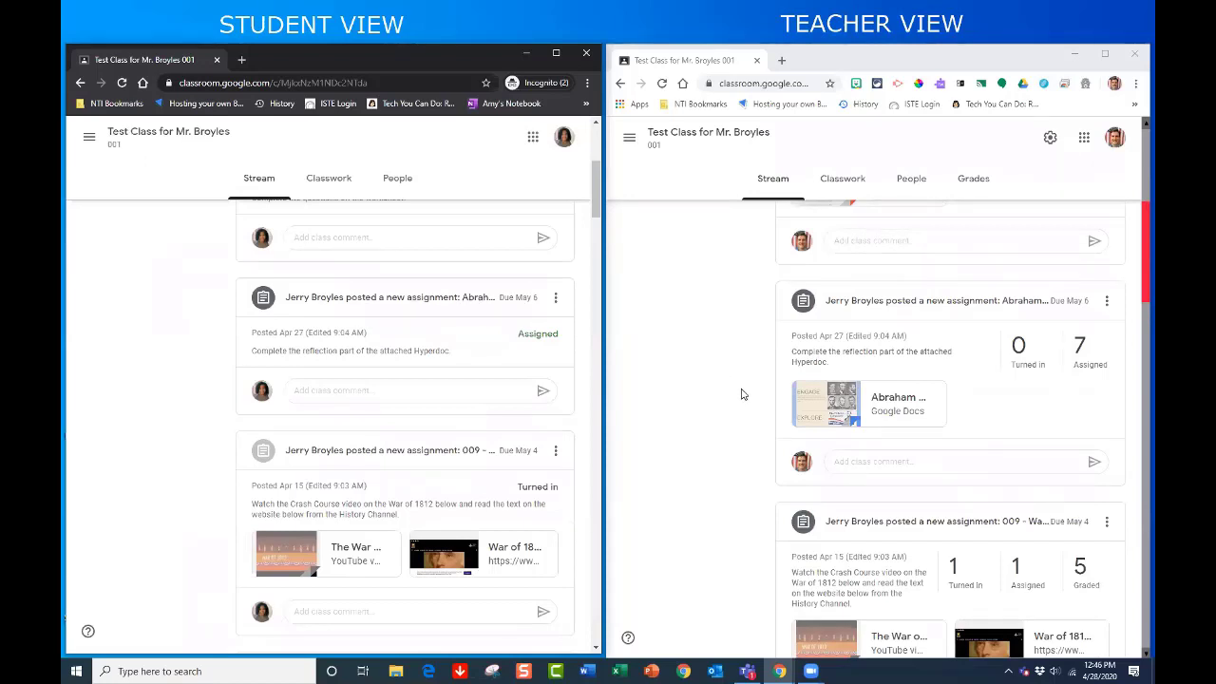
scroll(479, 360, up, 2)
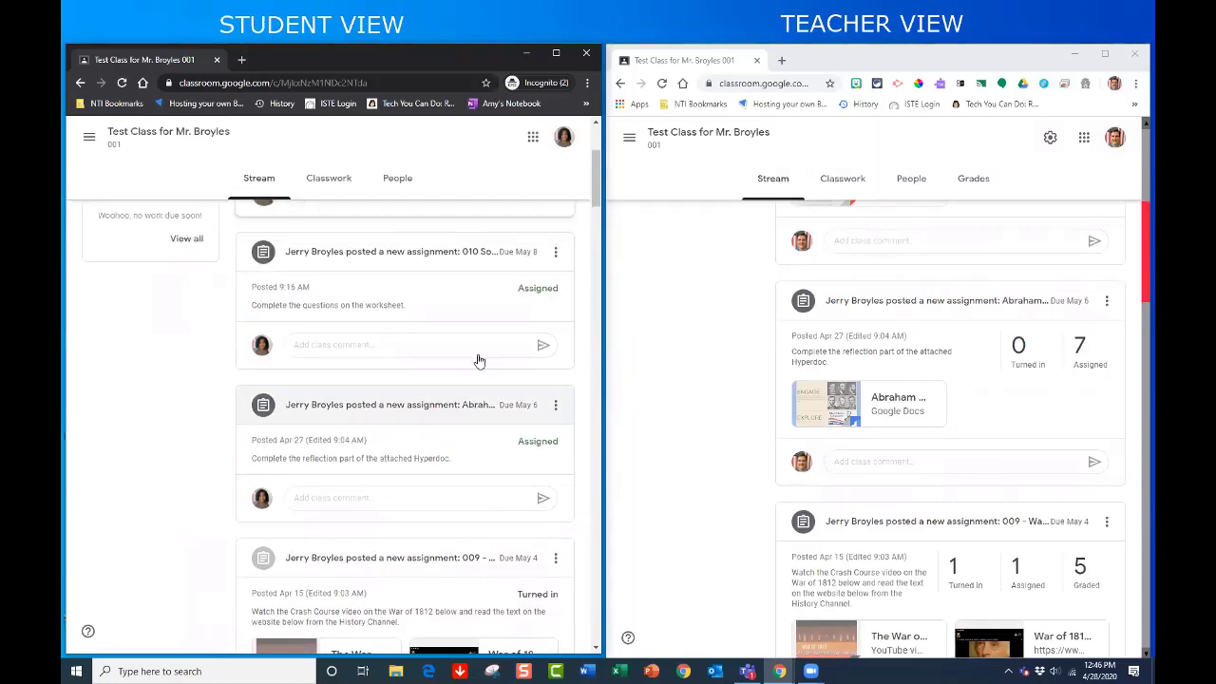
scroll(479, 360, down, 1)
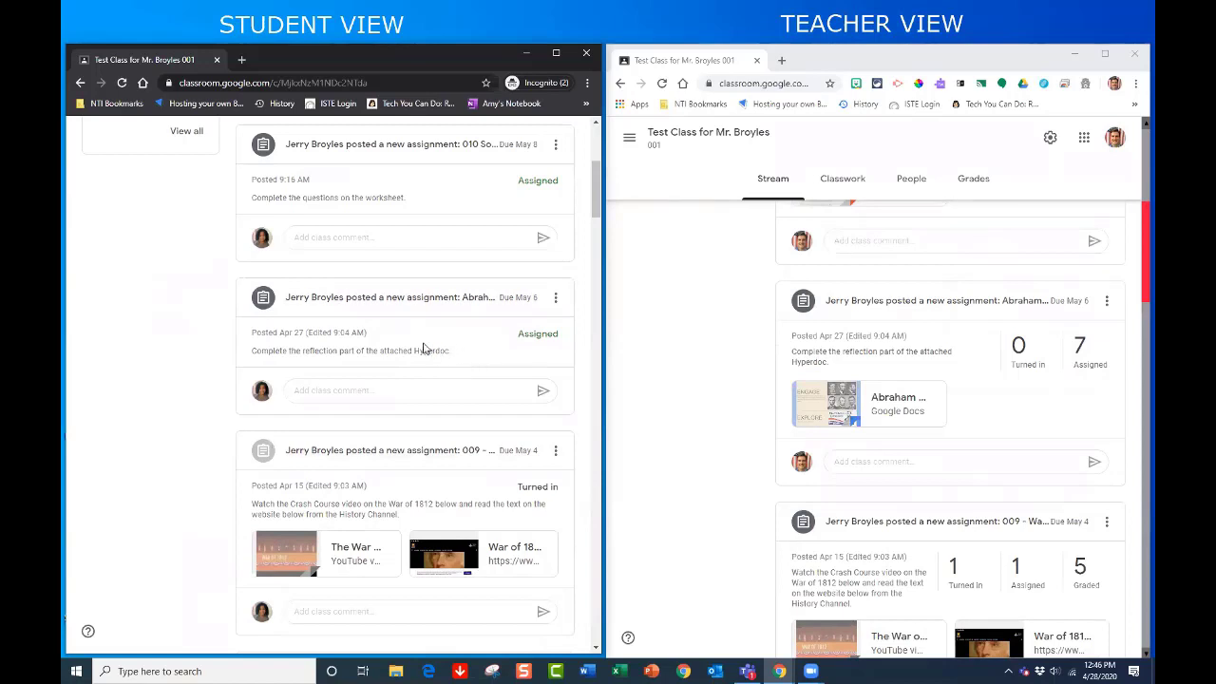
click(358, 305)
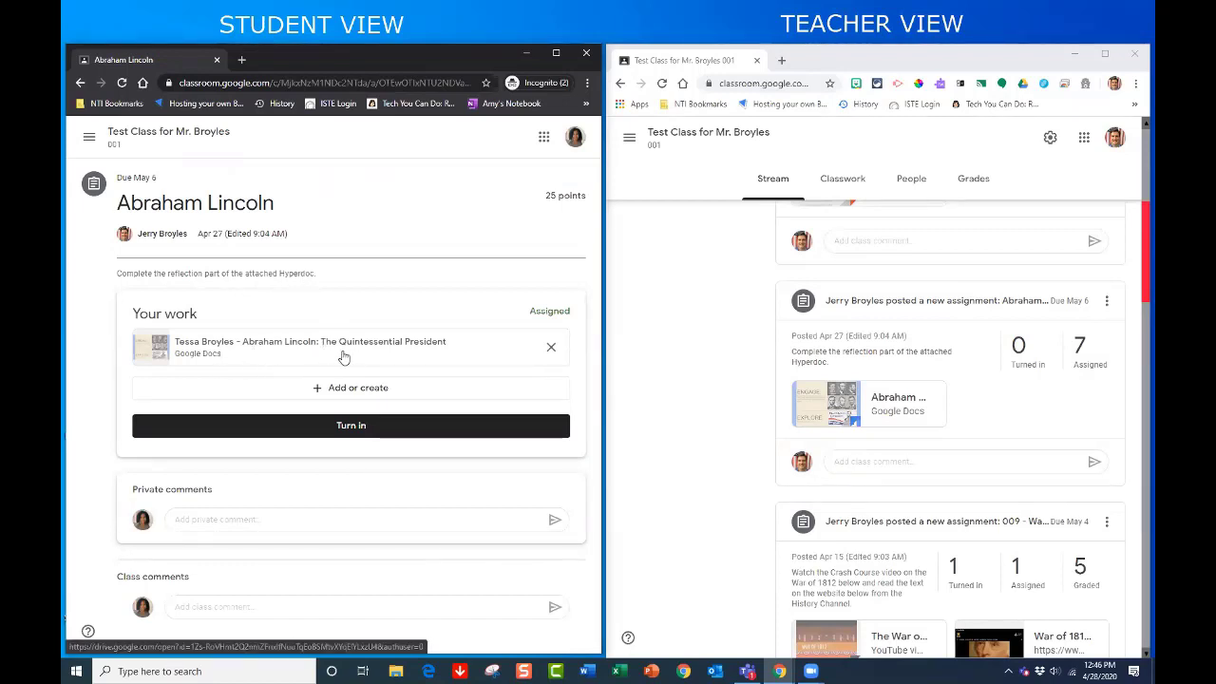
- Open the attached 'Abraham Lincoln: The Quintessential President' Hyperdoc and scroll down to its Reflect section
click(258, 351)
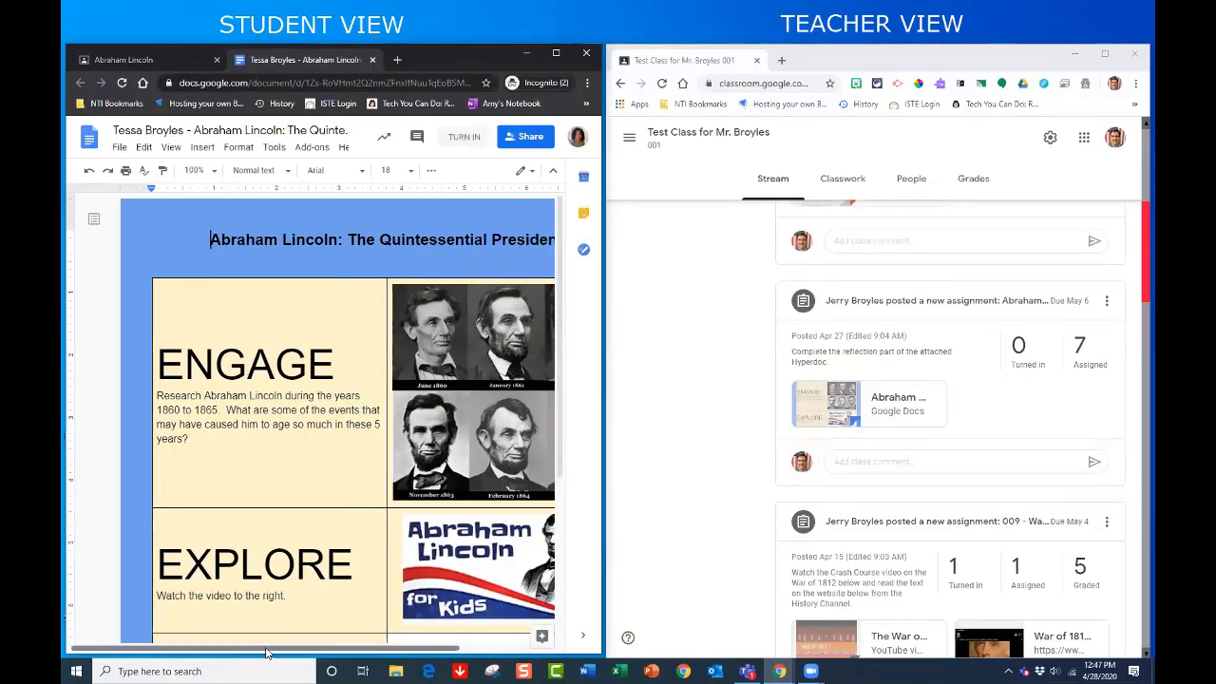
drag(269, 649, 303, 651)
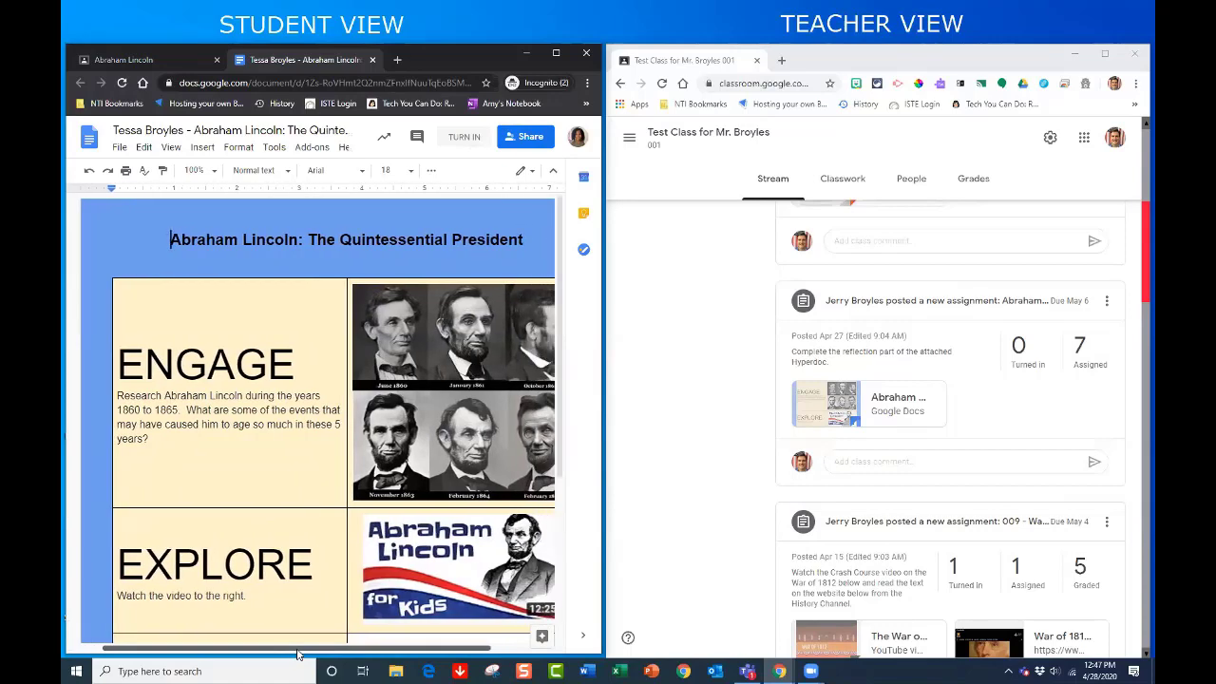
scroll(358, 489, down, 3)
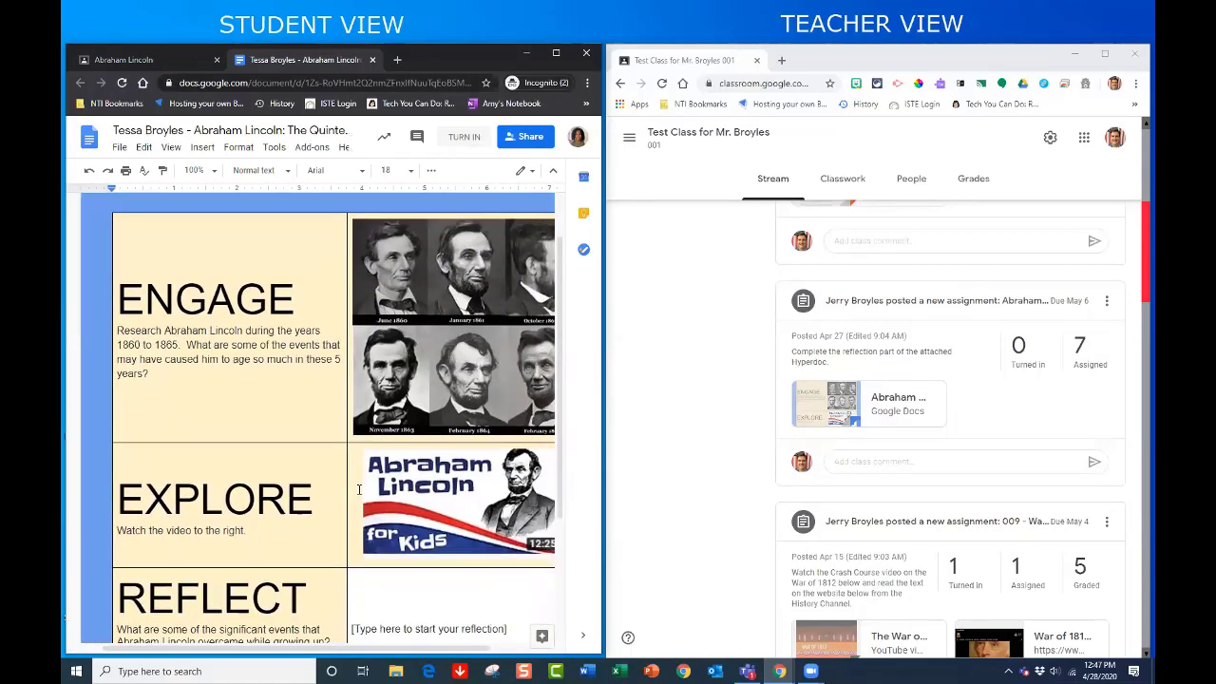
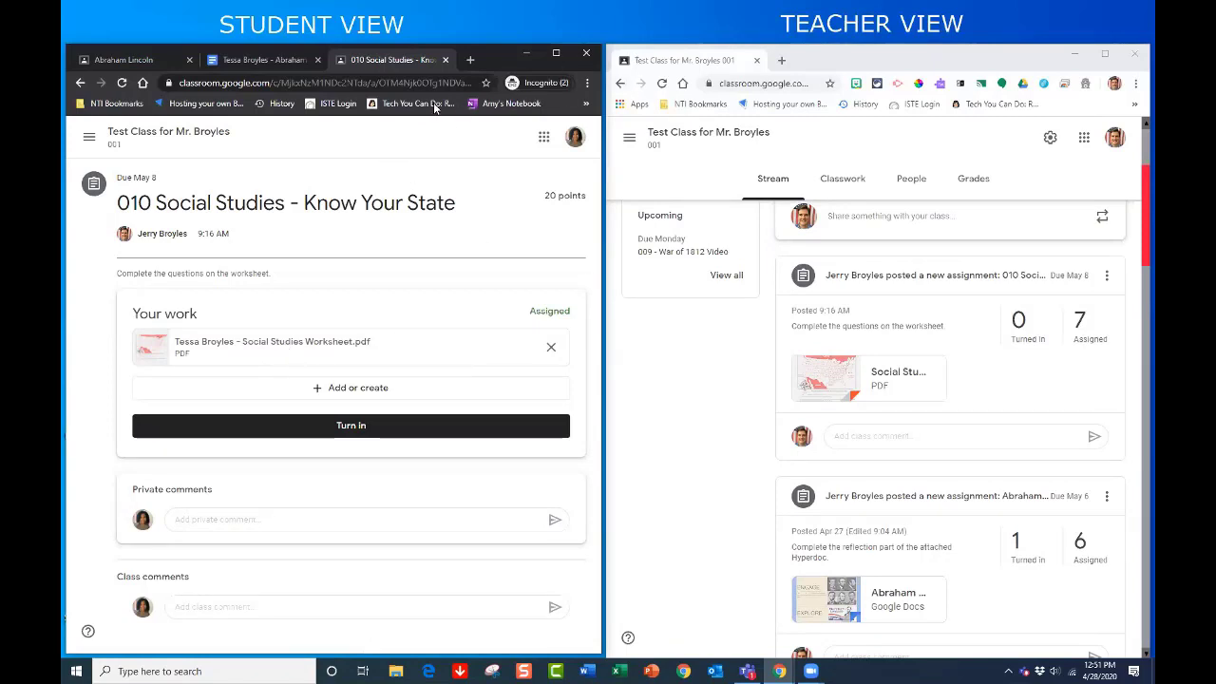
click(285, 348)
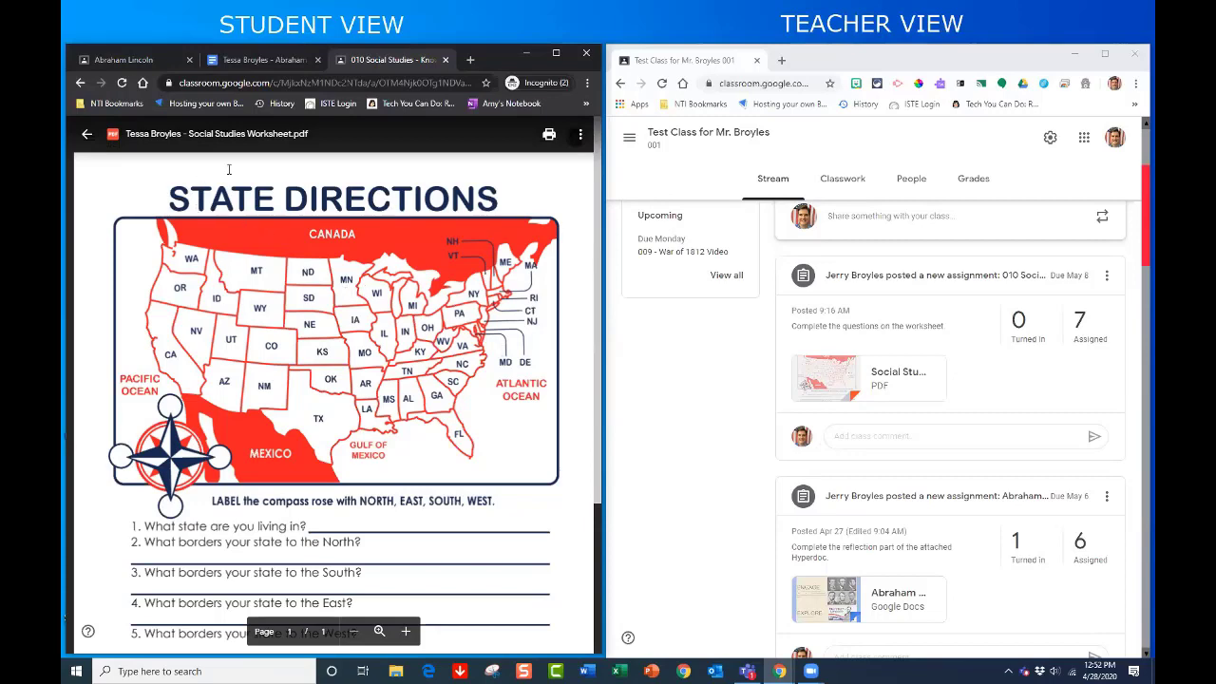
click(87, 134)
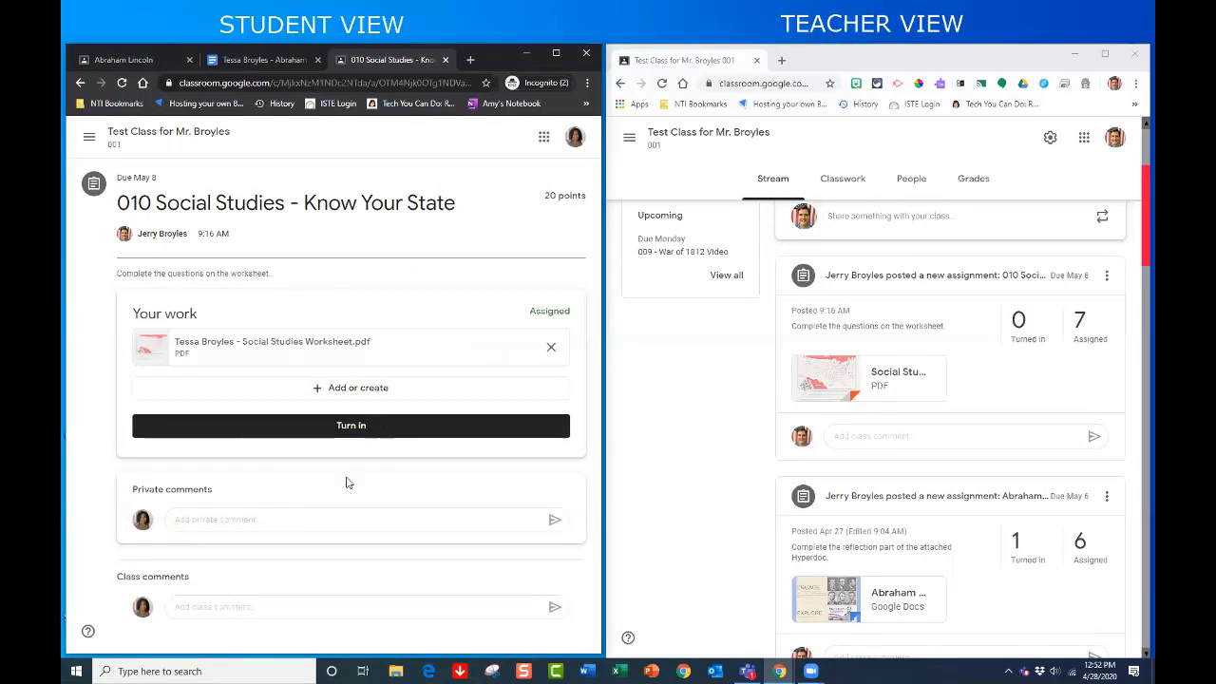
- Draft a private comment telling the teacher the worksheet is done, then turn in the Know Your State worksheet
click(234, 520)
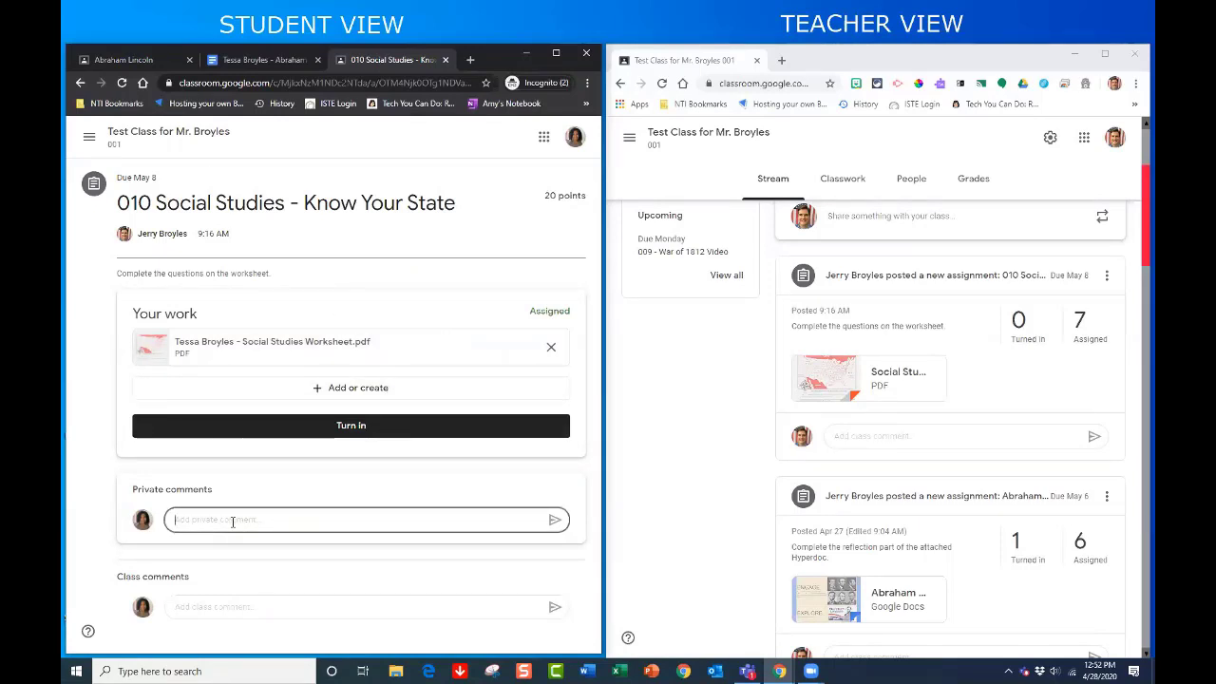
text(Mr)
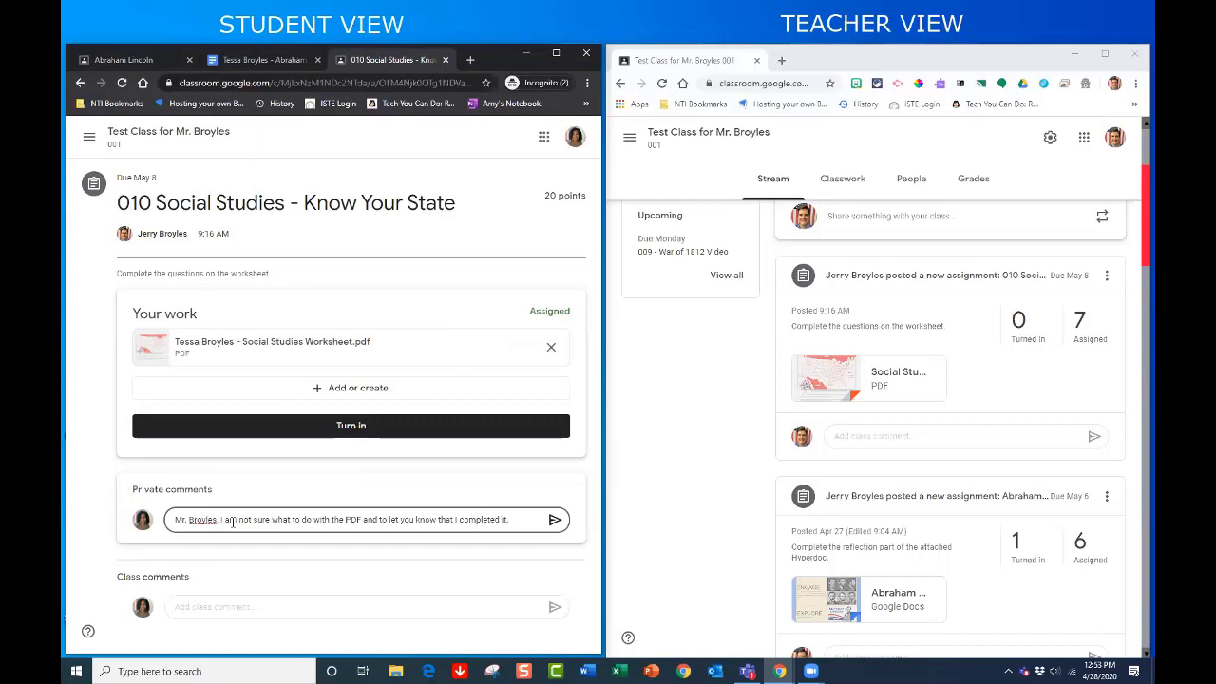
click(351, 438)
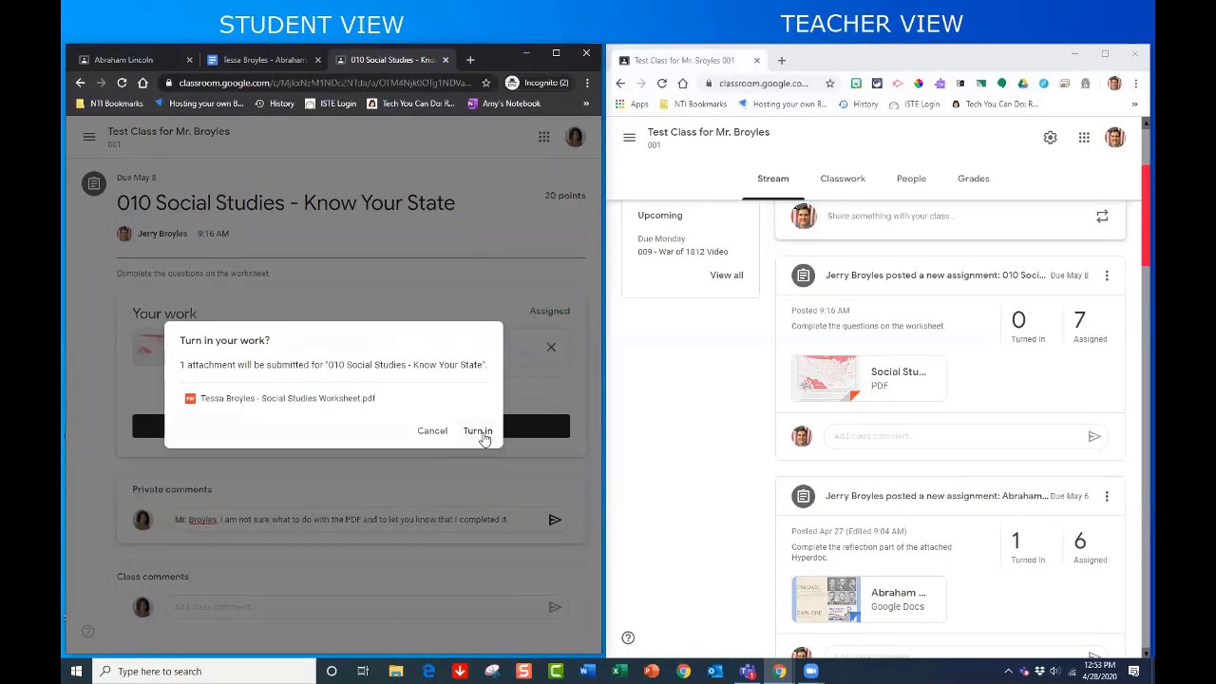
click(478, 431)
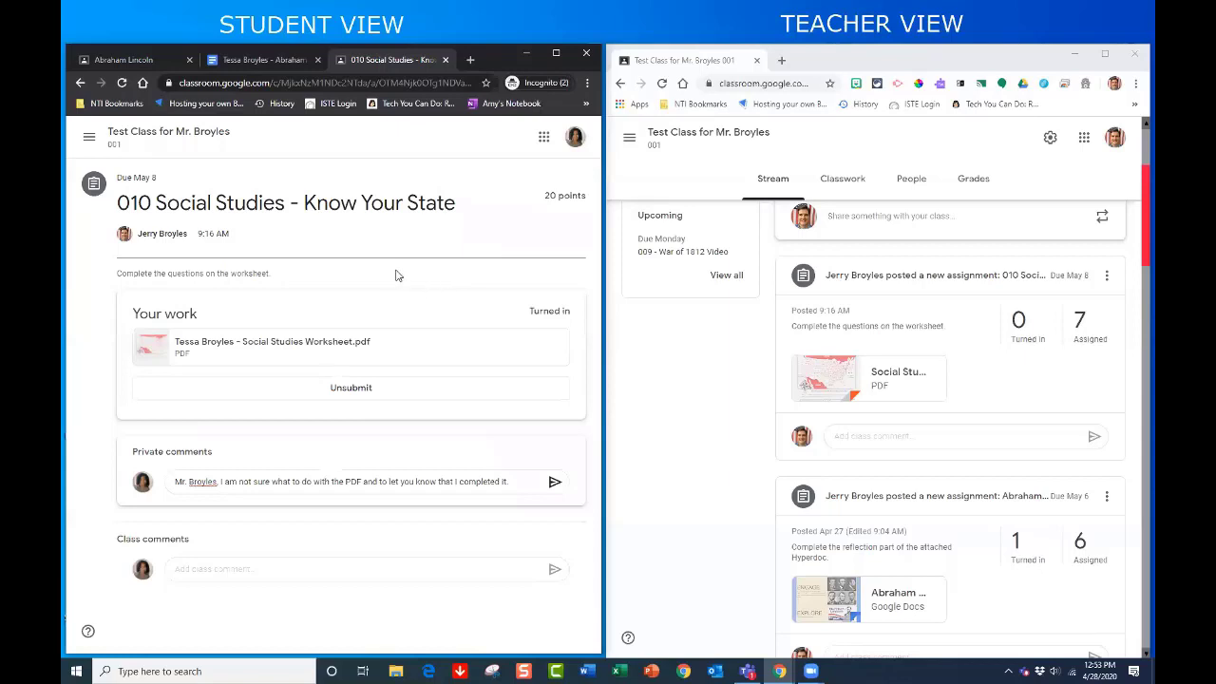
- Keep and post the private comment, then return to the class Stream showing 010 Know Your State Turned in
scroll(703, 332, up, 3)
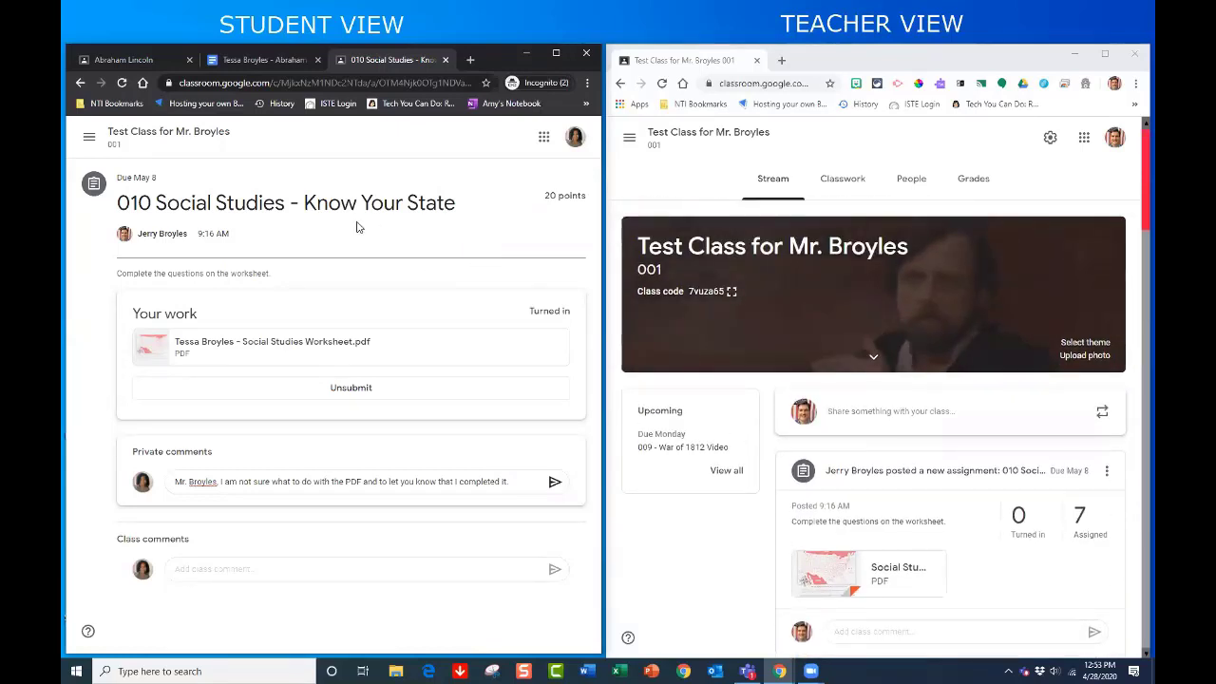
click(171, 133)
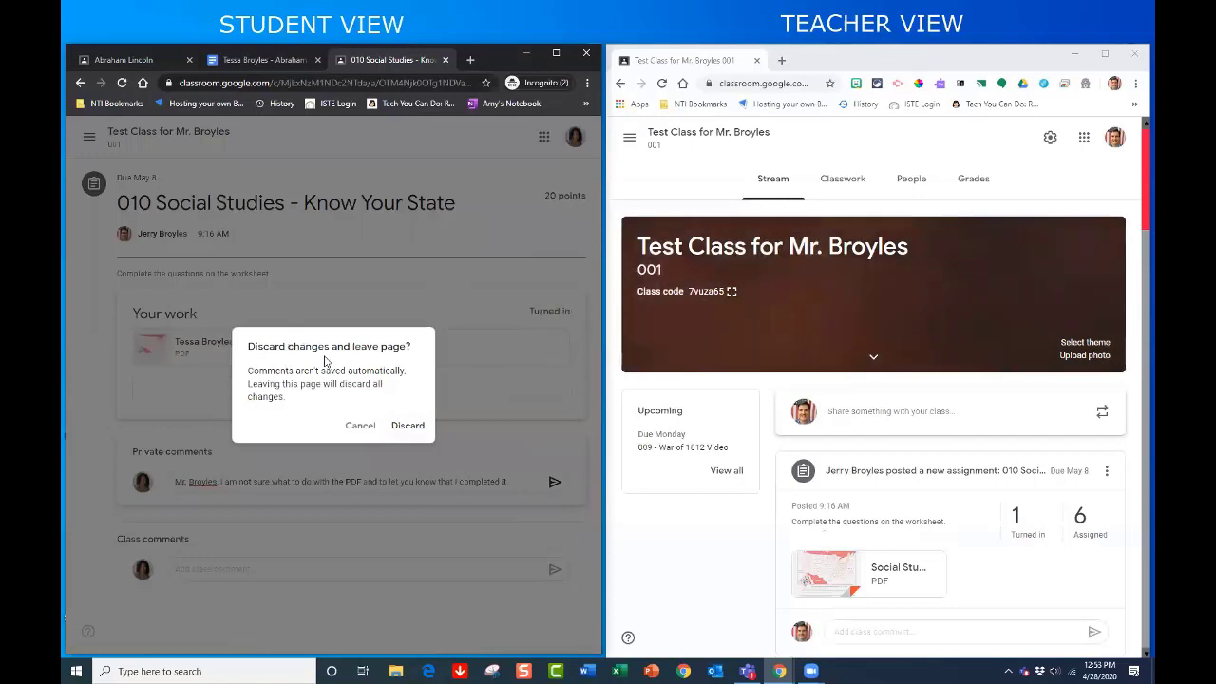
click(506, 443)
click(554, 485)
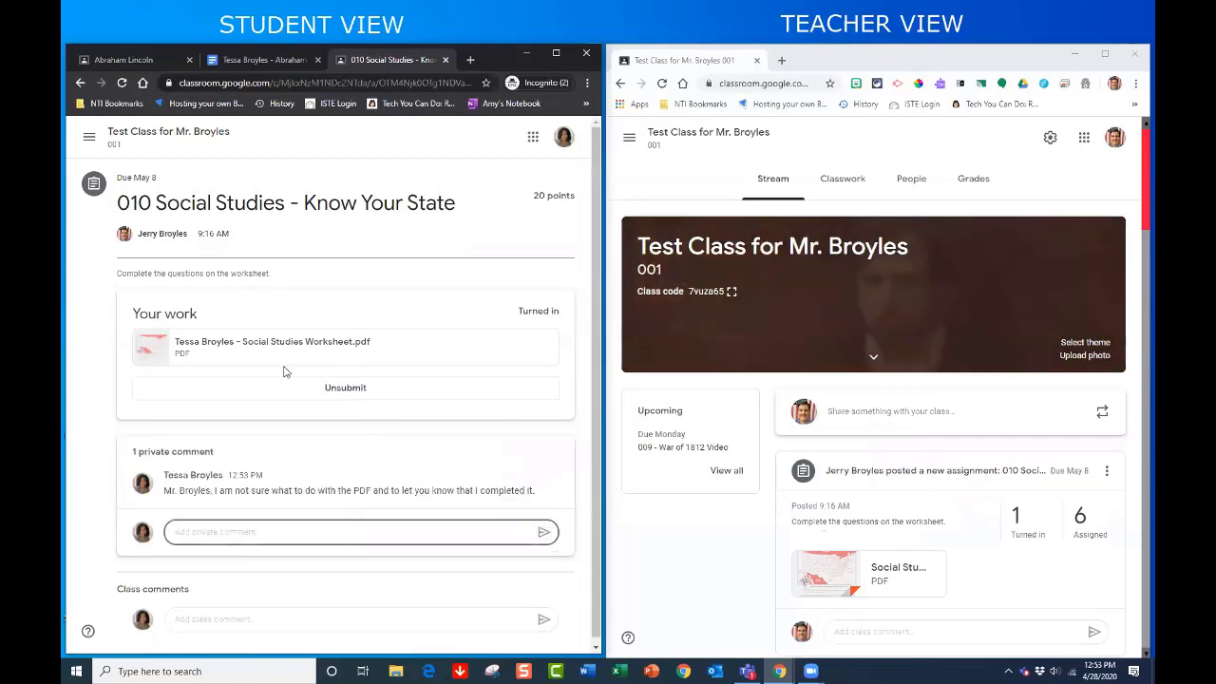
click(148, 132)
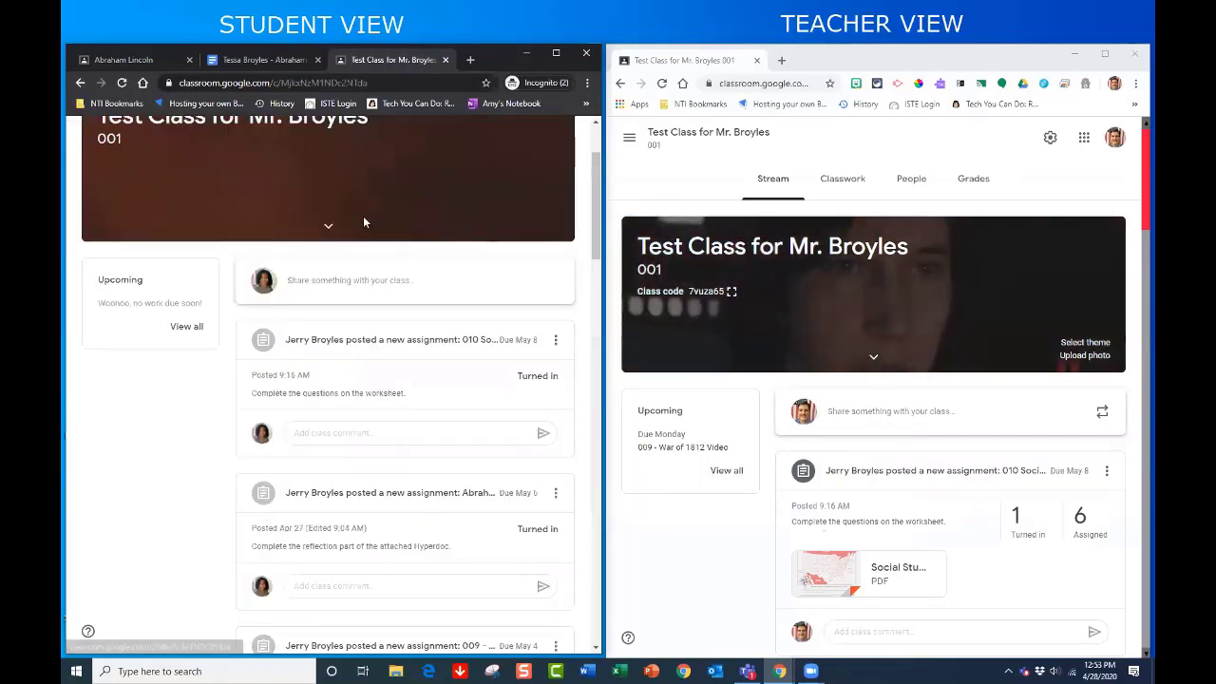
scroll(404, 338, up, 2)
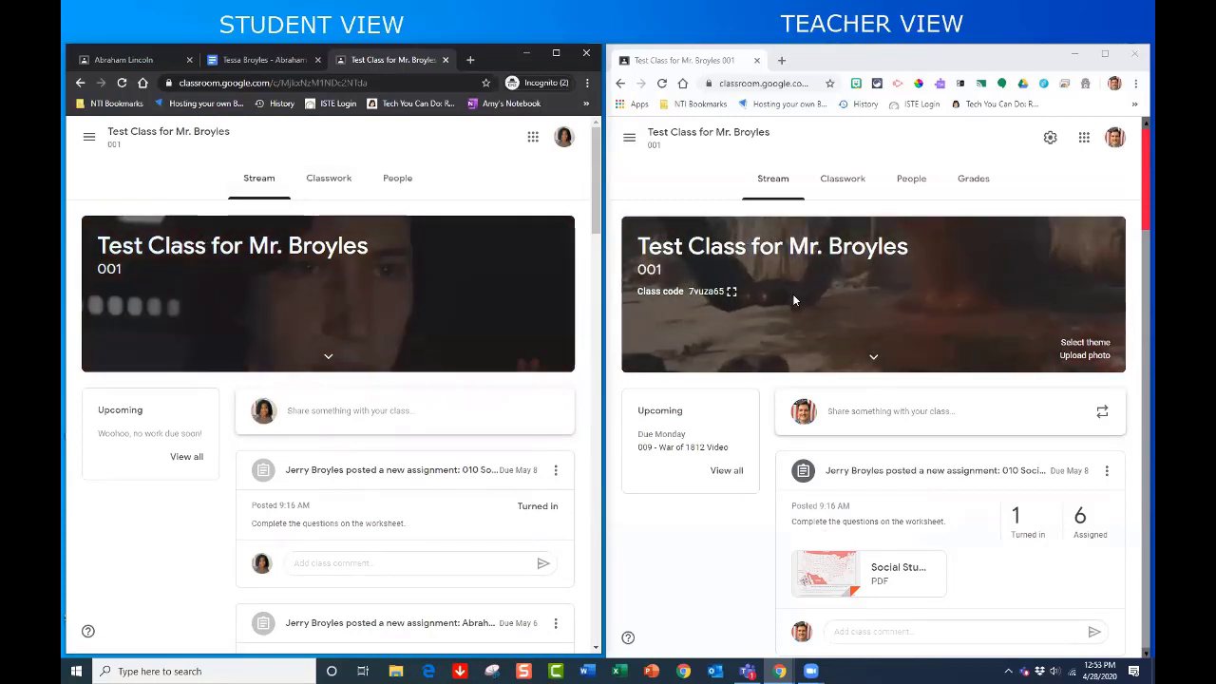
- Show the Classwork list in both the student and teacher windows
click(329, 179)
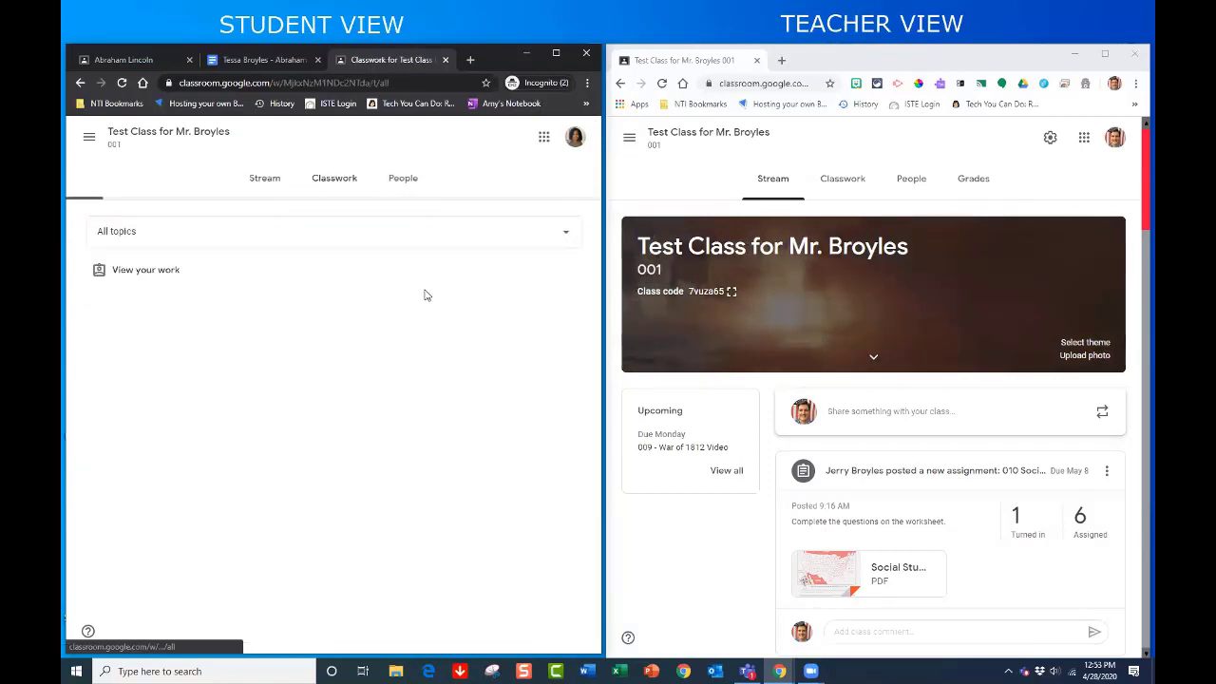
click(848, 187)
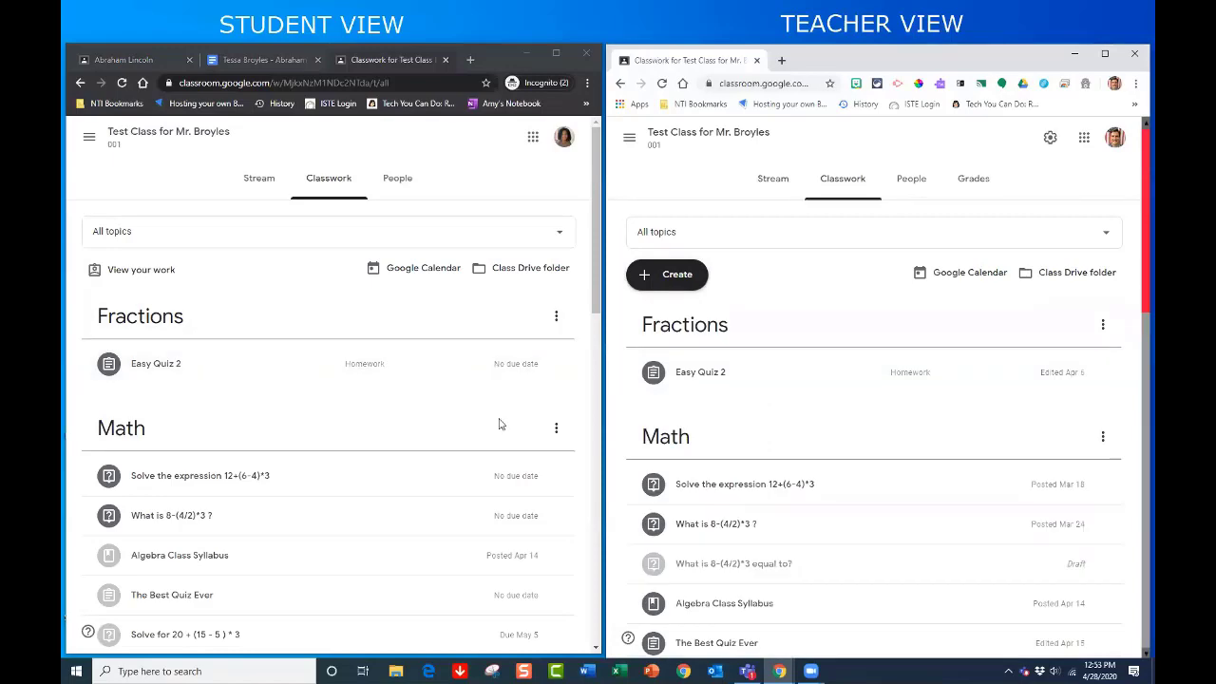
scroll(801, 423, down, 3)
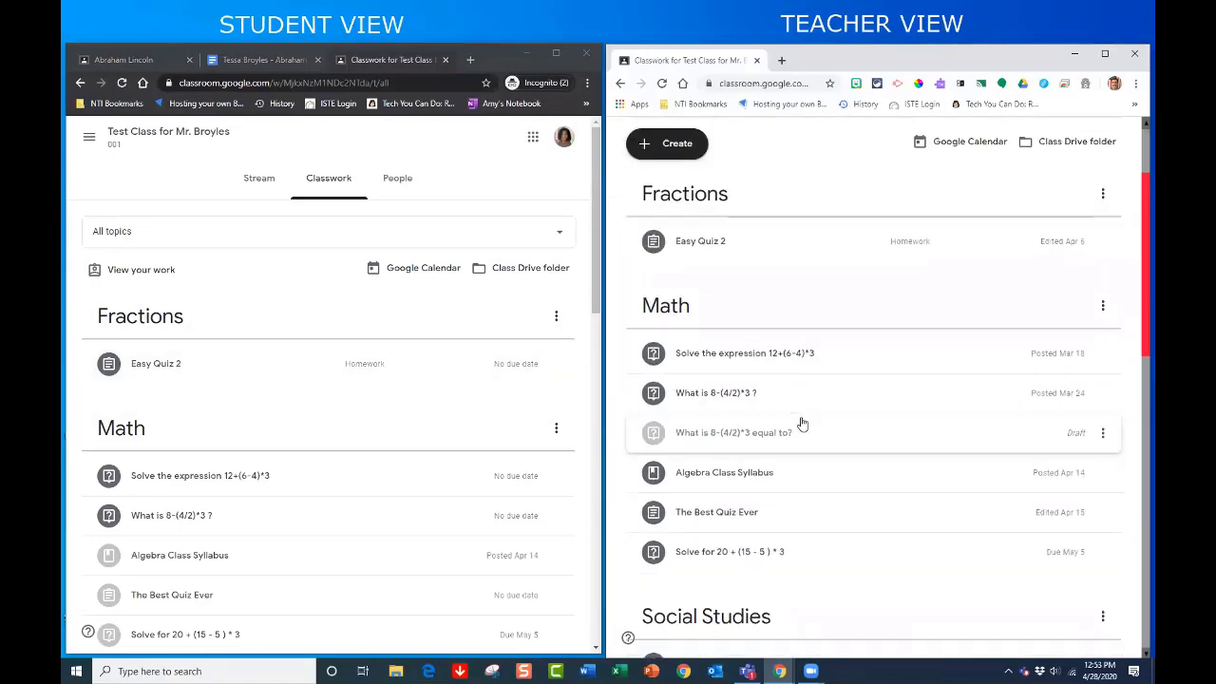
scroll(800, 423, down, 8)
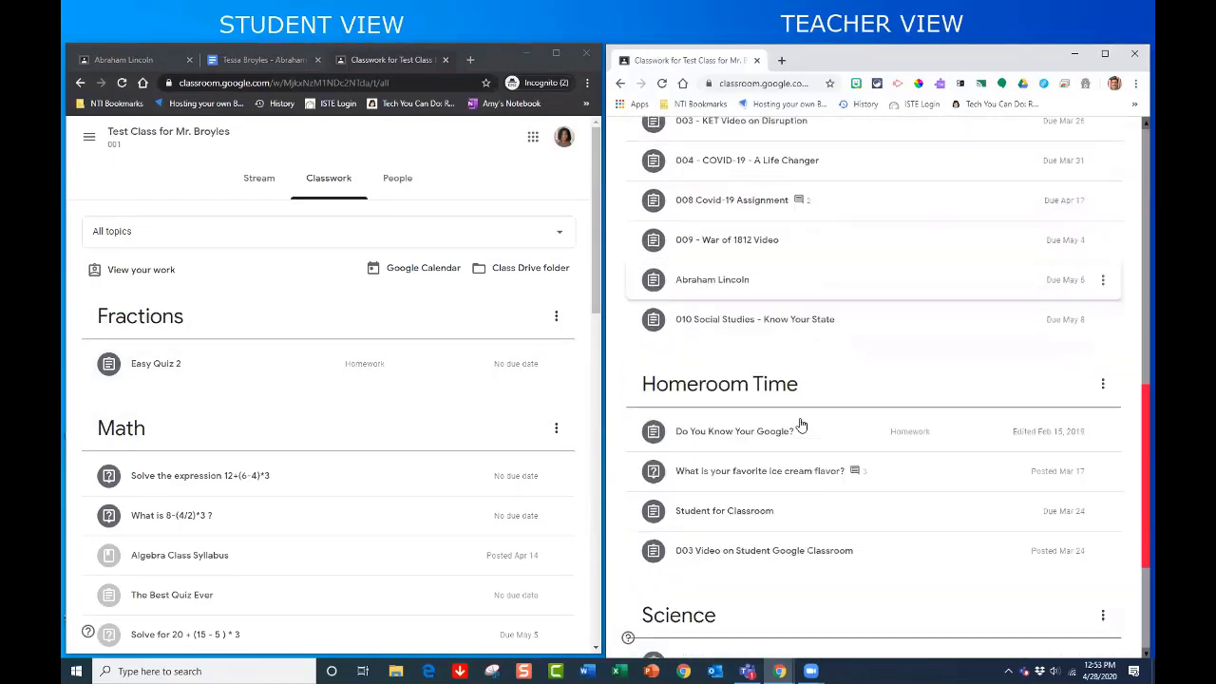
scroll(310, 412, down, 5)
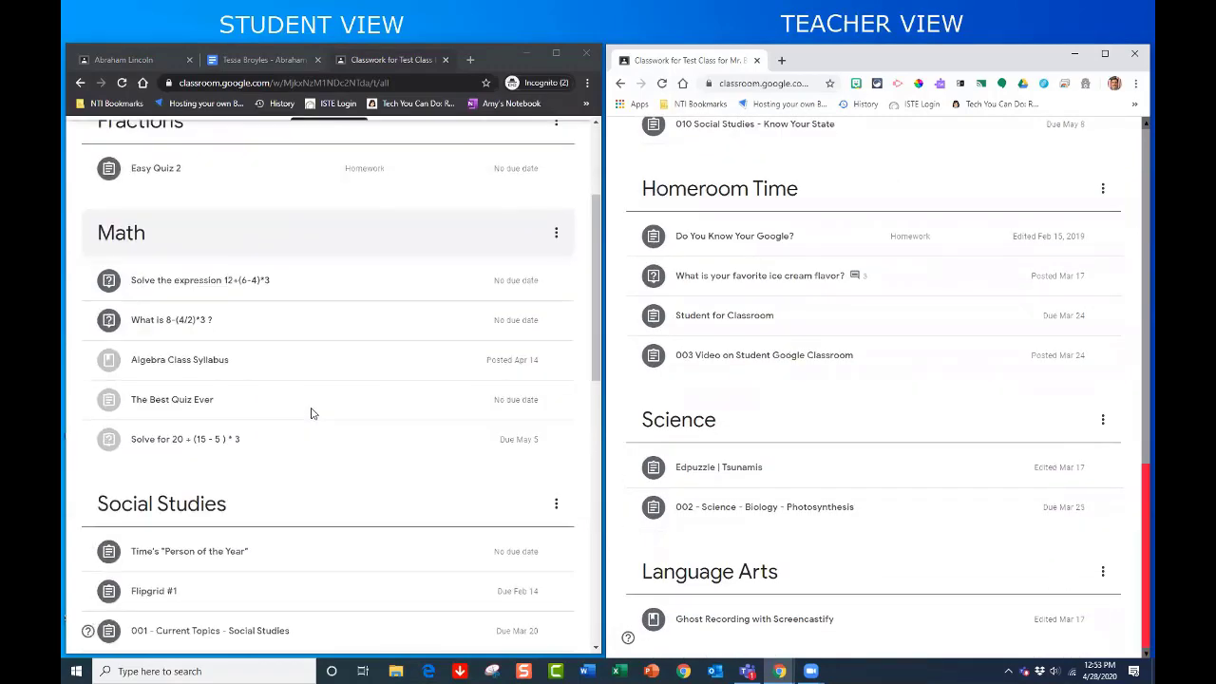
scroll(310, 413, down, 6)
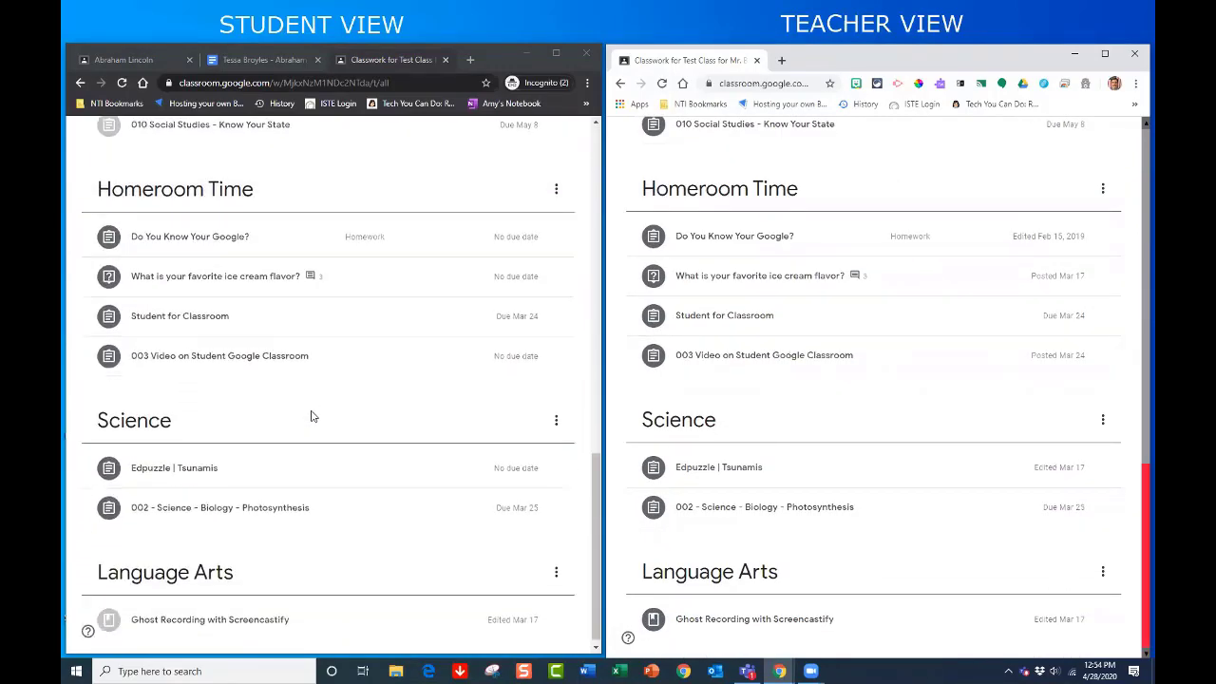
- Preview Edpuzzle | Tsunamis as the student and move it below 002 - Science - Biology - Photosynthesis as teacher
click(304, 463)
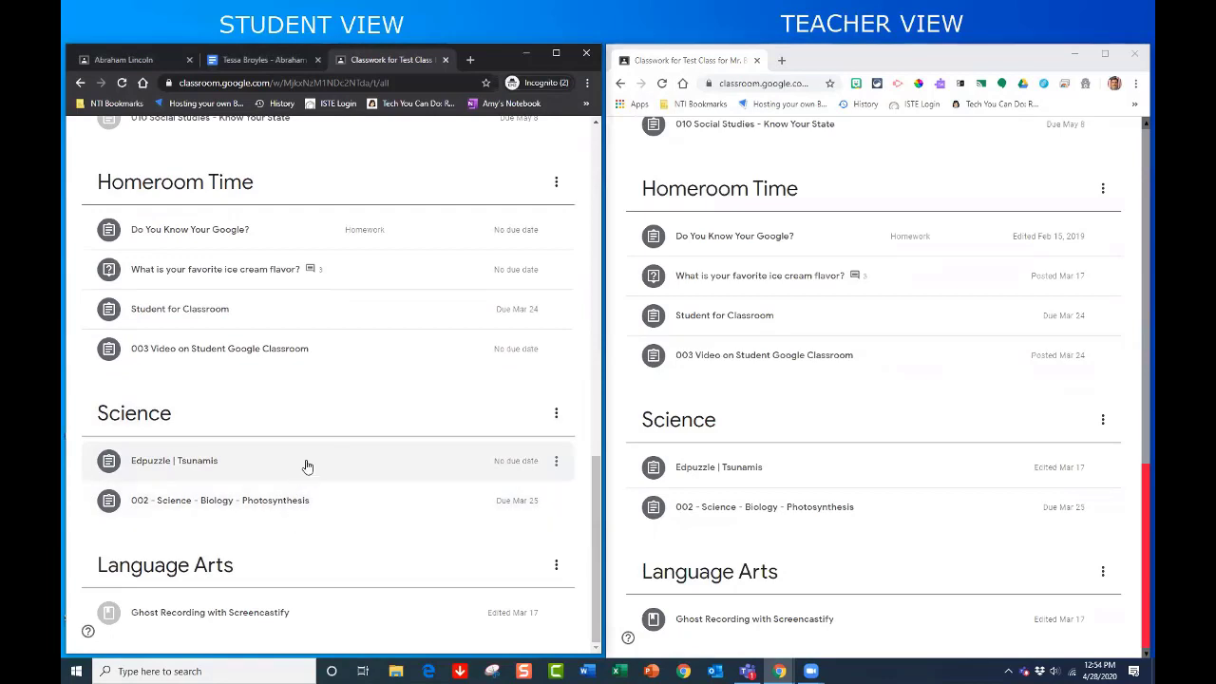
click(315, 483)
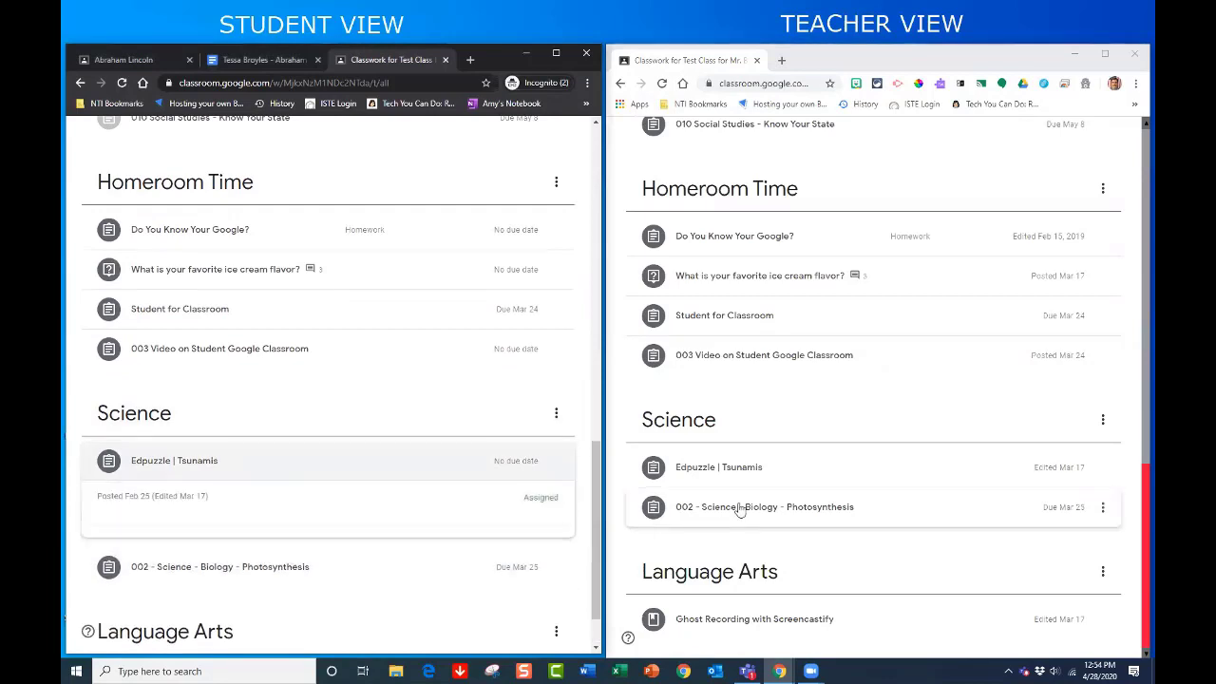
click(486, 469)
drag(846, 478, 849, 532)
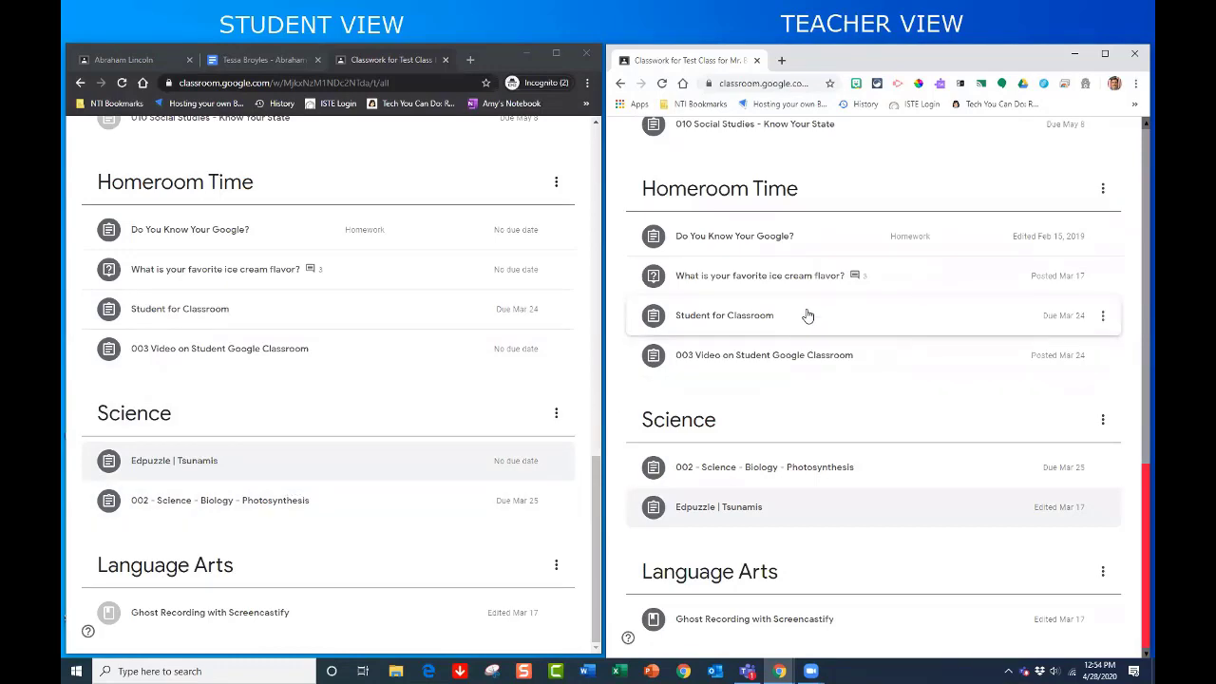
scroll(807, 313, up, 2)
scroll(807, 313, down, 2)
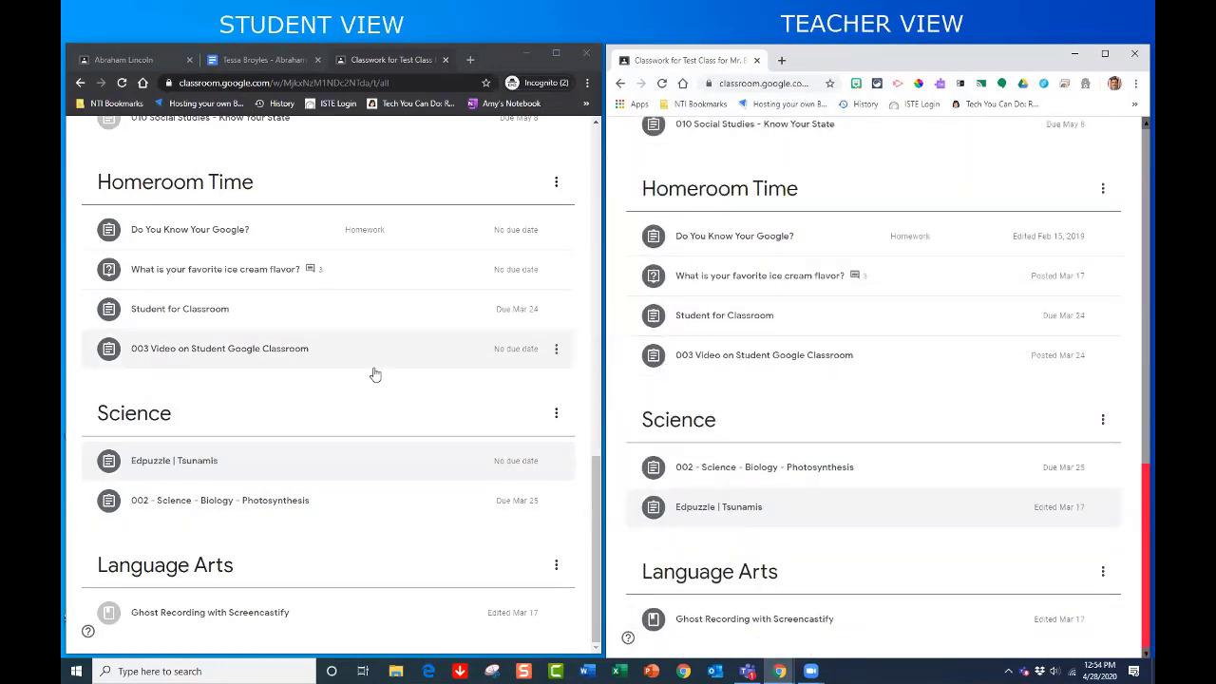
scroll(904, 246, up, 3)
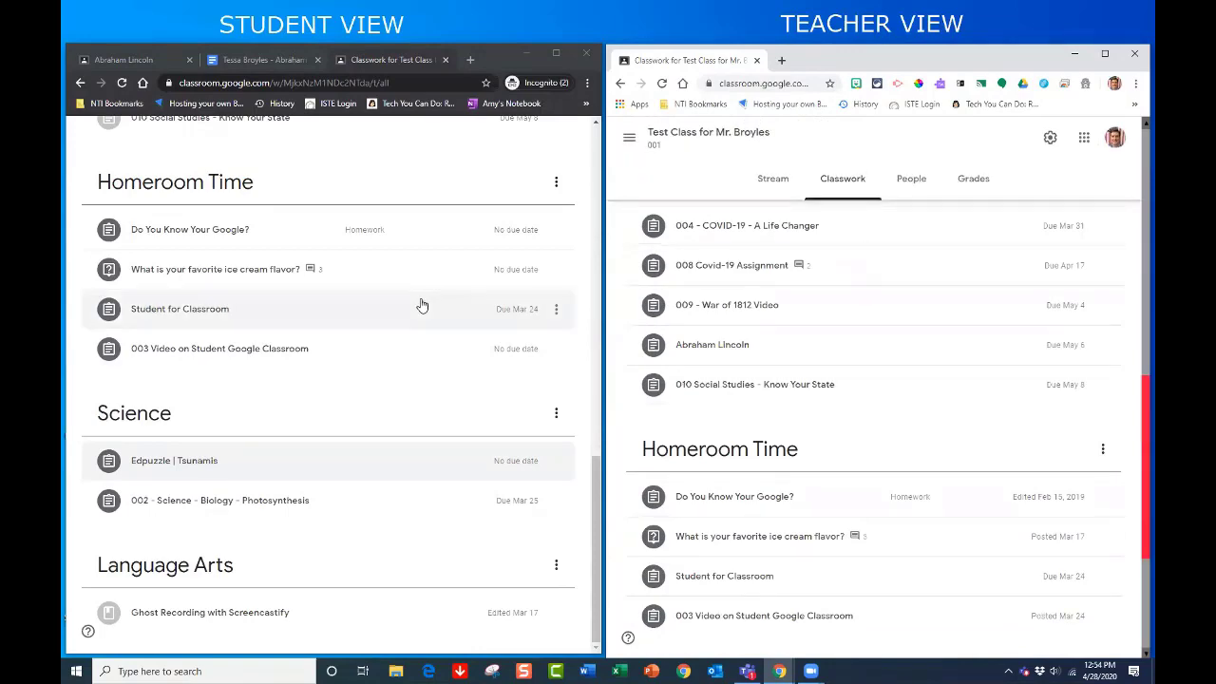
scroll(367, 332, up, 15)
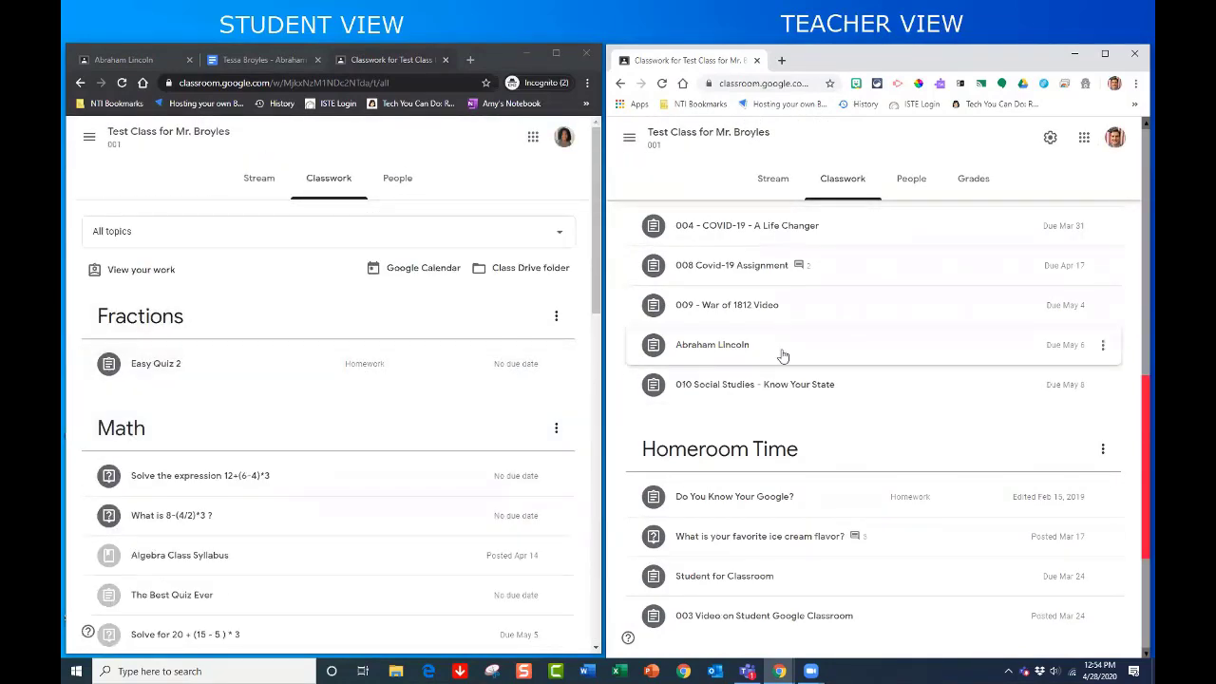
scroll(782, 353, up, 3)
scroll(782, 356, up, 8)
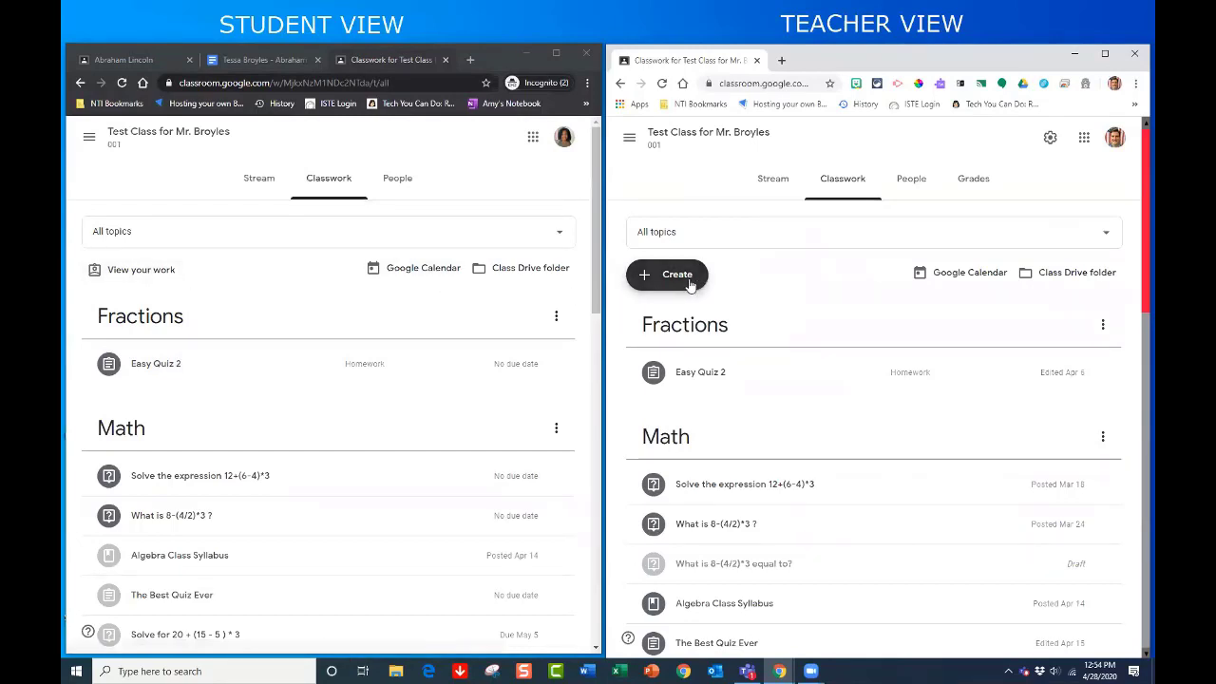
- On the student's Your work page, review the 010 Know Your State submission and private comment
click(127, 276)
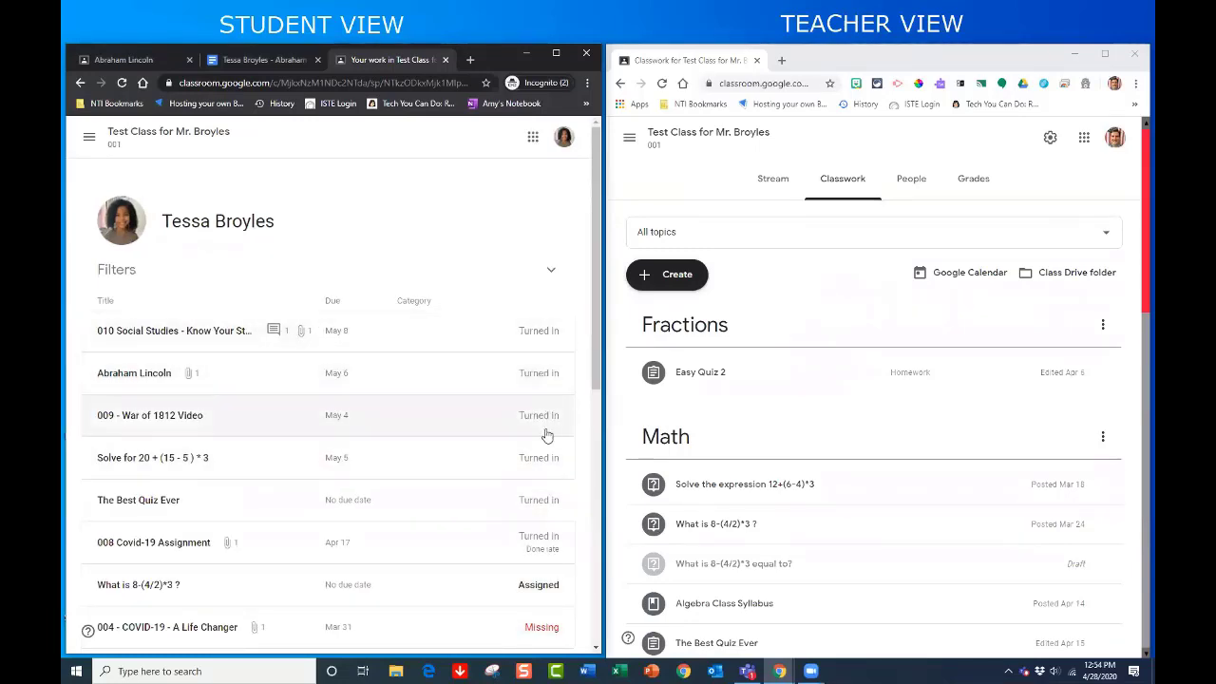
scroll(504, 510, down, 3)
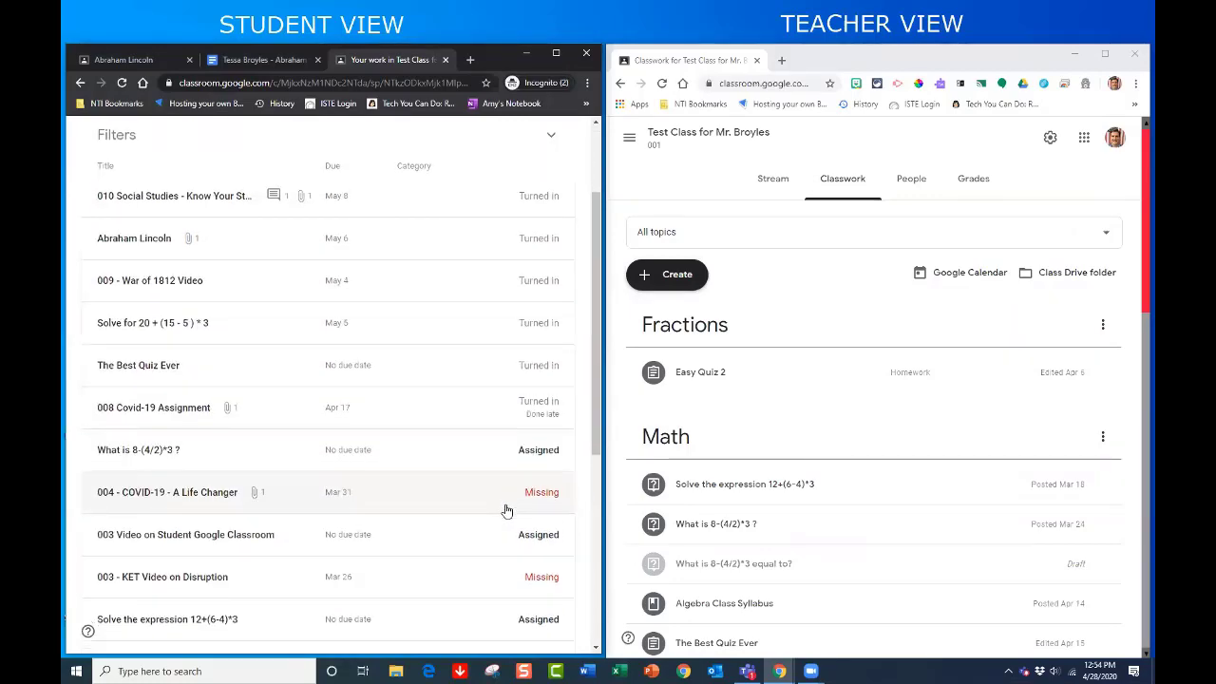
scroll(505, 510, down, 6)
scroll(503, 511, up, 2)
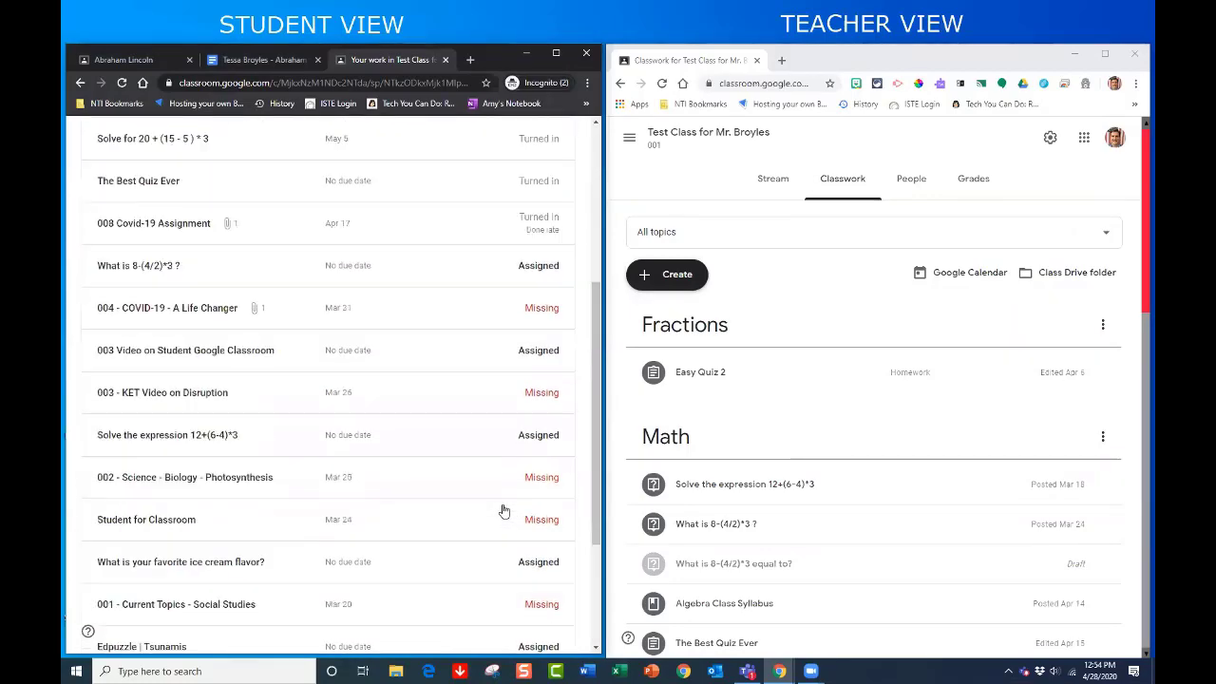
scroll(503, 511, up, 7)
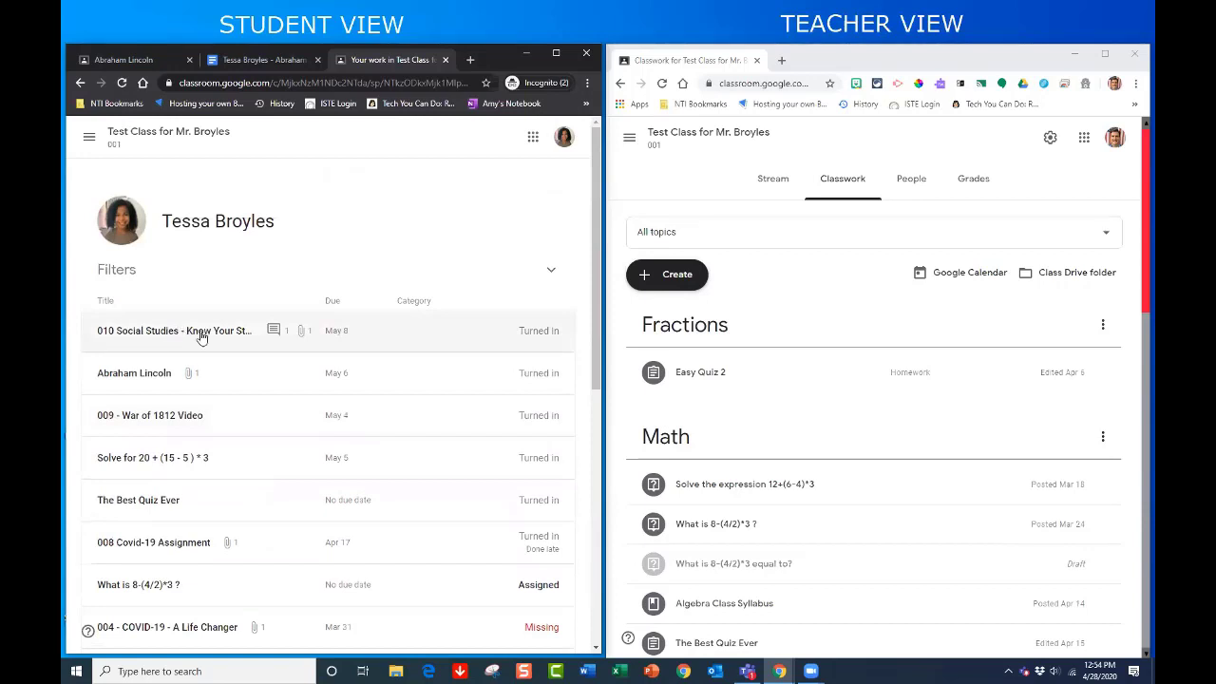
click(204, 337)
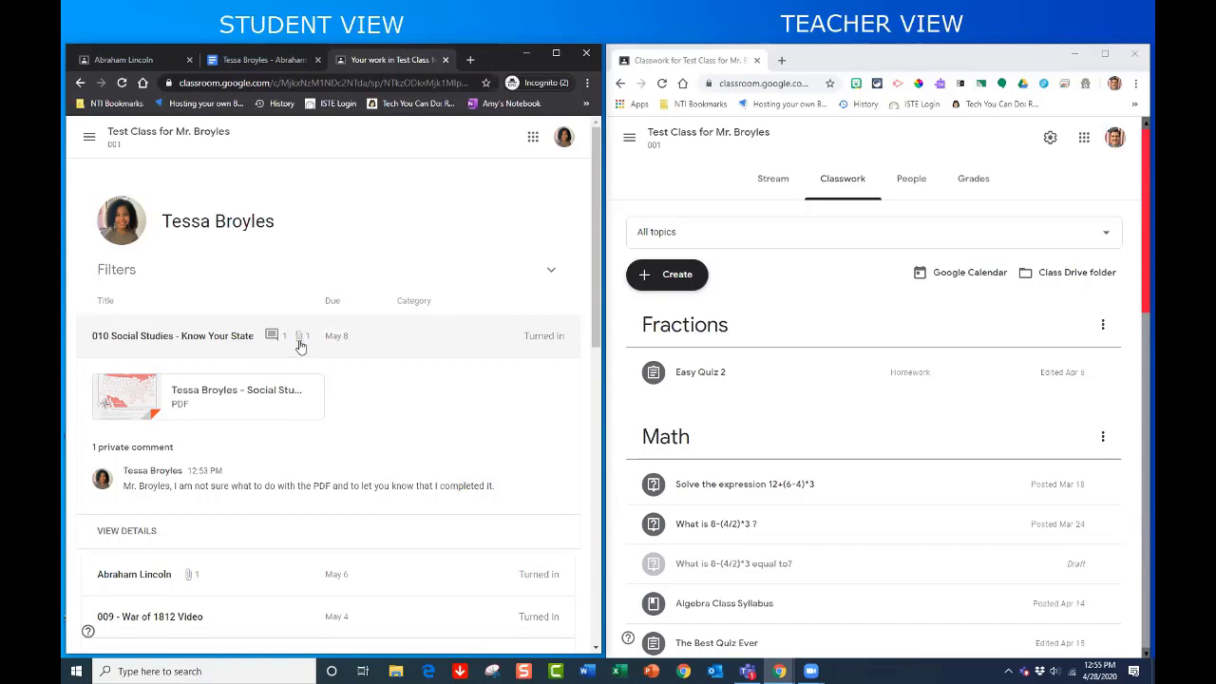
click(367, 347)
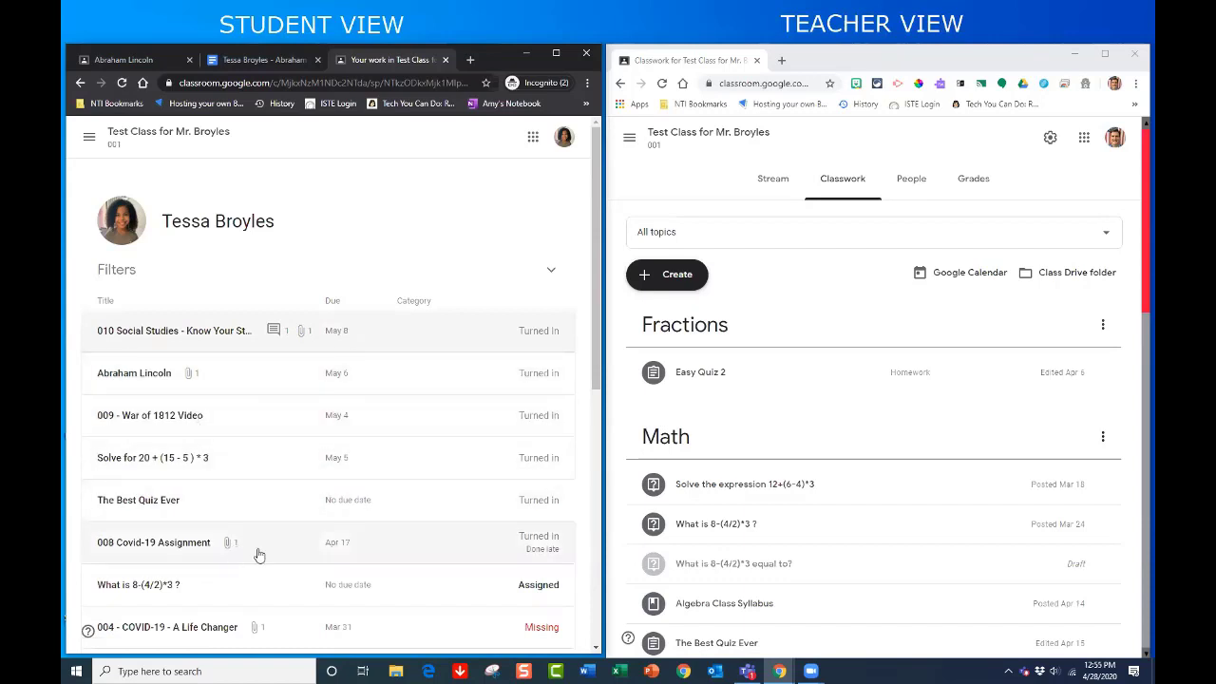
- Check the work status filter options, then return the student view to the class Stream
scroll(256, 553, down, 3)
scroll(285, 532, up, 3)
scroll(528, 527, down, 1)
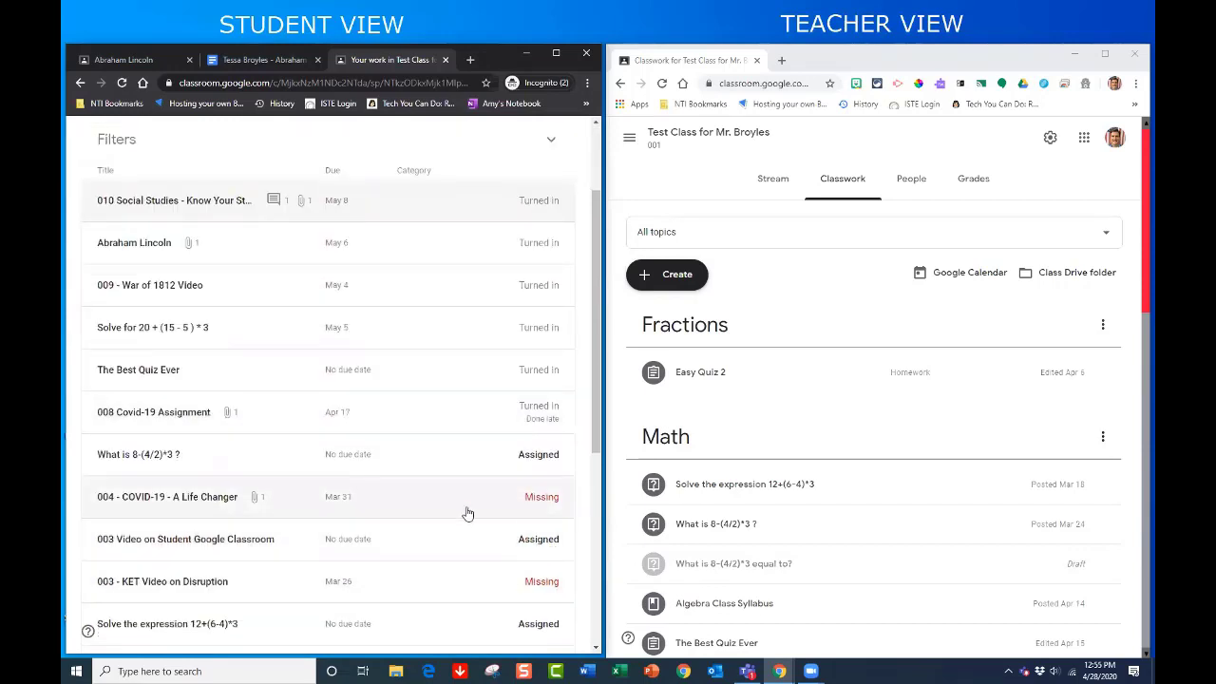
scroll(436, 515, up, 2)
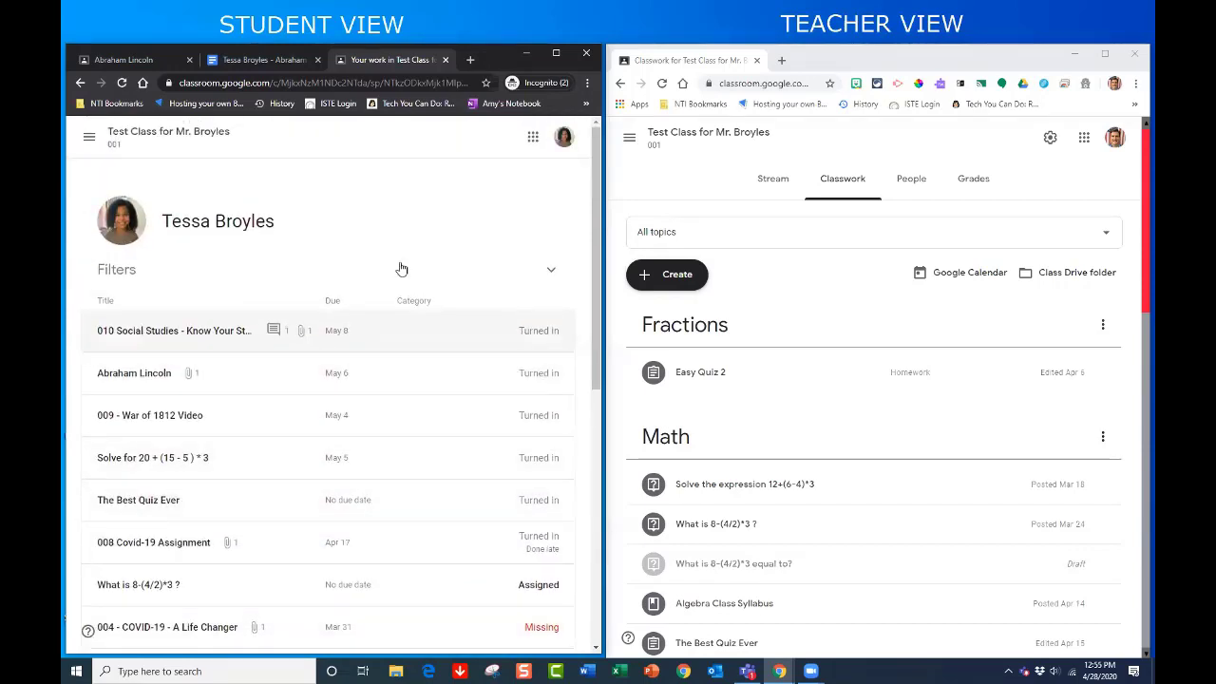
click(549, 275)
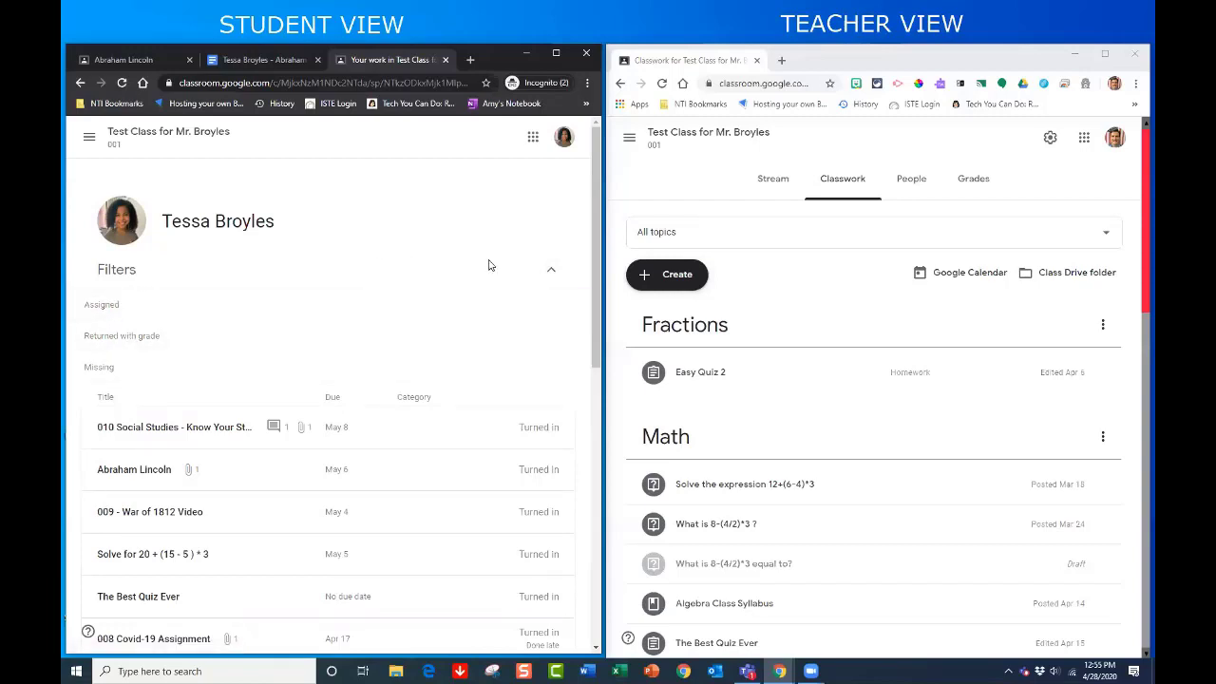
click(562, 281)
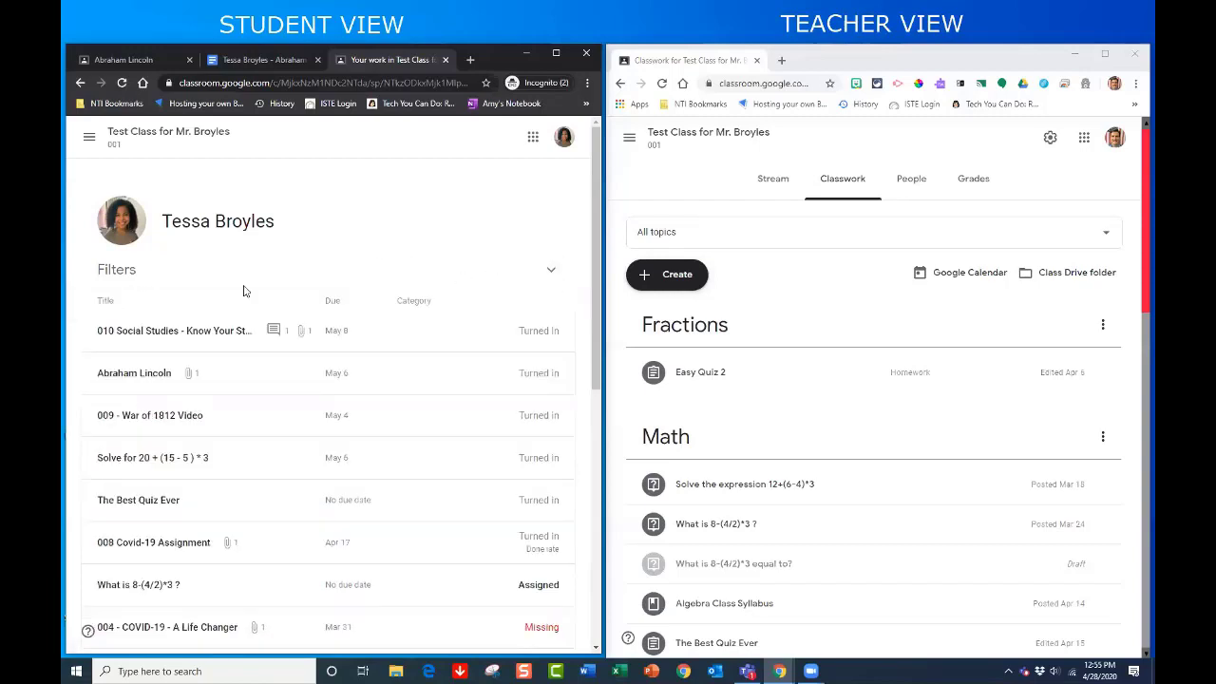
click(182, 138)
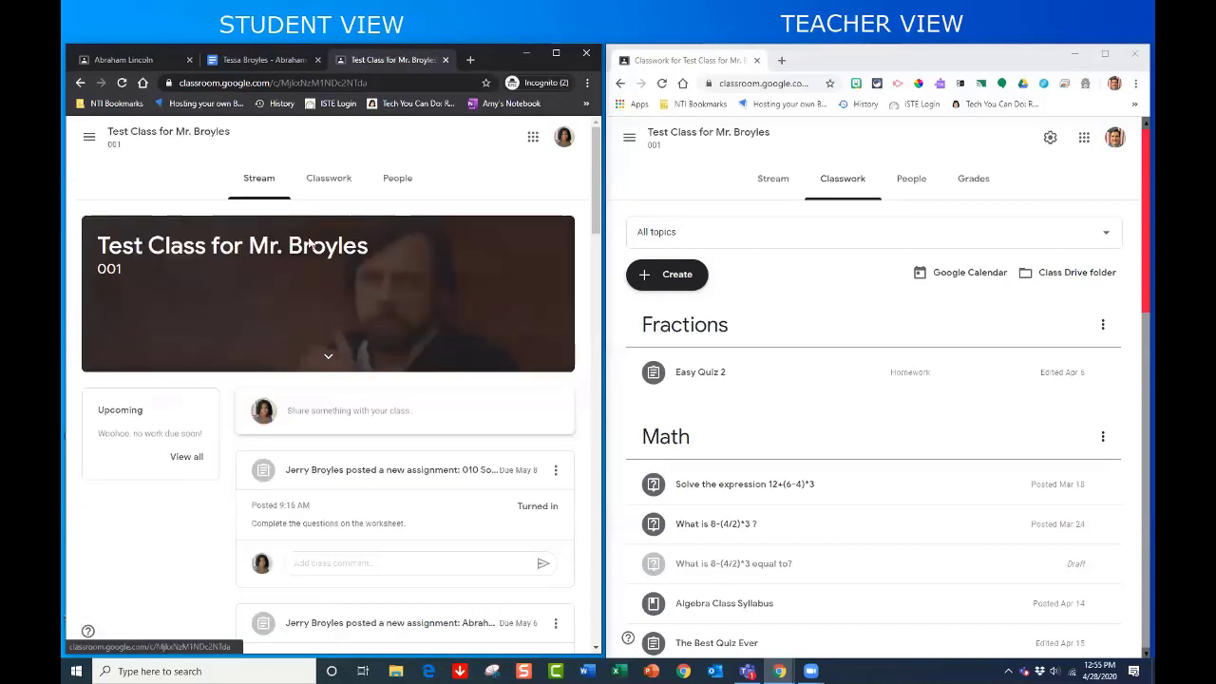
- Show the People list in both windows, reviewing enrolled students, then return the student view to Stream
click(397, 180)
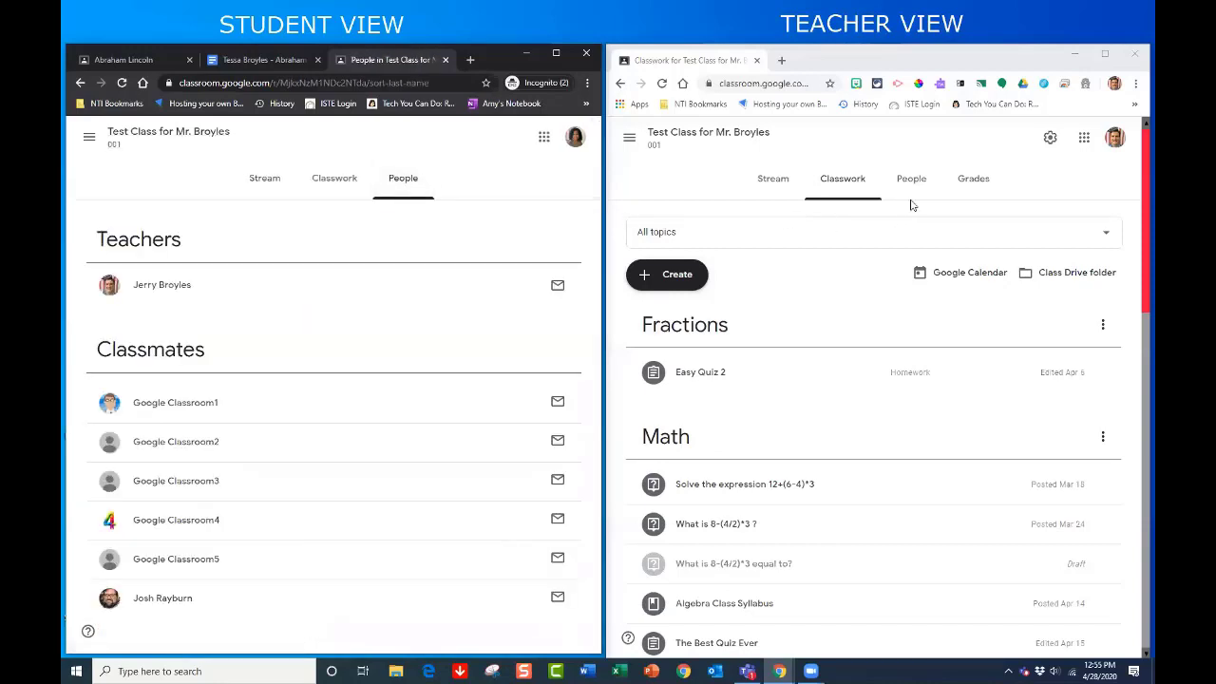
click(911, 185)
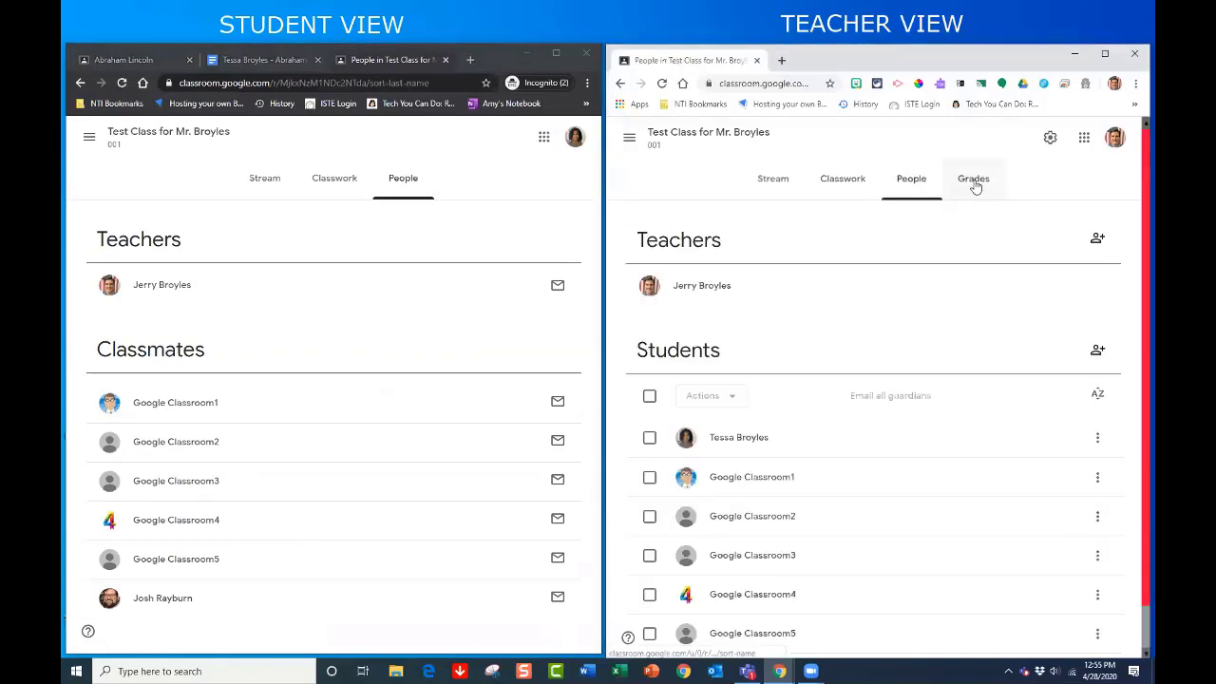
click(334, 188)
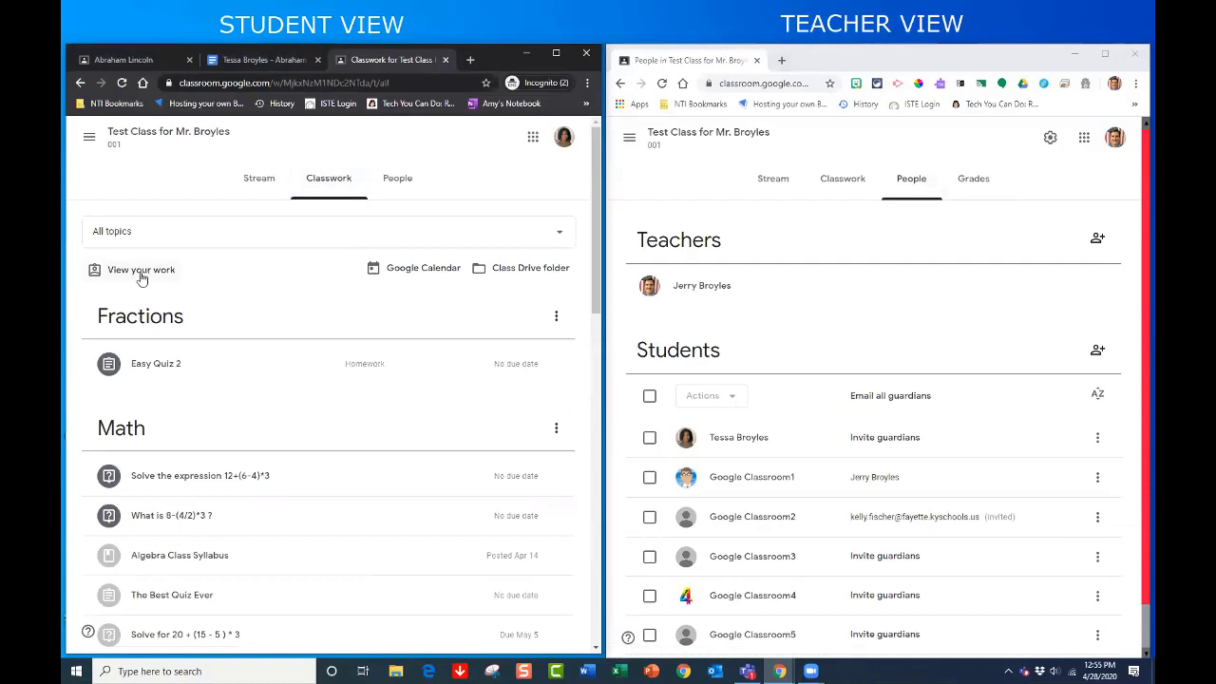
click(407, 186)
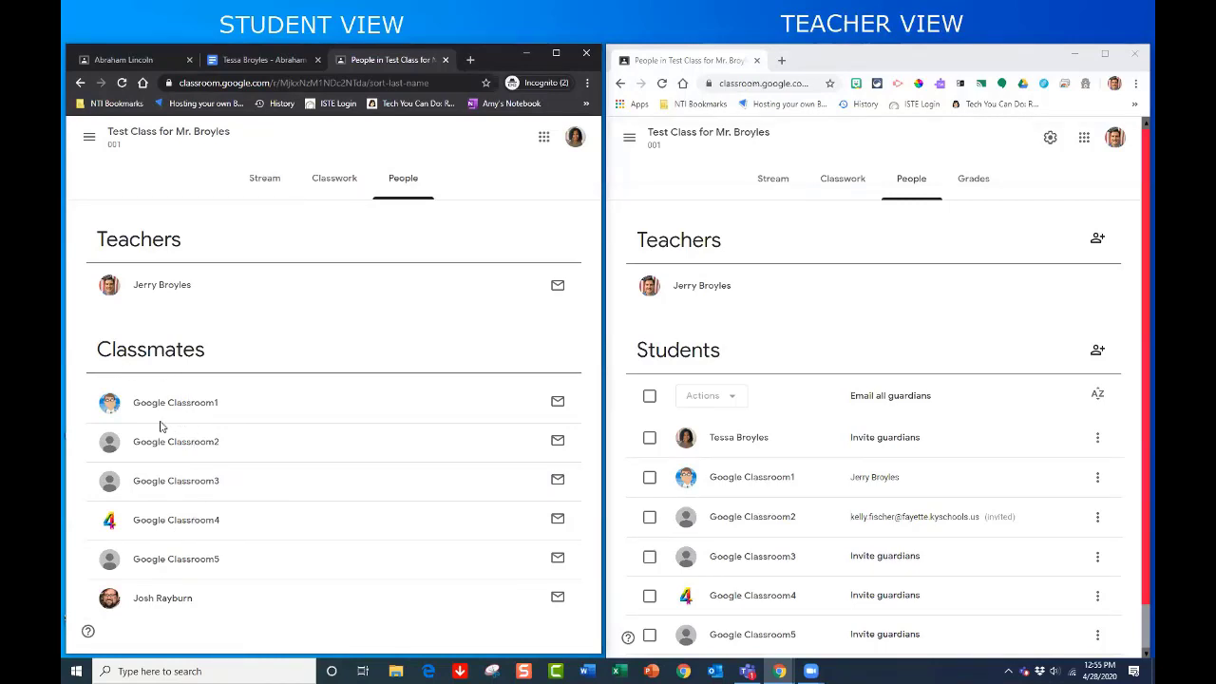
scroll(765, 426, down, 1)
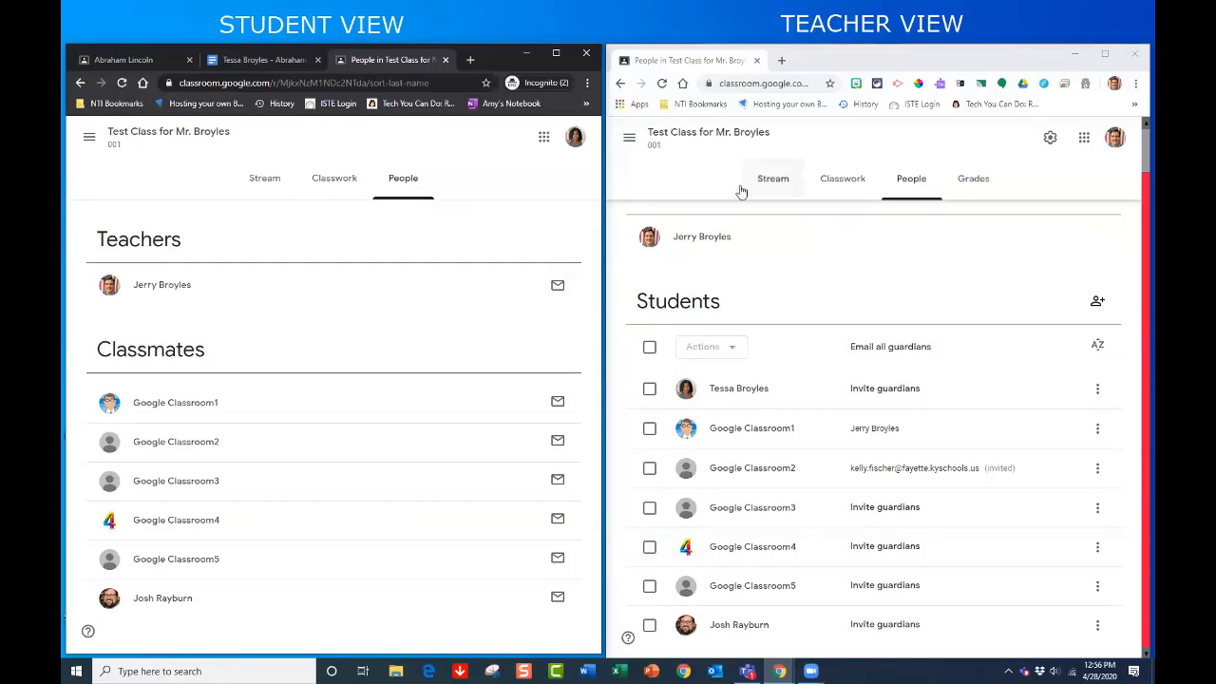
click(263, 182)
- Open the teacher's class Stream and scroll through the assignment posts and their turned-in counts
click(757, 186)
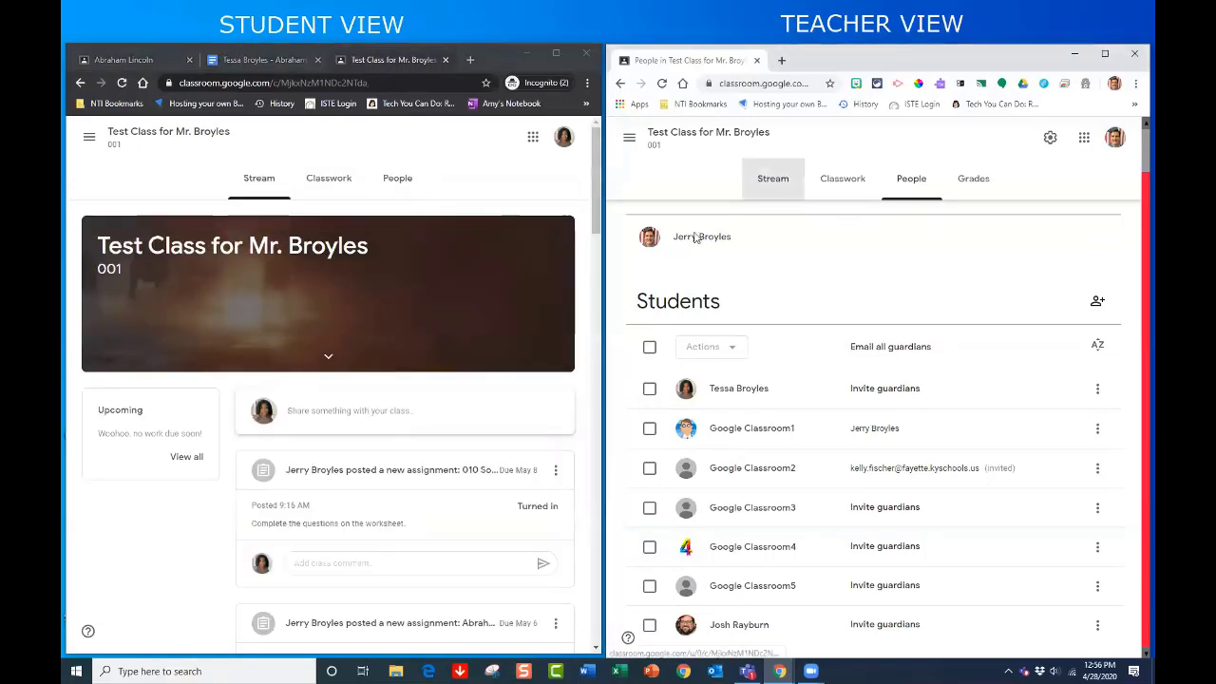
scroll(388, 482, down, 2)
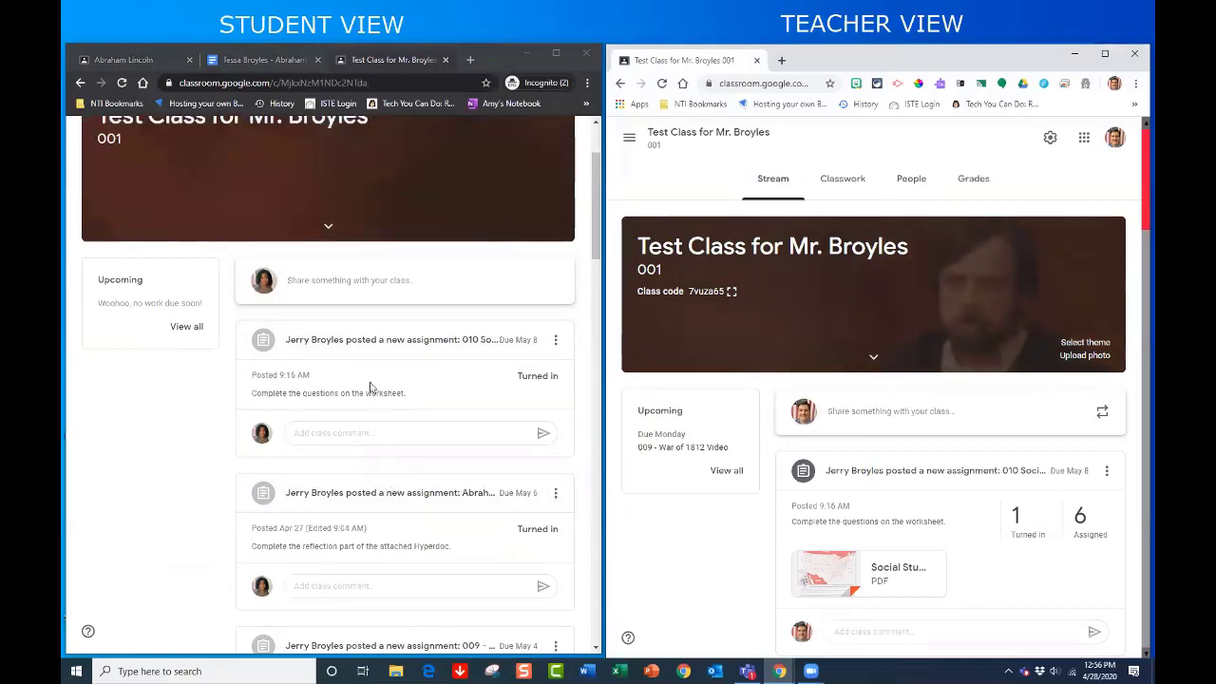
scroll(362, 359, down, 3)
scroll(363, 362, down, 7)
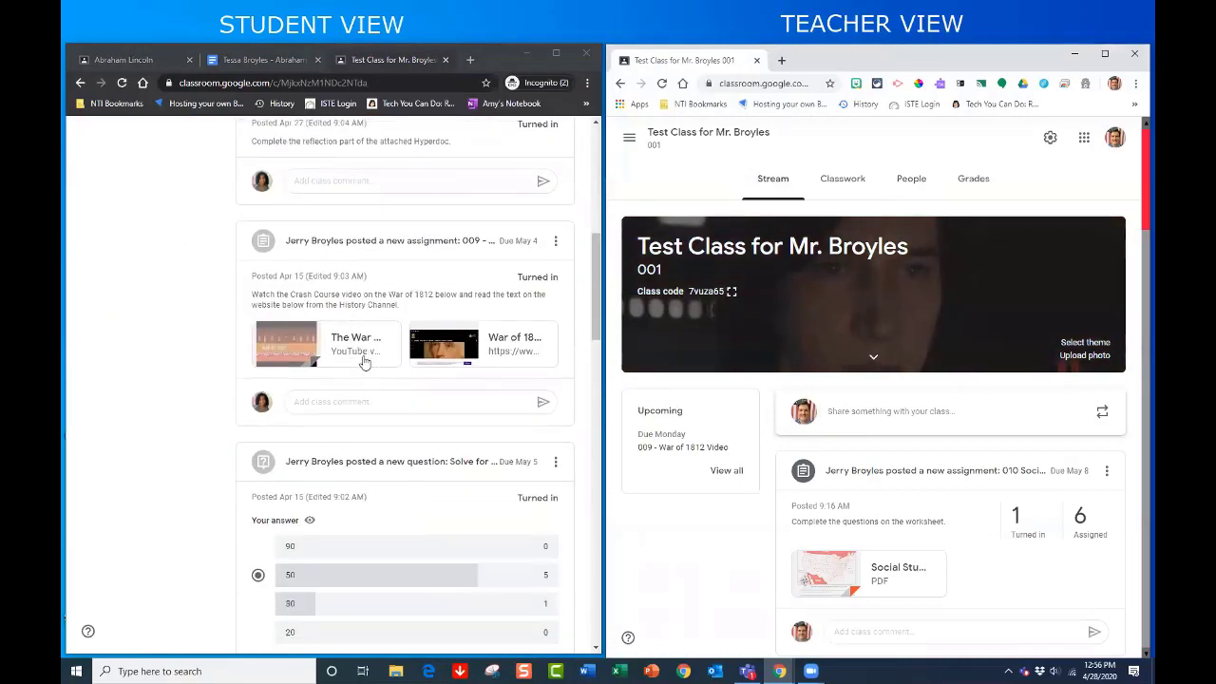
scroll(362, 363, down, 3)
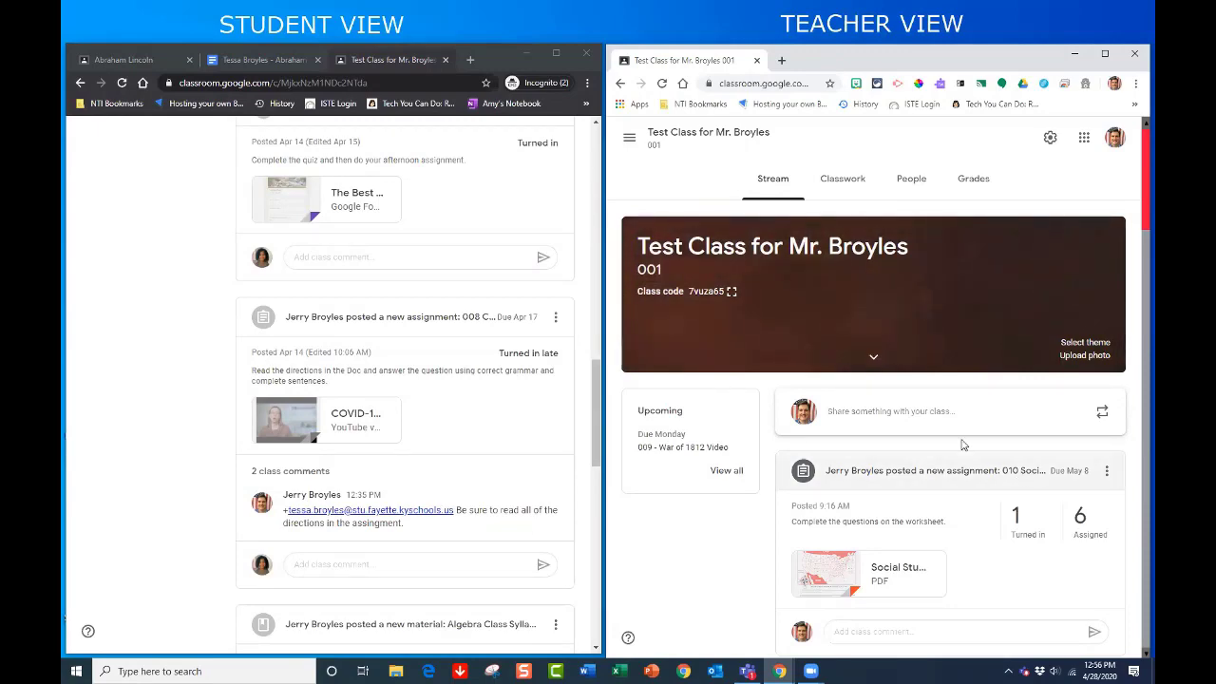
scroll(955, 447, down, 5)
scroll(930, 475, down, 2)
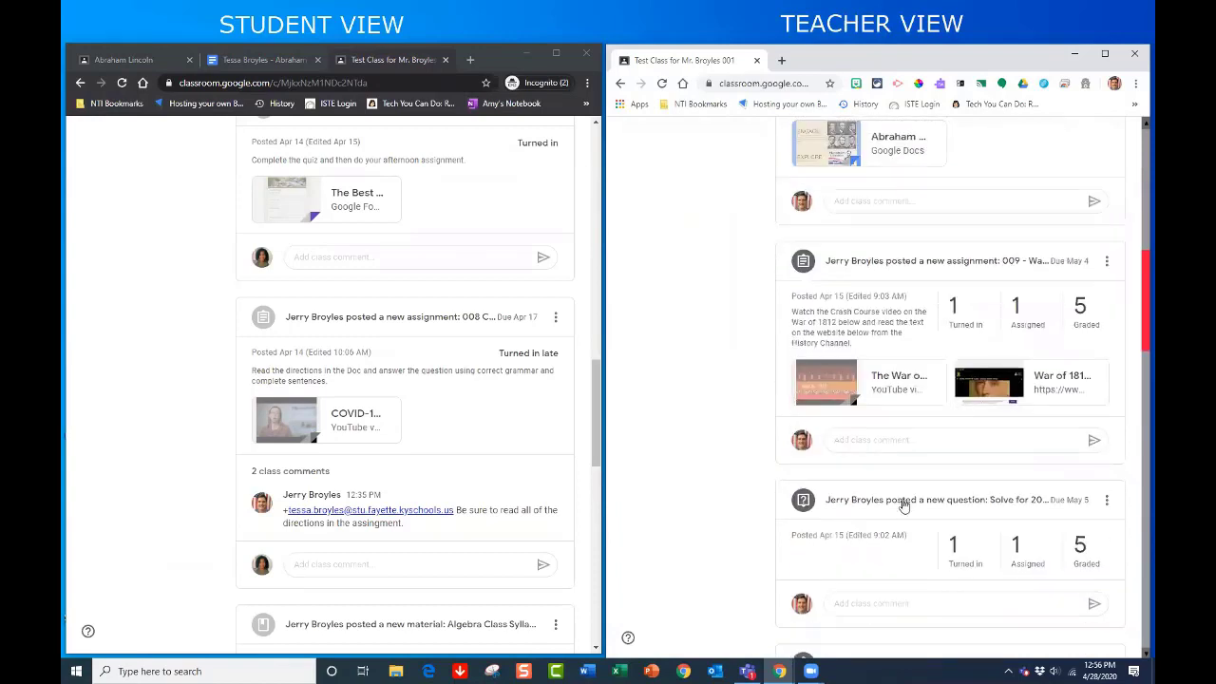
- Expand the class comments on the 008 post, then scroll both streams back to the top
click(312, 475)
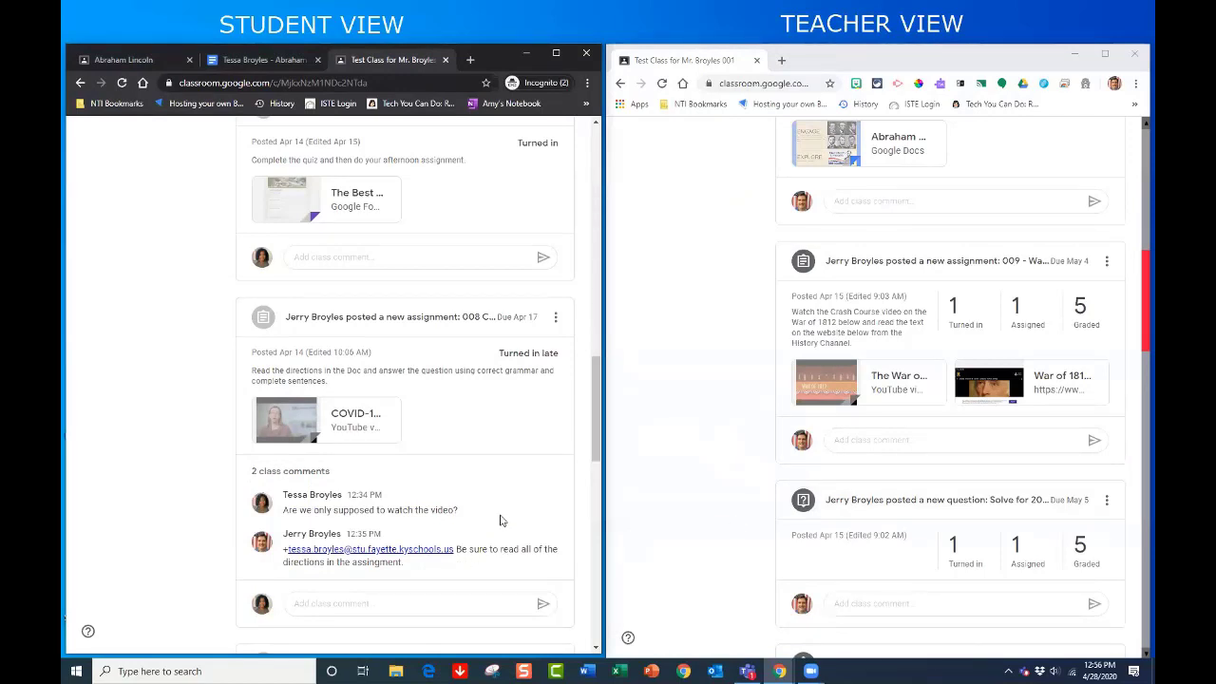
scroll(582, 414, up, 1)
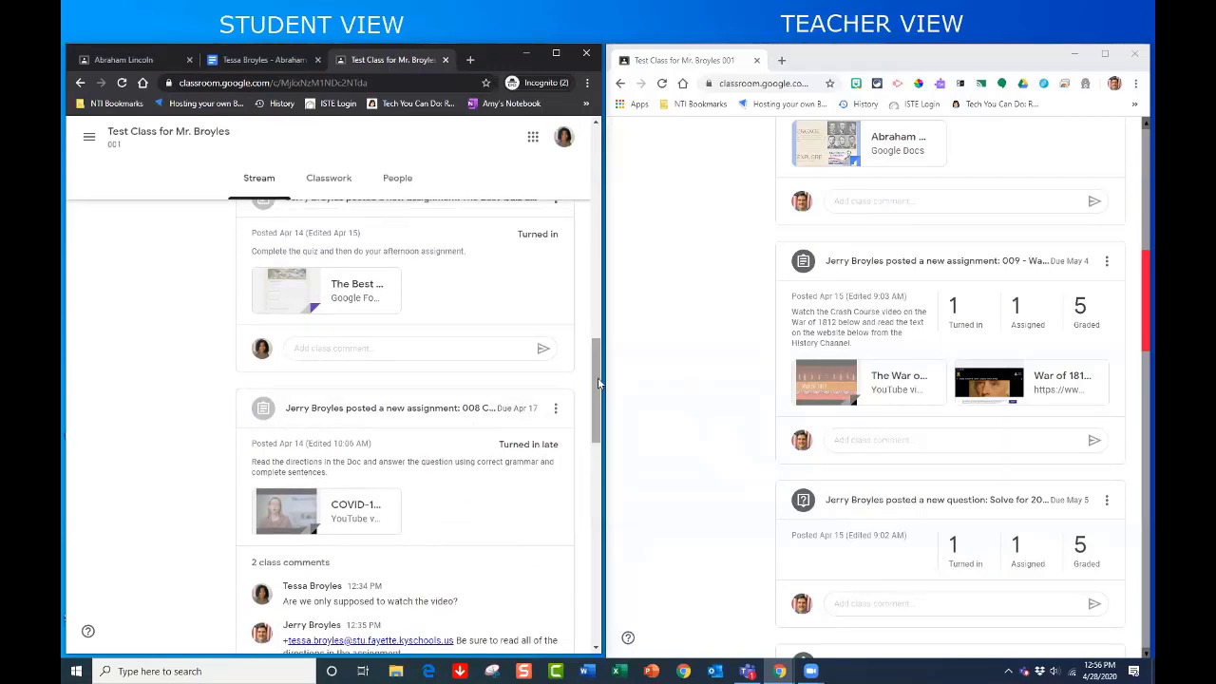
drag(598, 383, 594, 168)
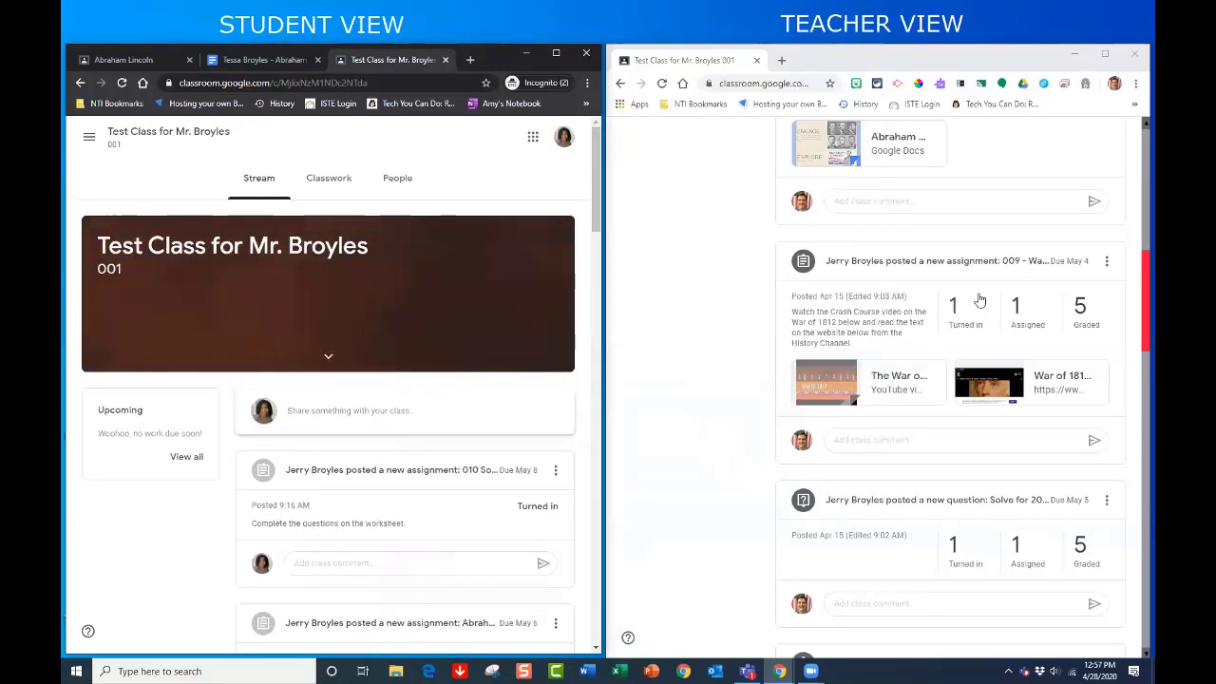
scroll(731, 368, up, 1)
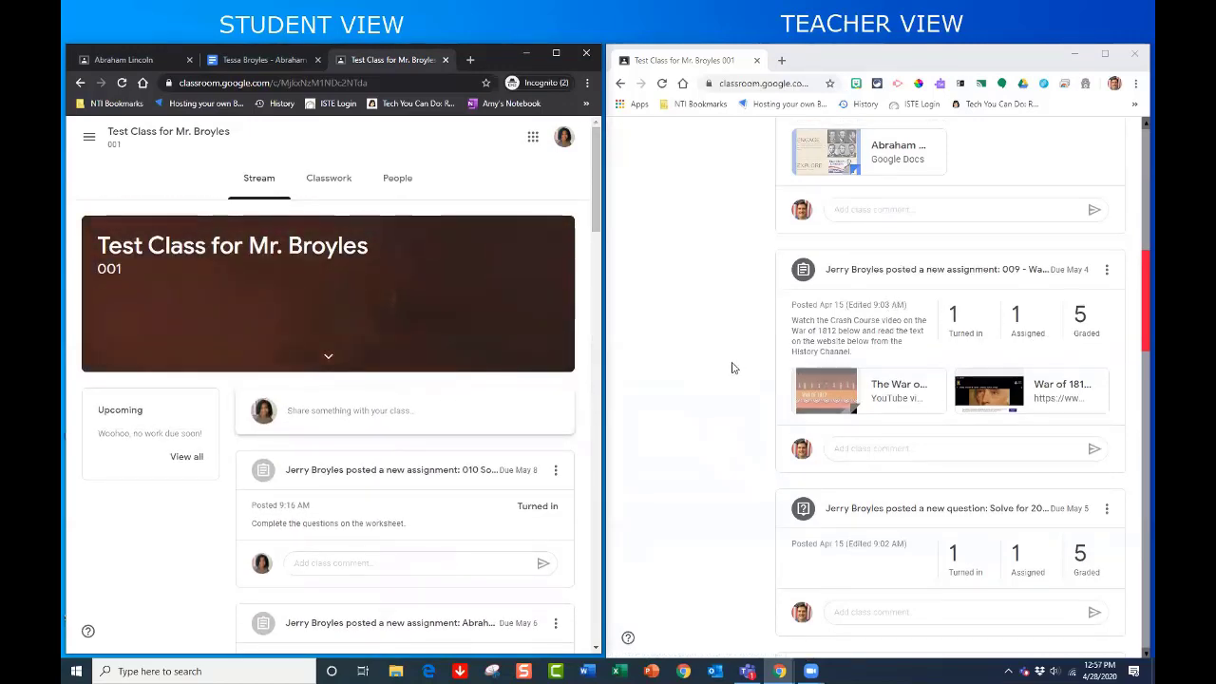
scroll(731, 367, up, 10)
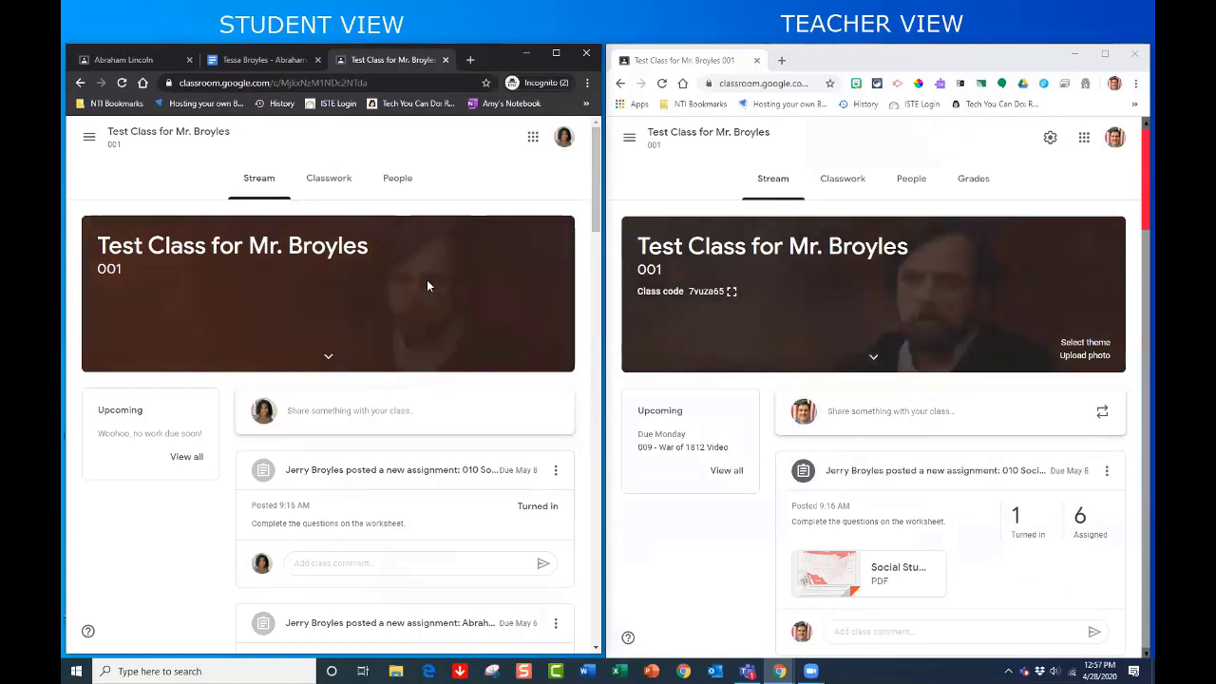